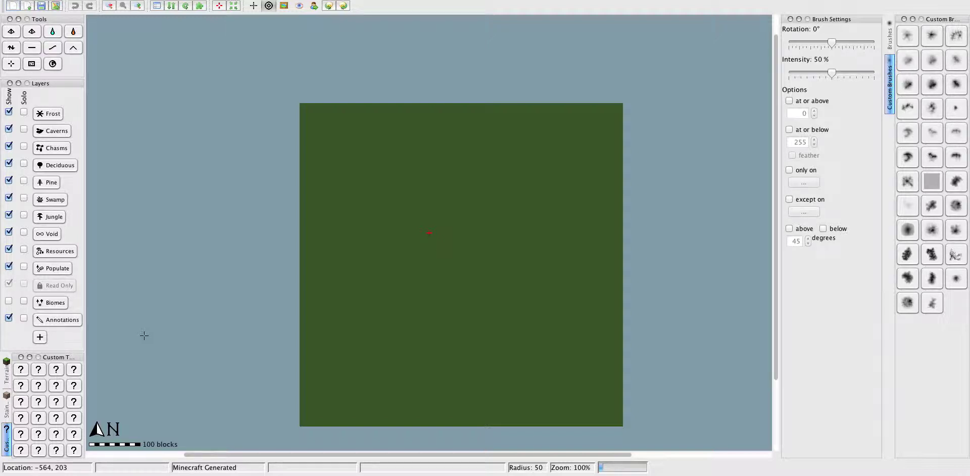
{"action": "left_click", "coordinate": [40, 337]}
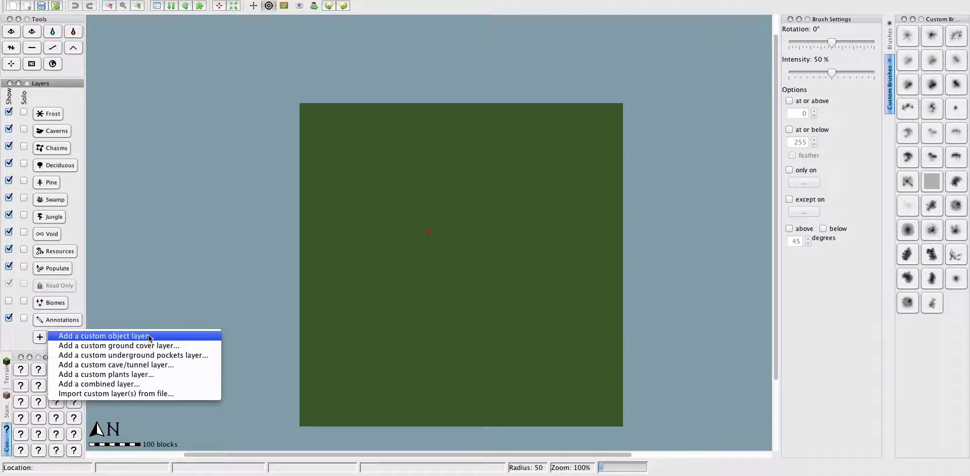
{"action": "left_click", "coordinate": [150, 337]}
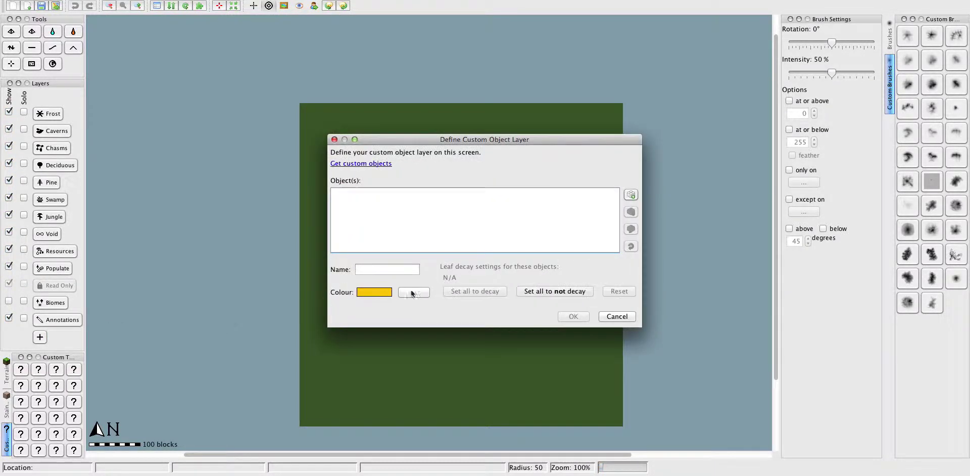
{"action": "left_click", "coordinate": [630, 195]}
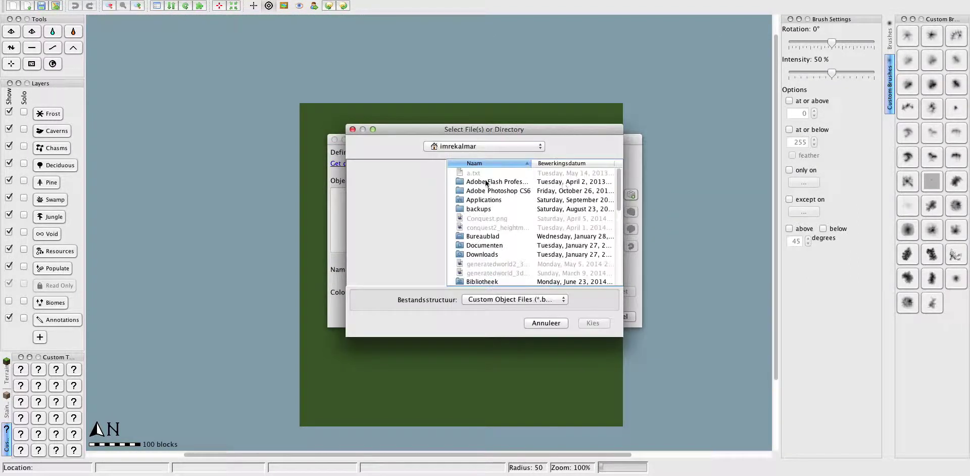
{"action": "scroll", "coordinate": [489, 218], "scroll_direction": "down", "scroll_amount": 5}
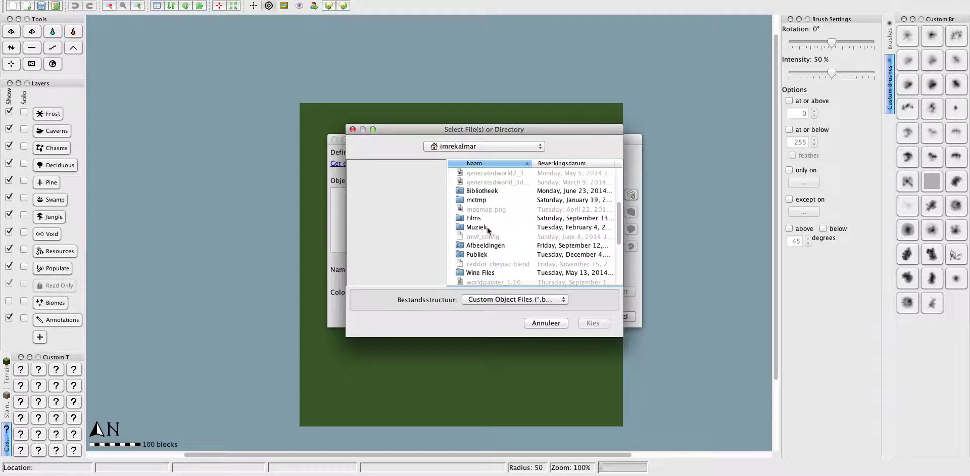
{"action": "scroll", "coordinate": [486, 220], "scroll_direction": "up", "scroll_amount": 5}
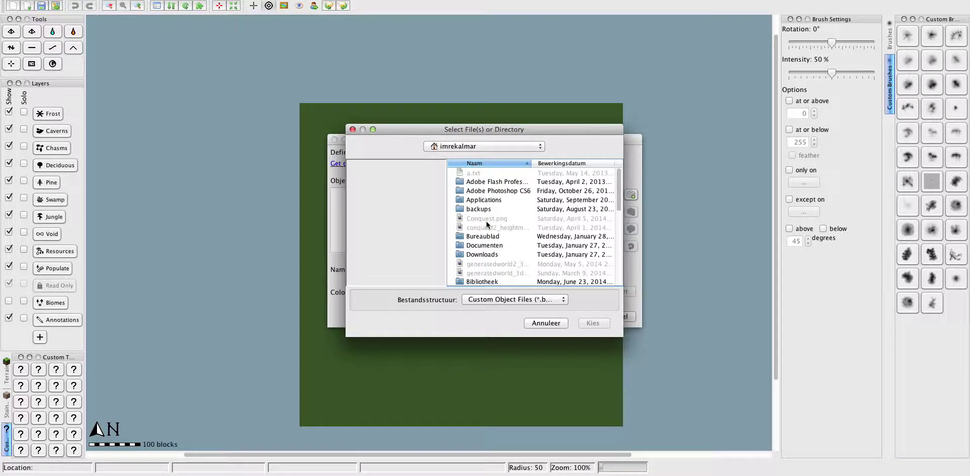
{"action": "double_click", "coordinate": [483, 253]}
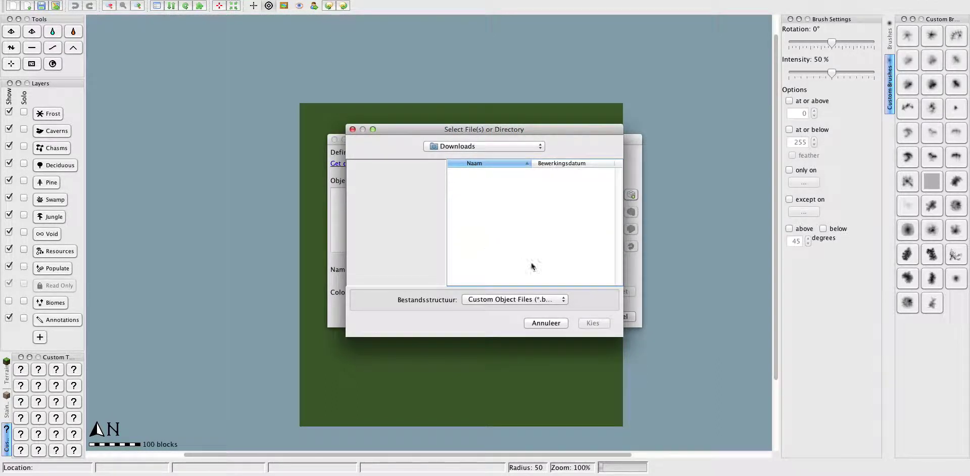
{"action": "left_click", "coordinate": [540, 324]}
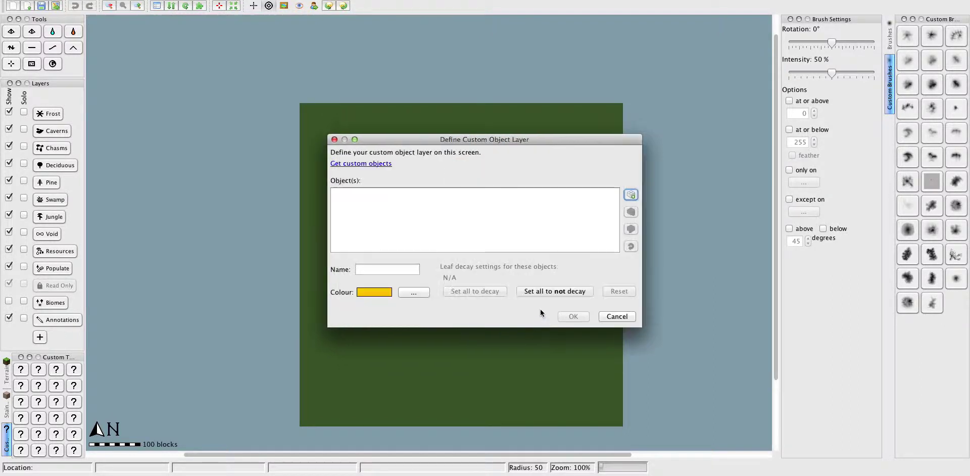
{"action": "left_click", "coordinate": [619, 317]}
{"action": "left_click", "coordinate": [705, 1]}
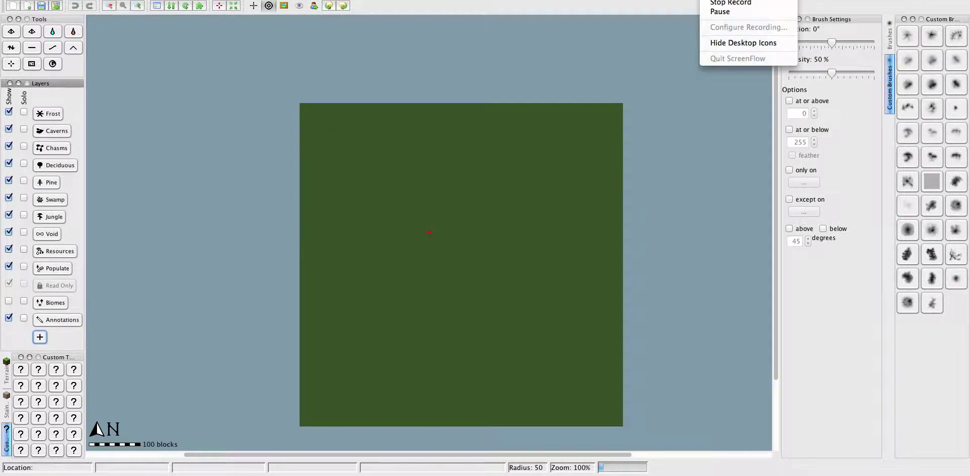
{"action": "left_click", "coordinate": [720, 12]}
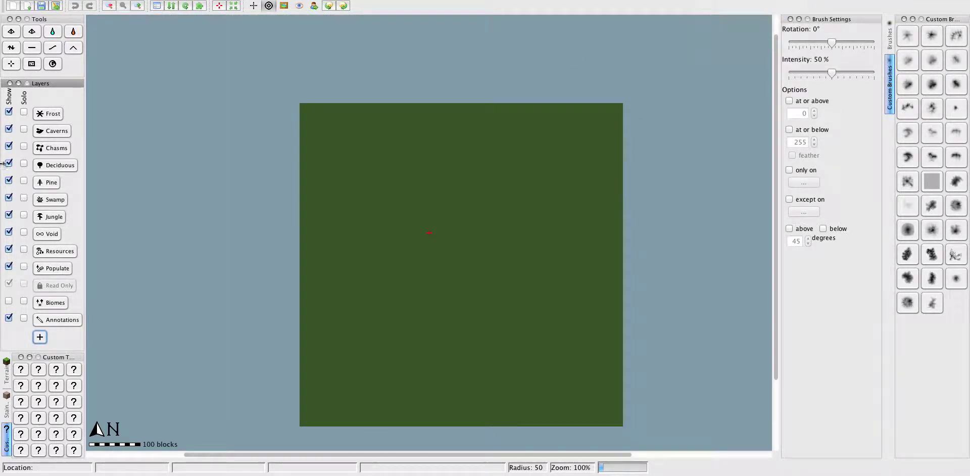
Start a new custom object layer and browse for its objects in the WP tree repos folder under Documenten.
{"action": "left_click", "coordinate": [40, 337]}
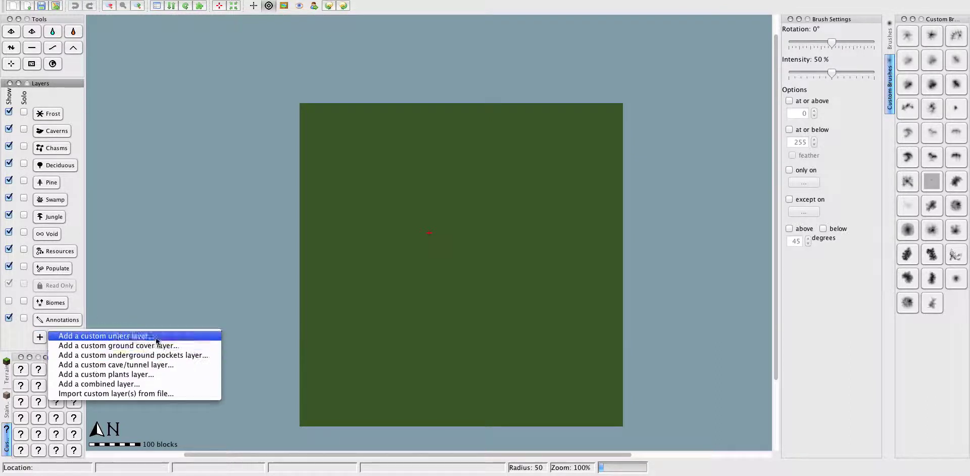
{"action": "left_click", "coordinate": [146, 336]}
{"action": "left_click", "coordinate": [630, 194]}
{"action": "double_click", "coordinate": [486, 245]}
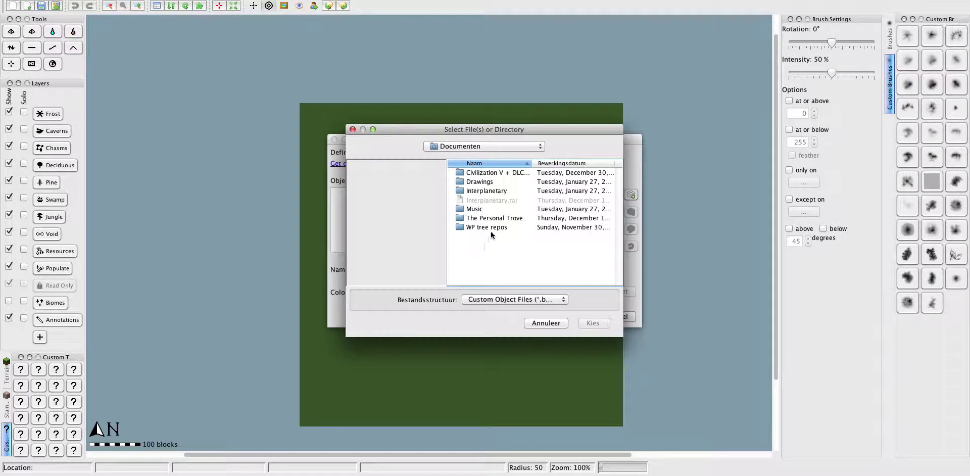
{"action": "double_click", "coordinate": [490, 228]}
Look through the tree repository folders in WP tree repos, including the Custom Tree Repository, and close the file selection without choosing anything.
{"action": "left_click", "coordinate": [491, 228]}
{"action": "left_click", "coordinate": [496, 173]}
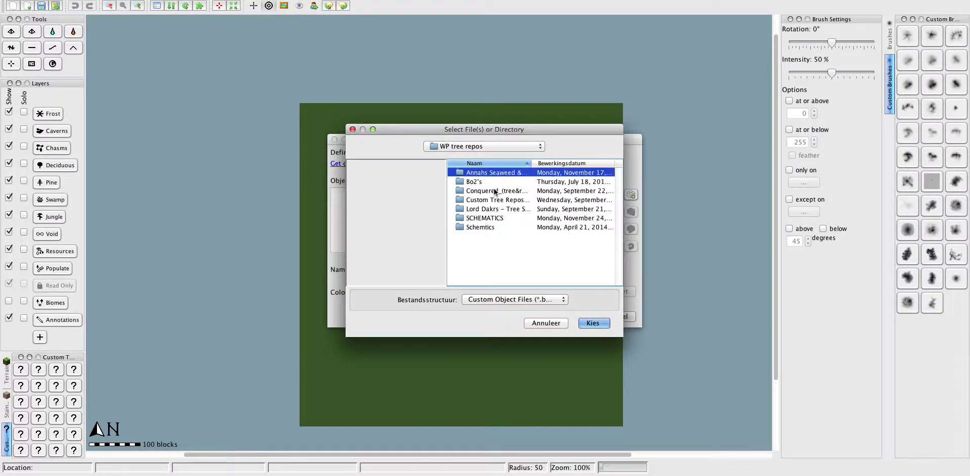
{"action": "left_click_drag", "start_coordinate": [489, 226], "coordinate": [489, 212]}
{"action": "left_click", "coordinate": [501, 212]}
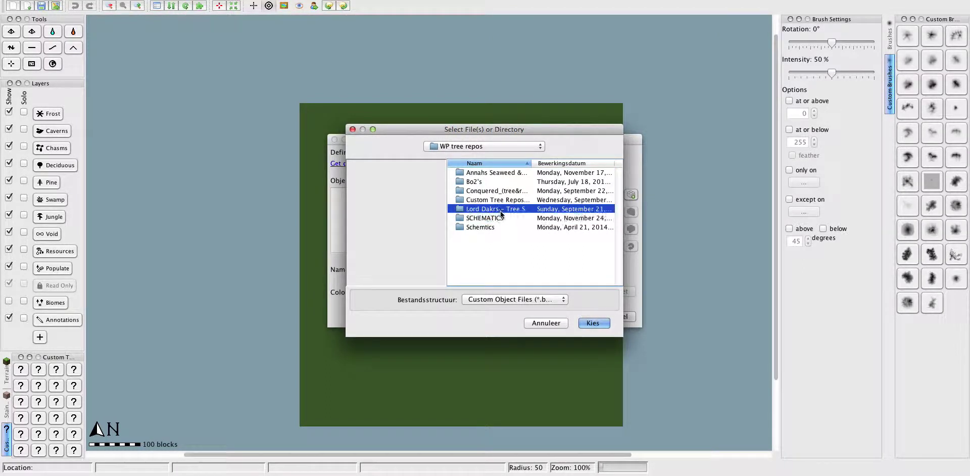
{"action": "double_click", "coordinate": [479, 200]}
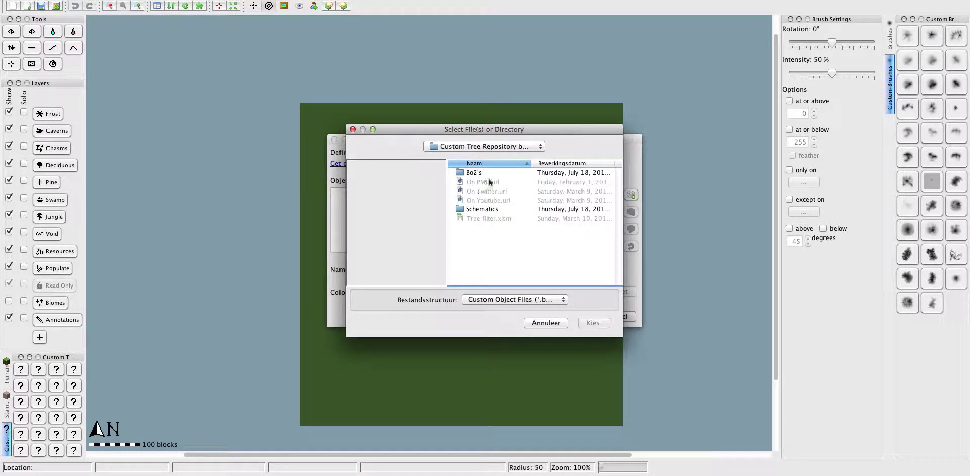
{"action": "left_click", "coordinate": [506, 147]}
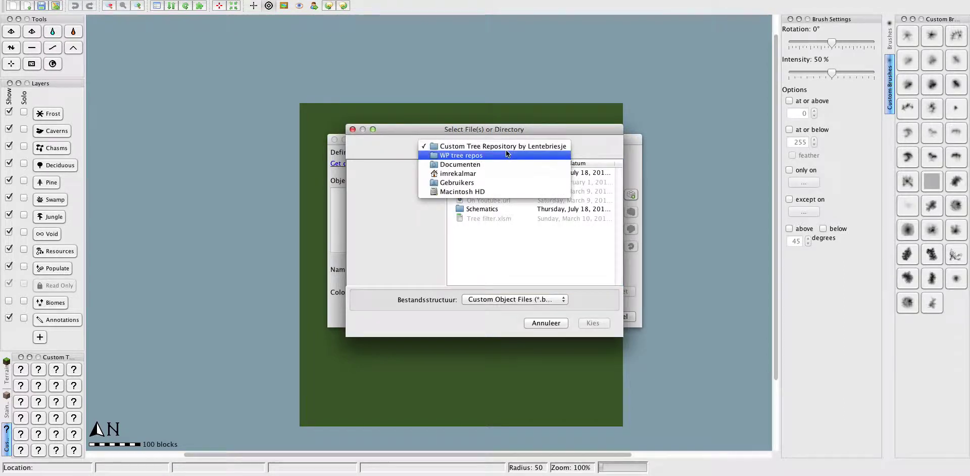
{"action": "left_click", "coordinate": [504, 156]}
{"action": "left_click", "coordinate": [491, 170]}
{"action": "left_click", "coordinate": [481, 181]}
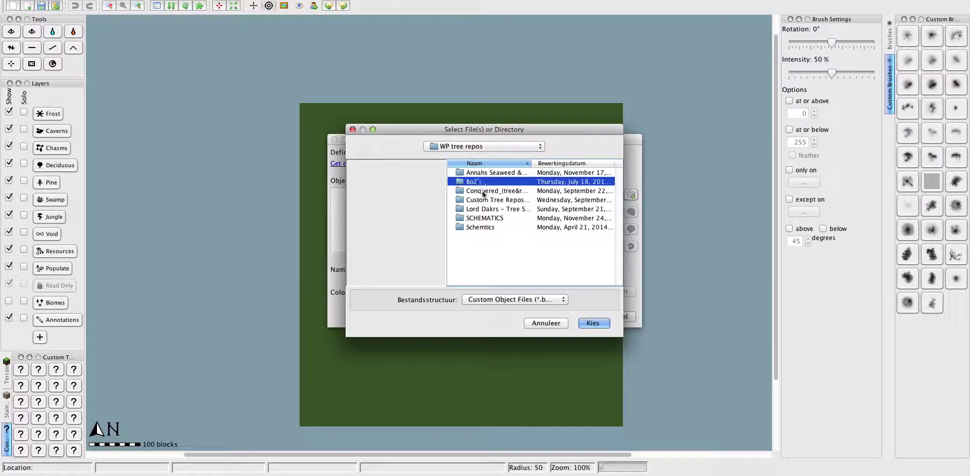
{"action": "left_click", "coordinate": [483, 191]}
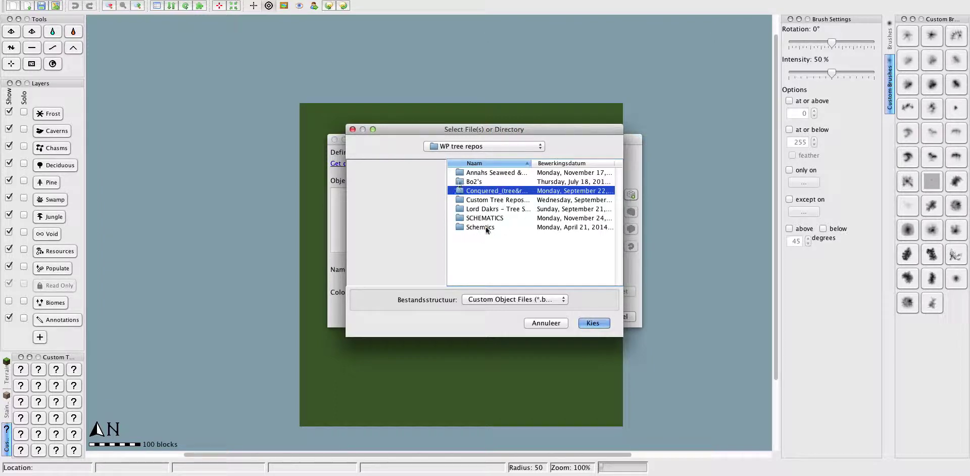
{"action": "left_click", "coordinate": [546, 322]}
Switch to Safari and open planetminecraft.com.
{"action": "left_click", "coordinate": [558, 474]}
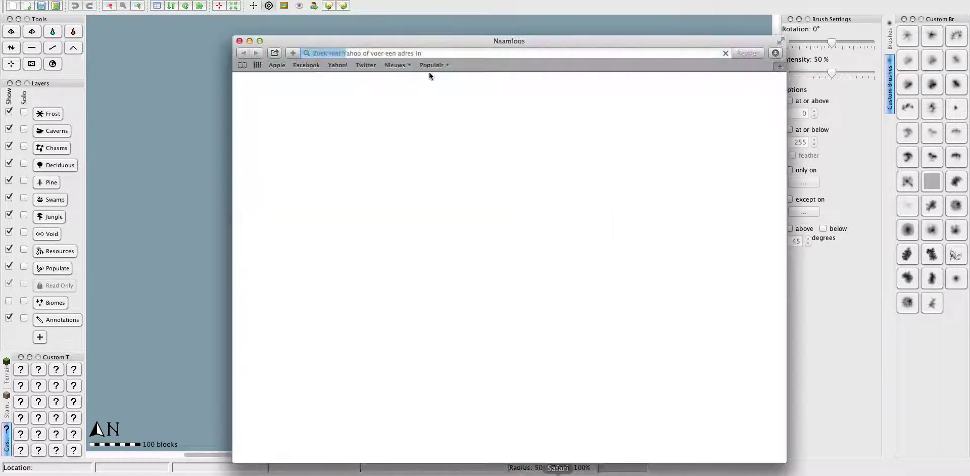
{"action": "left_click_drag", "start_coordinate": [354, 41], "coordinate": [449, 1]}
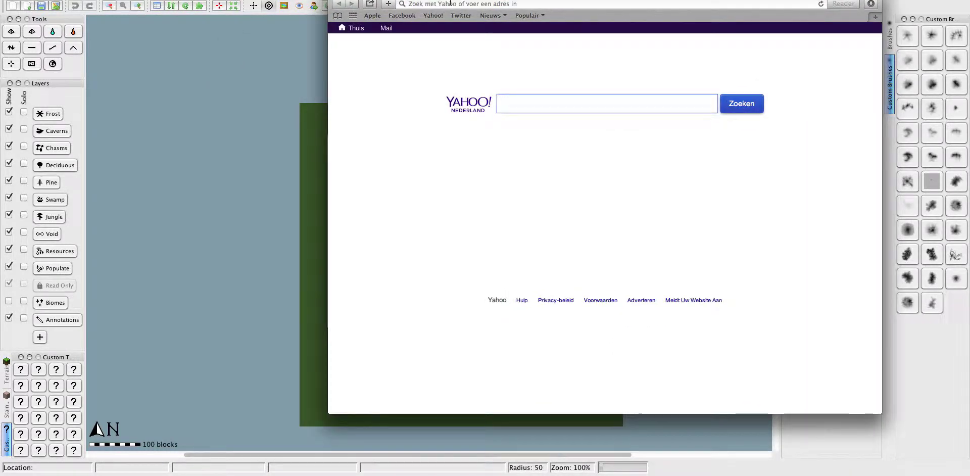
{"action": "left_click", "coordinate": [449, 2]}
{"action": "type", "text": "planetminecraft.com"}
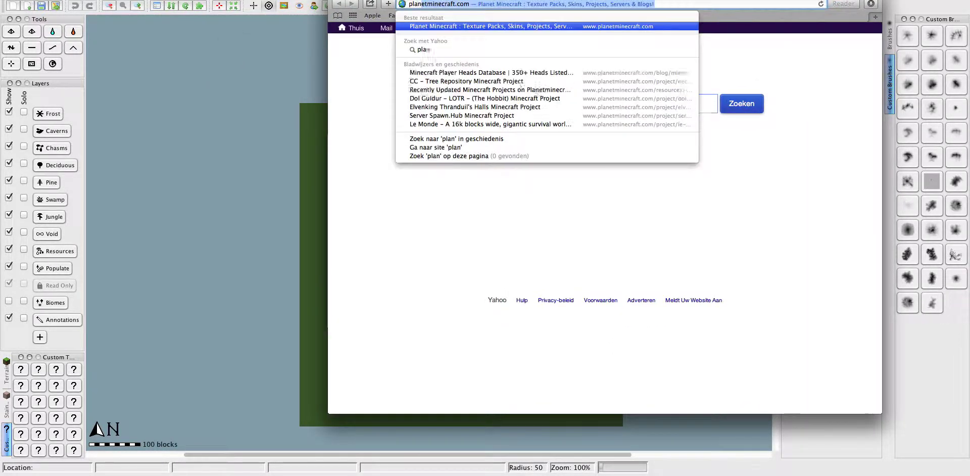
{"action": "key", "text": "Return"}
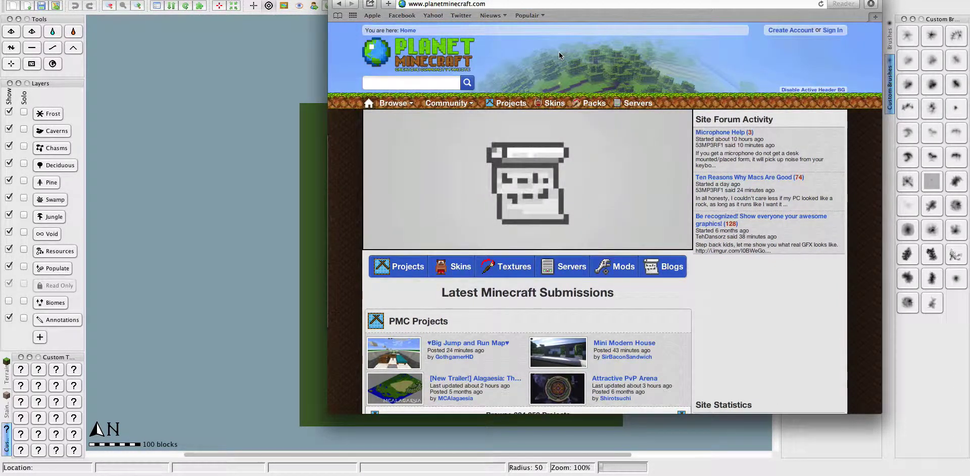
Search Planet Minecraft for "minecraft tree repository".
{"action": "left_click", "coordinate": [419, 83]}
{"action": "type", "text": "minecraft tree "}
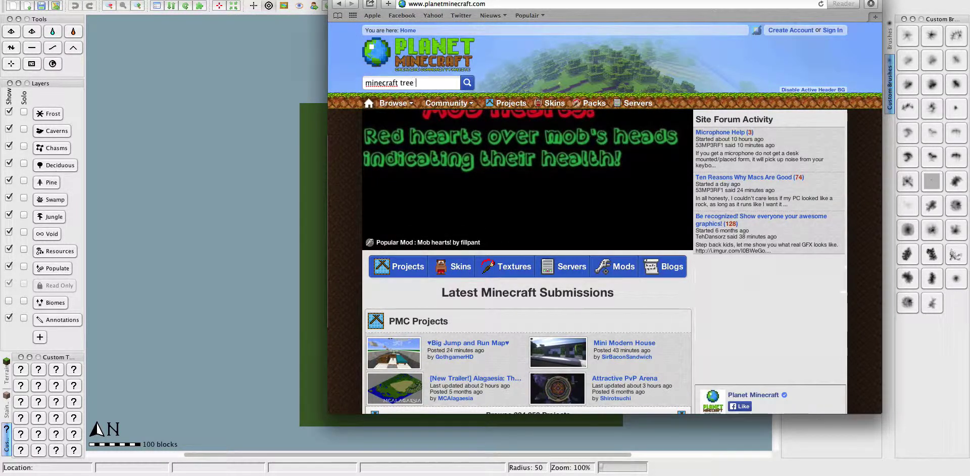
{"action": "type", "text": "repository"}
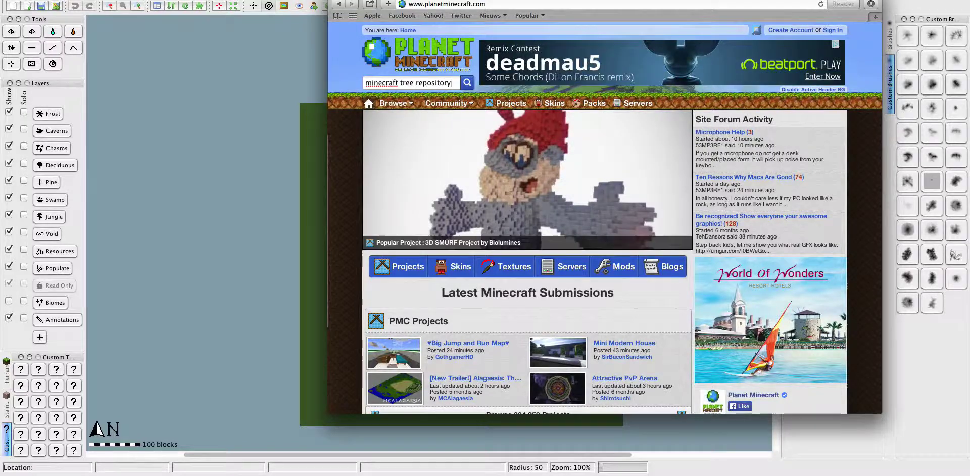
{"action": "key", "text": "Return"}
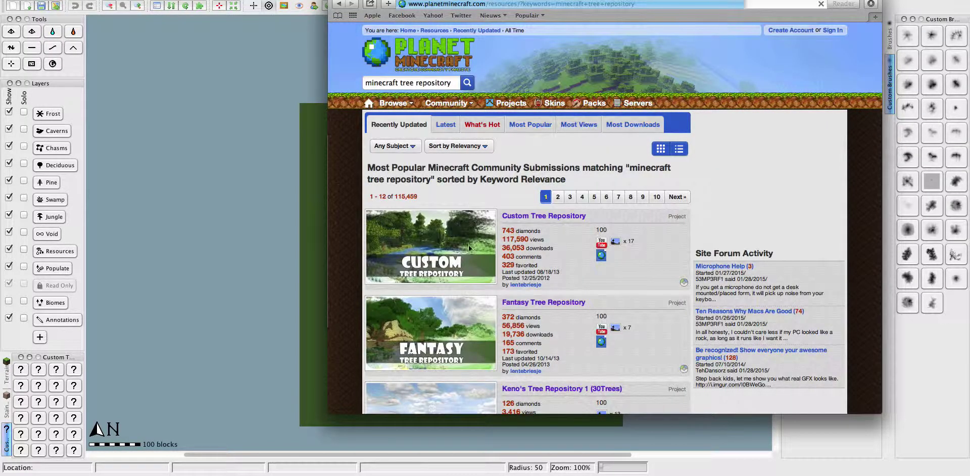
Examine the search results for downloadable tree repositories and return to the start of the list.
{"action": "scroll", "coordinate": [574, 239], "scroll_direction": "down", "scroll_amount": 4}
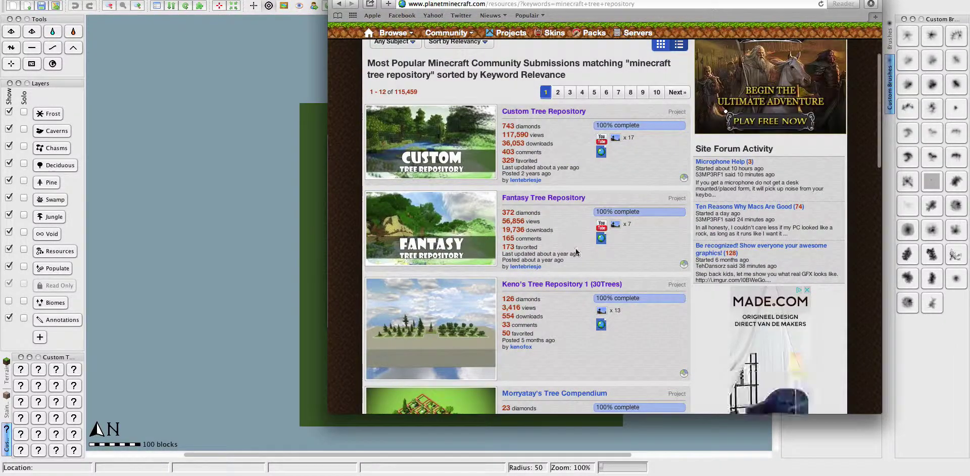
{"action": "scroll", "coordinate": [554, 289], "scroll_direction": "down", "scroll_amount": 2}
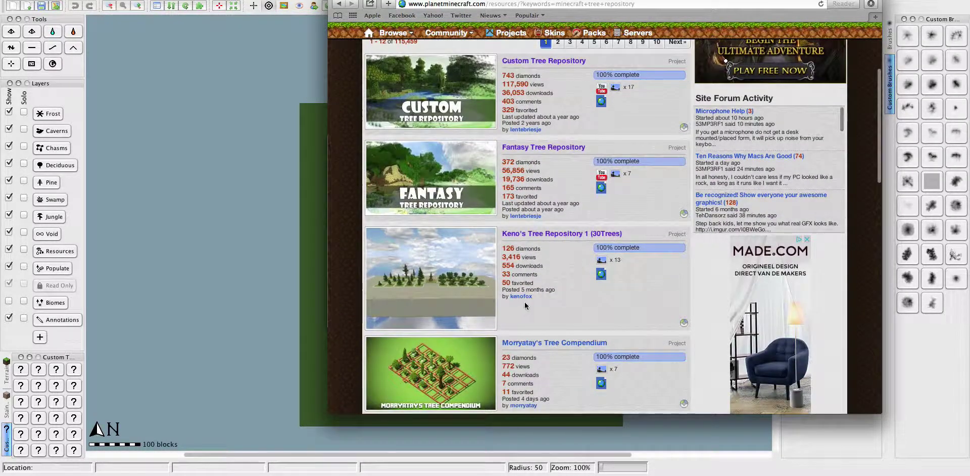
{"action": "scroll", "coordinate": [554, 256], "scroll_direction": "down", "scroll_amount": 4}
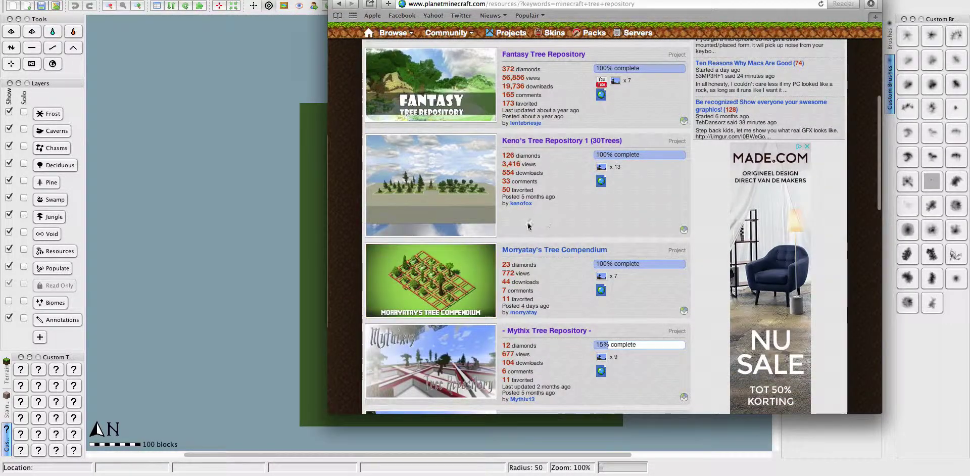
{"action": "scroll", "coordinate": [430, 267], "scroll_direction": "down", "scroll_amount": 3}
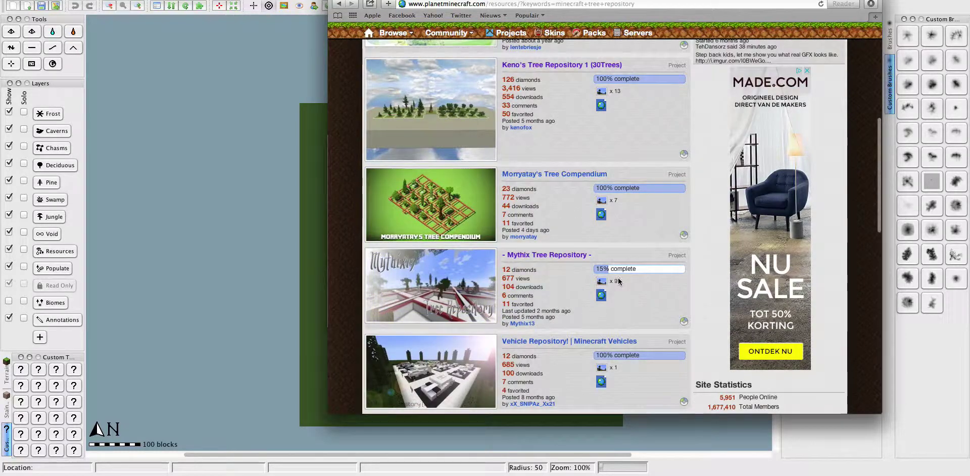
{"action": "scroll", "coordinate": [613, 281], "scroll_direction": "down", "scroll_amount": 4}
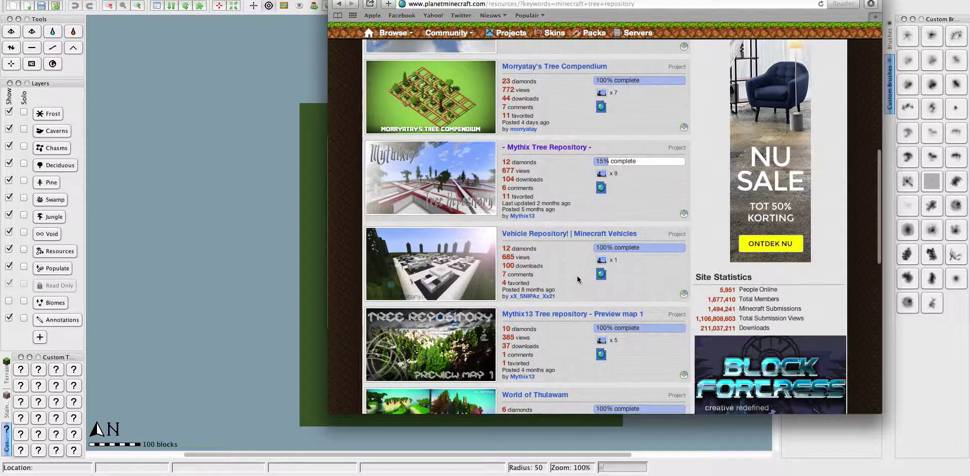
{"action": "scroll", "coordinate": [577, 275], "scroll_direction": "down", "scroll_amount": 4}
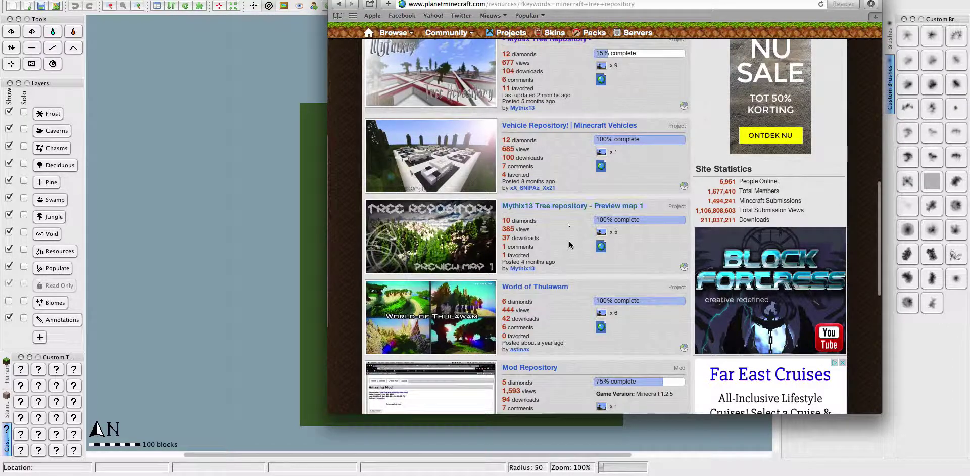
{"action": "scroll", "coordinate": [570, 245], "scroll_direction": "down", "scroll_amount": 6}
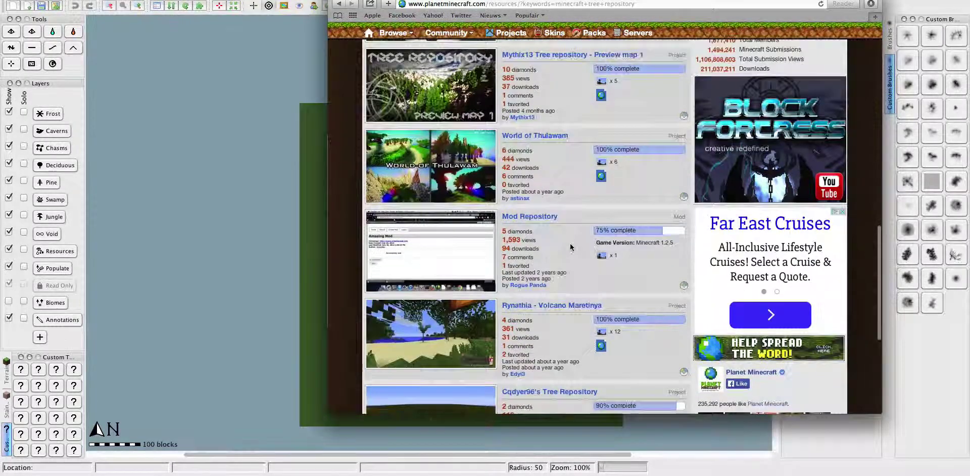
{"action": "scroll", "coordinate": [570, 246], "scroll_direction": "down", "scroll_amount": 5}
{"action": "scroll", "coordinate": [570, 246], "scroll_direction": "down", "scroll_amount": 5}
{"action": "scroll", "coordinate": [570, 244], "scroll_direction": "up", "scroll_amount": 20}
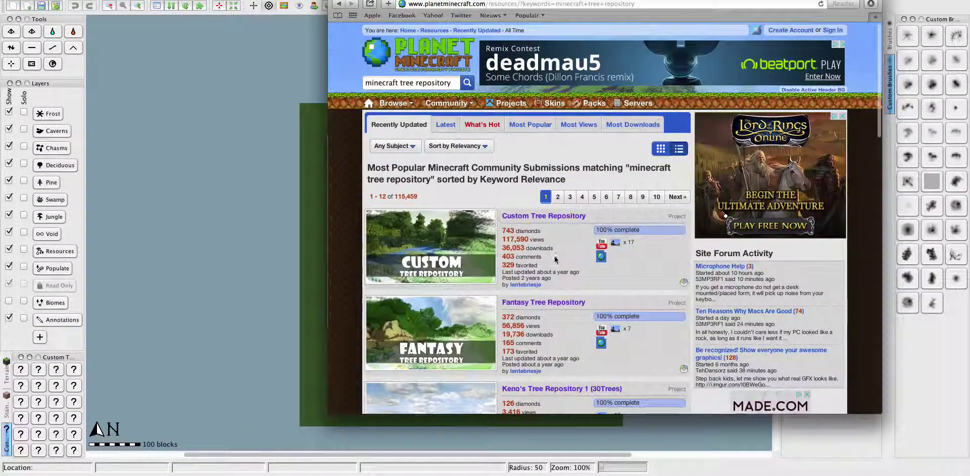
{"action": "scroll", "coordinate": [555, 259], "scroll_direction": "down", "scroll_amount": 1}
{"action": "scroll", "coordinate": [555, 260], "scroll_direction": "up", "scroll_amount": 2}
Switch back to WorldPainter and try to add the whole WP tree repos folder from Documenten to the custom object layer.
{"action": "key", "text": "super+Tab"}
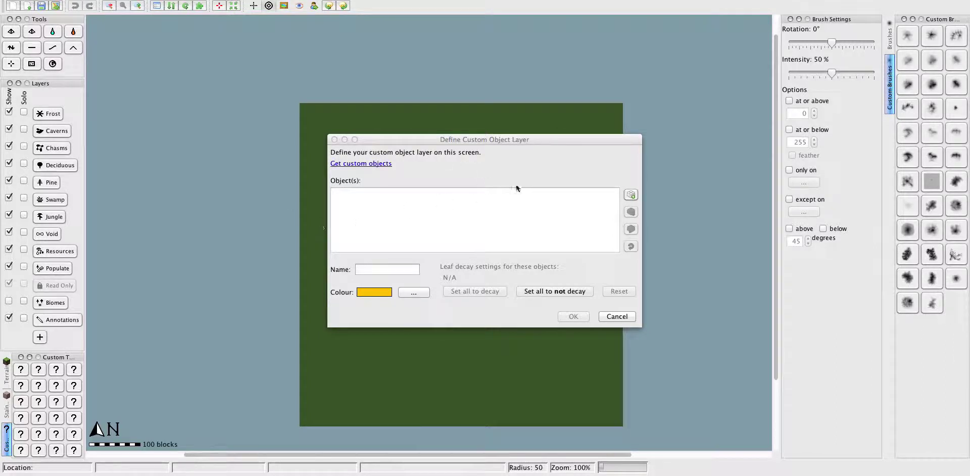
{"action": "left_click", "coordinate": [629, 195]}
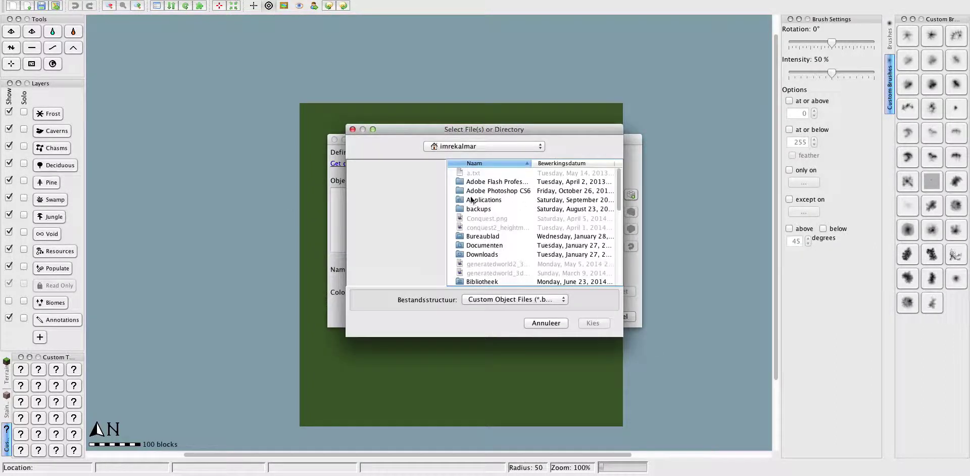
{"action": "left_click", "coordinate": [473, 247]}
{"action": "double_click", "coordinate": [472, 246]}
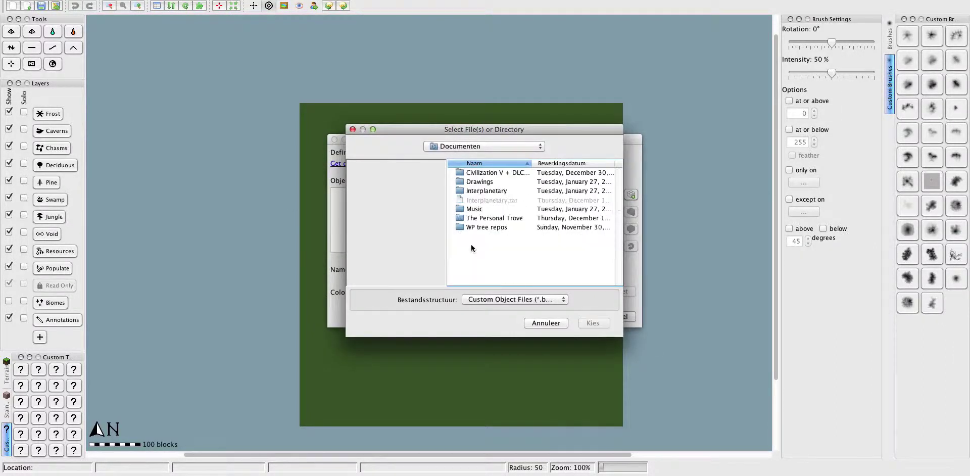
{"action": "left_click", "coordinate": [483, 227]}
{"action": "left_click", "coordinate": [592, 322]}
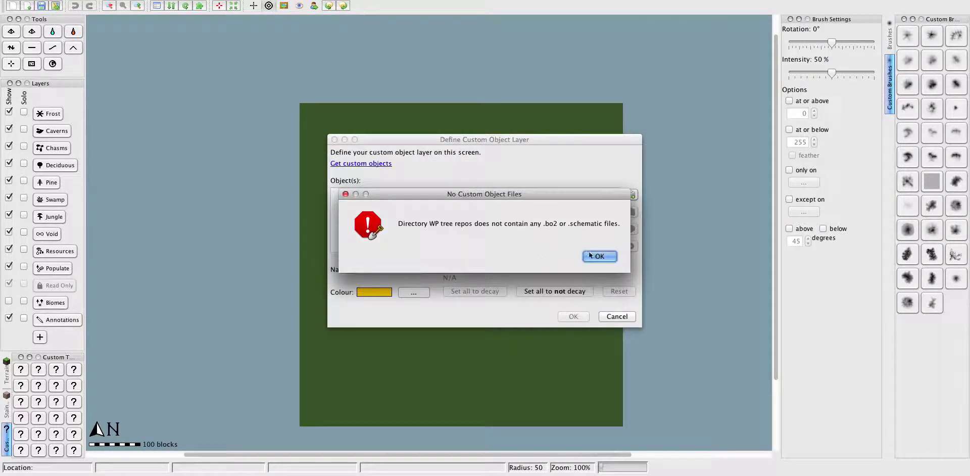
{"action": "left_click", "coordinate": [597, 255]}
Reopen the object file selection at WP tree repos and look through the Conquered, SCHEMATICS and Schemtics folders.
{"action": "left_click", "coordinate": [631, 194]}
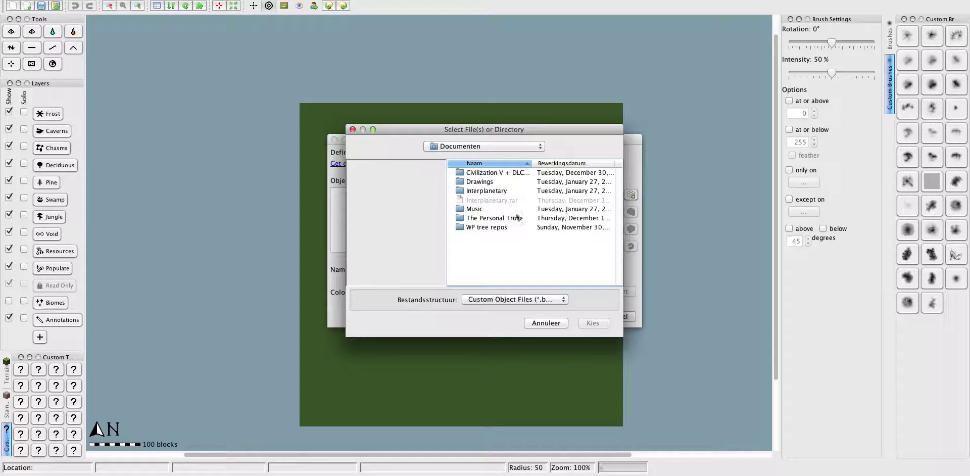
{"action": "double_click", "coordinate": [475, 228]}
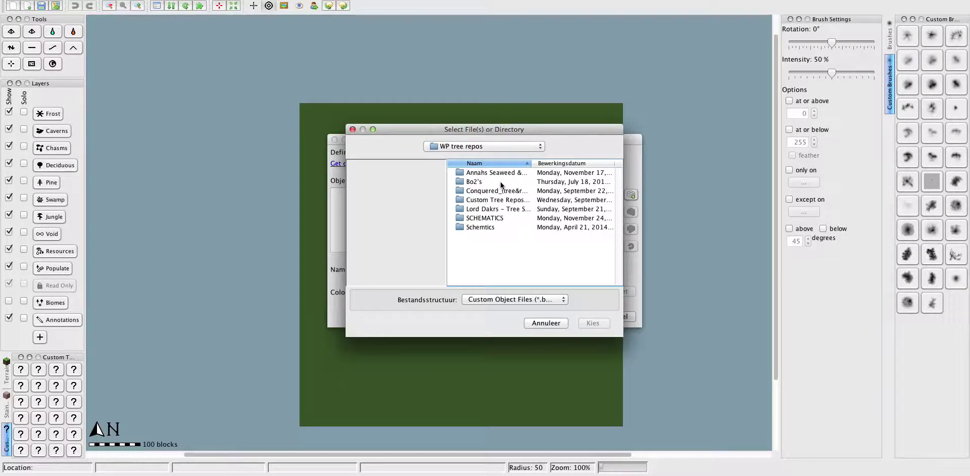
{"action": "left_click", "coordinate": [500, 181]}
{"action": "left_click", "coordinate": [490, 192]}
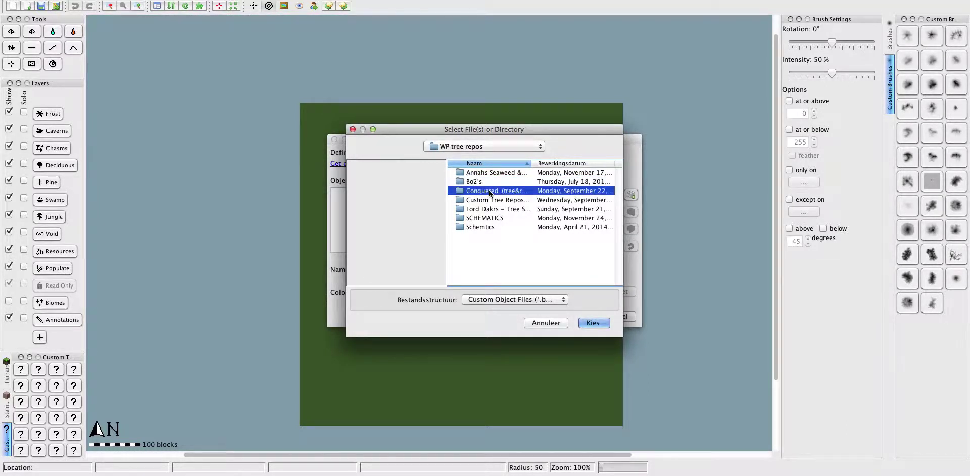
{"action": "left_click", "coordinate": [482, 172]}
{"action": "left_click", "coordinate": [480, 182]}
{"action": "left_click", "coordinate": [477, 191]}
{"action": "double_click", "coordinate": [477, 192]}
{"action": "left_click", "coordinate": [505, 146]}
{"action": "left_click", "coordinate": [480, 157]}
{"action": "double_click", "coordinate": [480, 218]}
{"action": "left_click", "coordinate": [493, 147]}
{"action": "left_click", "coordinate": [484, 155]}
{"action": "double_click", "coordinate": [482, 227]}
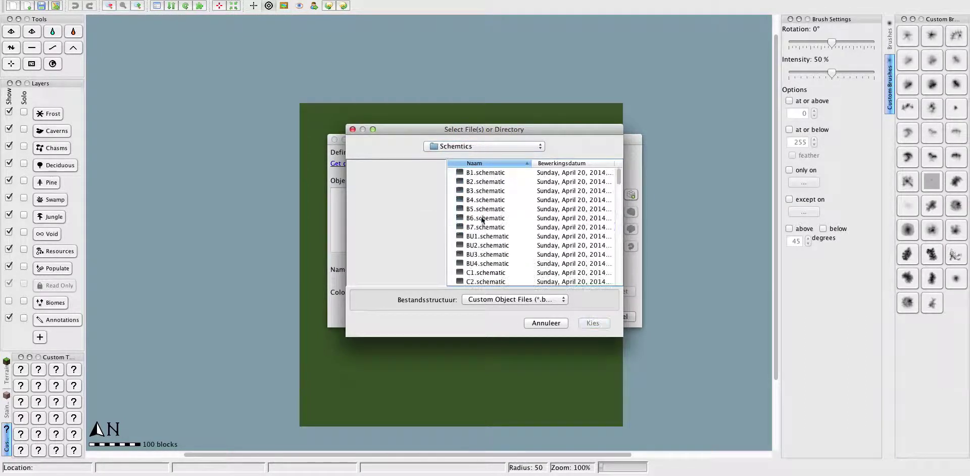
Preview the tree objects in the Schemtics folder one by one, from the SP files back through to the B files.
{"action": "scroll", "coordinate": [486, 205], "scroll_direction": "up", "scroll_amount": 10}
{"action": "scroll", "coordinate": [485, 212], "scroll_direction": "down", "scroll_amount": 11}
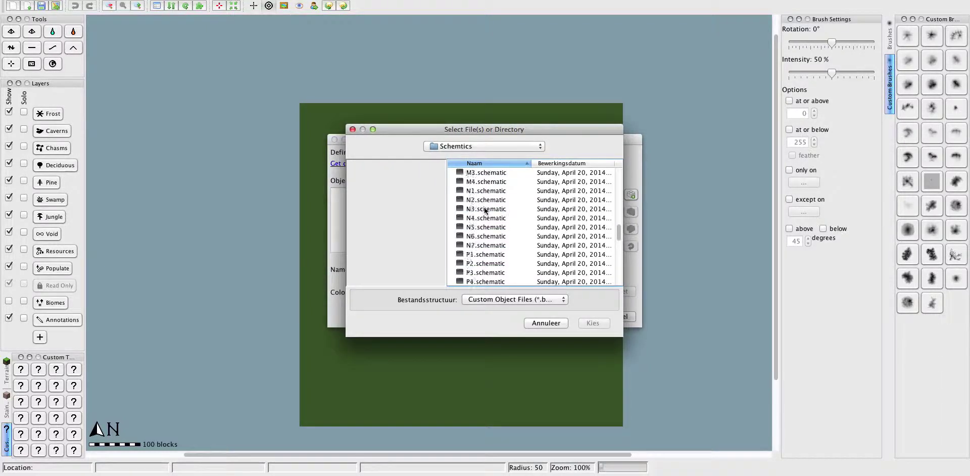
{"action": "scroll", "coordinate": [484, 228], "scroll_direction": "down", "scroll_amount": 5}
{"action": "left_click", "coordinate": [477, 209]}
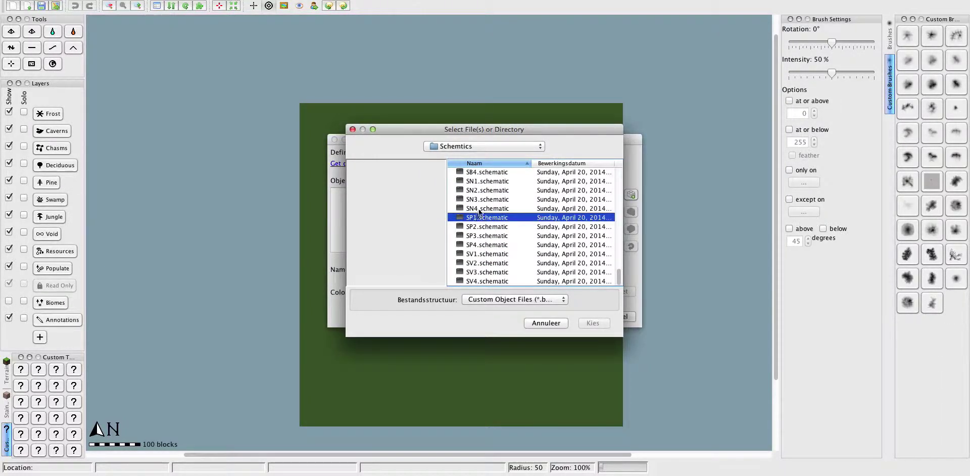
{"action": "left_click", "coordinate": [479, 199]}
{"action": "left_click", "coordinate": [481, 190]}
{"action": "left_click", "coordinate": [484, 181]}
{"action": "left_click", "coordinate": [489, 172]}
{"action": "scroll", "coordinate": [487, 182], "scroll_direction": "up", "scroll_amount": 5}
{"action": "left_click", "coordinate": [471, 263]}
{"action": "left_click", "coordinate": [471, 255]}
{"action": "left_click", "coordinate": [471, 245]}
{"action": "left_click", "coordinate": [473, 236]}
{"action": "left_click", "coordinate": [473, 227]}
{"action": "left_click", "coordinate": [474, 218]}
{"action": "left_click", "coordinate": [475, 209]}
{"action": "left_click", "coordinate": [476, 200]}
{"action": "left_click", "coordinate": [476, 190]}
{"action": "scroll", "coordinate": [475, 207], "scroll_direction": "up", "scroll_amount": 4}
{"action": "left_click", "coordinate": [472, 236]}
{"action": "left_click", "coordinate": [474, 227]}
{"action": "left_click", "coordinate": [475, 218]}
{"action": "left_click", "coordinate": [476, 209]}
{"action": "left_click", "coordinate": [477, 199]}
{"action": "left_click", "coordinate": [478, 191]}
{"action": "left_click", "coordinate": [476, 182]}
{"action": "left_click", "coordinate": [476, 172]}
{"action": "scroll", "coordinate": [475, 203], "scroll_direction": "up", "scroll_amount": 4}
{"action": "left_click", "coordinate": [480, 263]}
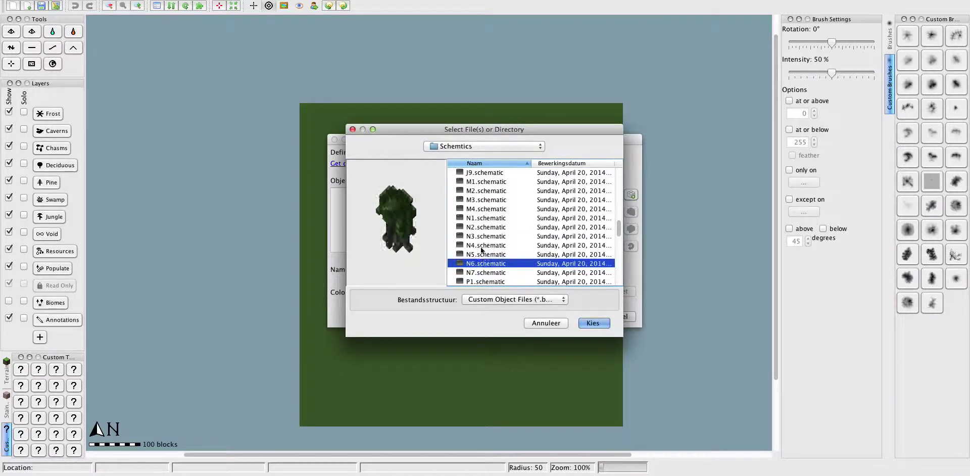
{"action": "left_click", "coordinate": [479, 254]}
{"action": "left_click", "coordinate": [479, 247]}
{"action": "left_click", "coordinate": [478, 237]}
{"action": "left_click", "coordinate": [479, 227]}
{"action": "left_click", "coordinate": [480, 218]}
{"action": "left_click", "coordinate": [481, 208]}
{"action": "left_click", "coordinate": [482, 200]}
{"action": "left_click", "coordinate": [484, 190]}
{"action": "left_click", "coordinate": [485, 181]}
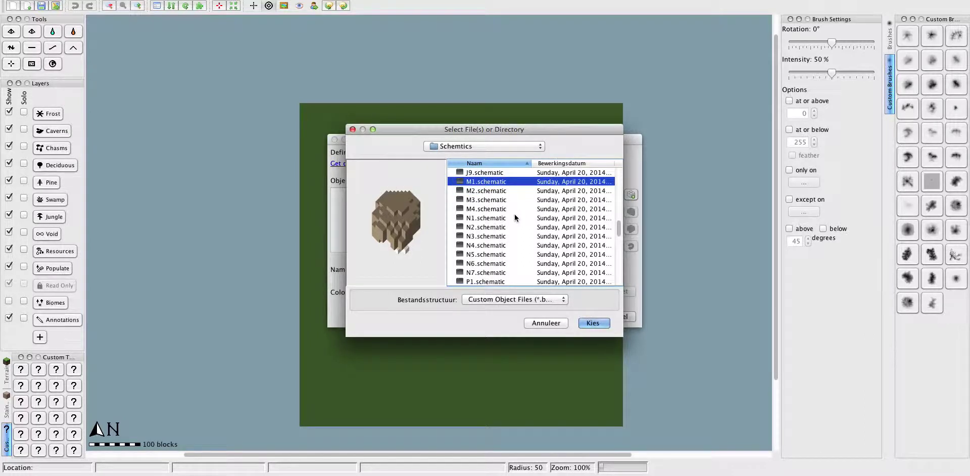
{"action": "scroll", "coordinate": [515, 216], "scroll_direction": "up", "scroll_amount": 4}
{"action": "left_click", "coordinate": [479, 272]}
{"action": "left_click", "coordinate": [480, 263]}
{"action": "left_click", "coordinate": [480, 254]}
{"action": "left_click", "coordinate": [482, 245]}
{"action": "left_click", "coordinate": [483, 236]}
{"action": "left_click", "coordinate": [485, 227]}
{"action": "left_click", "coordinate": [486, 218]}
{"action": "left_click", "coordinate": [488, 209]}
{"action": "left_click", "coordinate": [491, 191]}
{"action": "scroll", "coordinate": [490, 185], "scroll_direction": "up", "scroll_amount": 4}
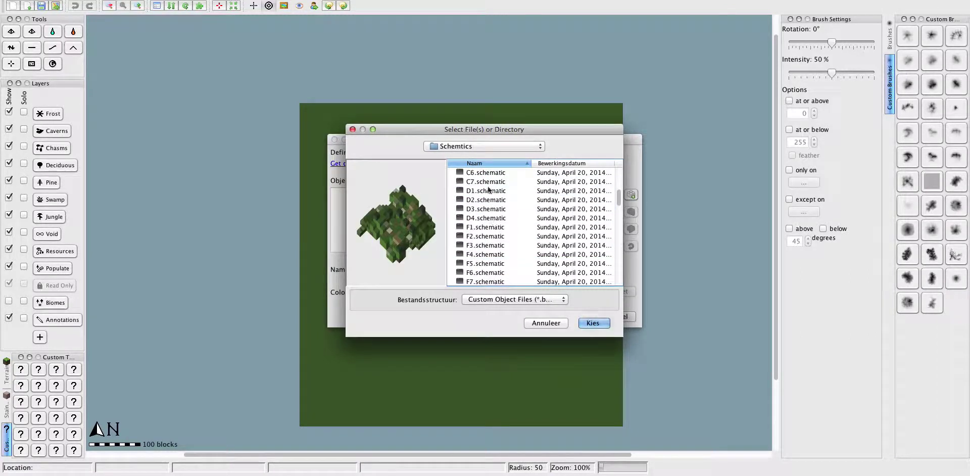
{"action": "left_click", "coordinate": [487, 191]}
{"action": "left_click", "coordinate": [480, 199]}
{"action": "left_click", "coordinate": [476, 208]}
{"action": "left_click", "coordinate": [473, 220]}
{"action": "left_click", "coordinate": [473, 237]}
{"action": "scroll", "coordinate": [494, 183], "scroll_direction": "up", "scroll_amount": 5}
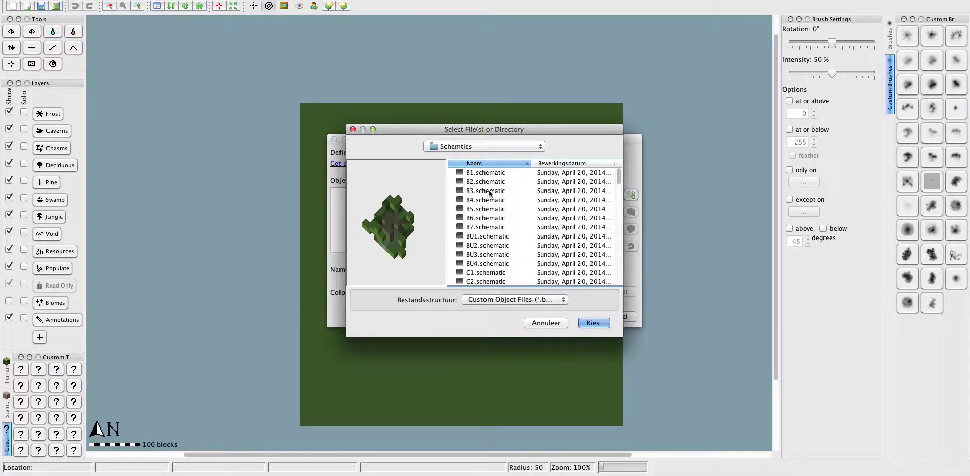
{"action": "left_click", "coordinate": [481, 182]}
Return to WP tree repos and open the BO2 folder inside the Conquered tree repository.
{"action": "left_click", "coordinate": [511, 146]}
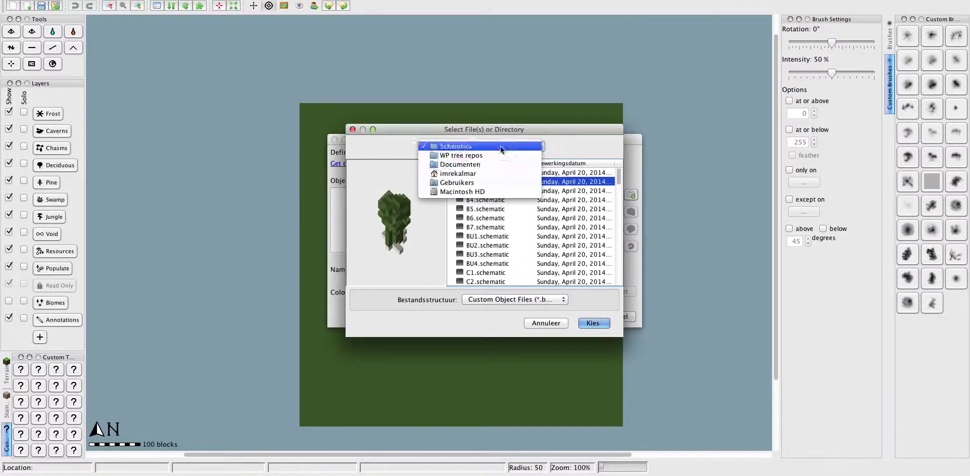
{"action": "left_click", "coordinate": [501, 155]}
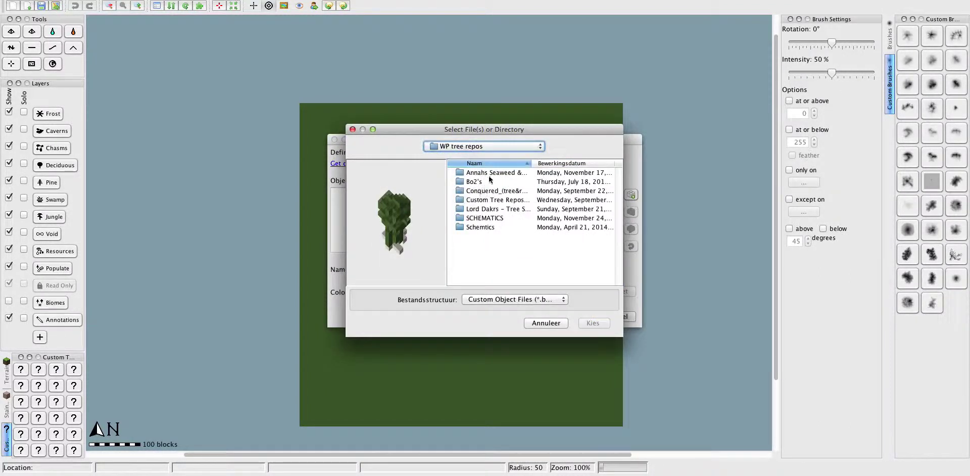
{"action": "double_click", "coordinate": [493, 192]}
{"action": "double_click", "coordinate": [473, 183]}
{"action": "double_click", "coordinate": [474, 172]}
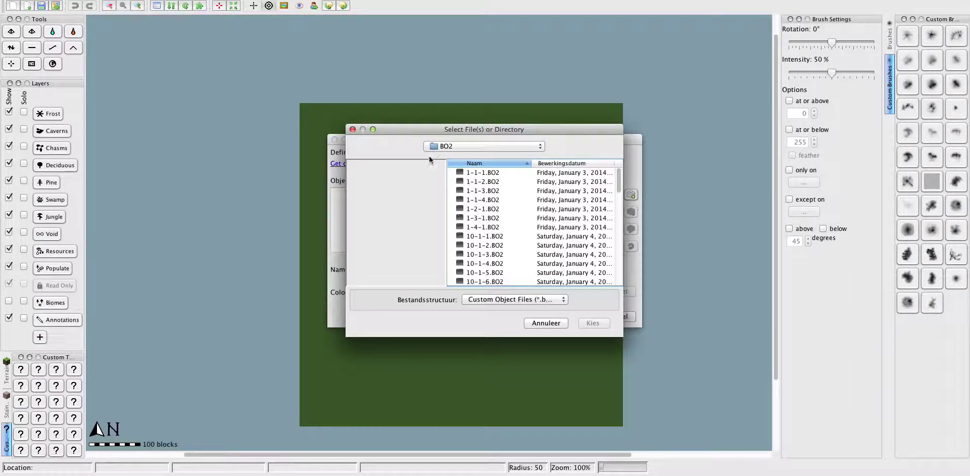
Preview various tree objects throughout the BO2 folder, including 12-1-1, 12-1-3, 4-3-1 and the 7 and 8 series.
{"action": "left_click", "coordinate": [489, 181]}
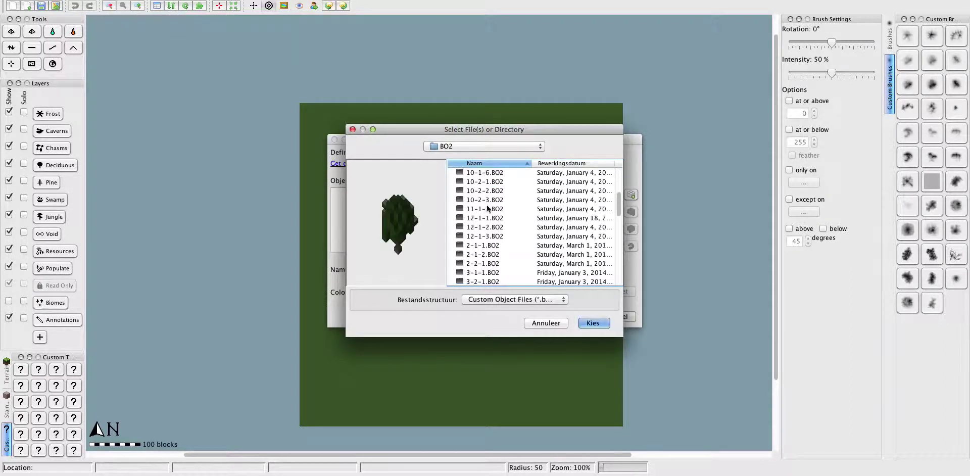
{"action": "left_click", "coordinate": [485, 218]}
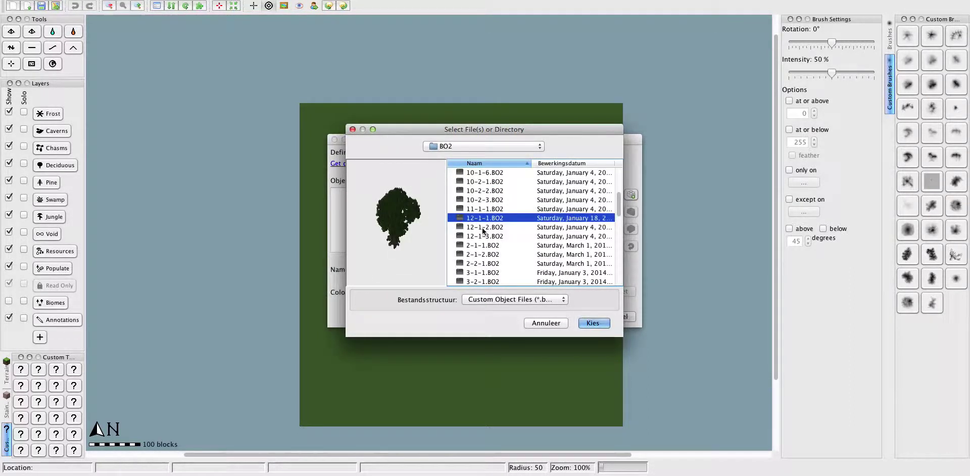
{"action": "left_click", "coordinate": [486, 234]}
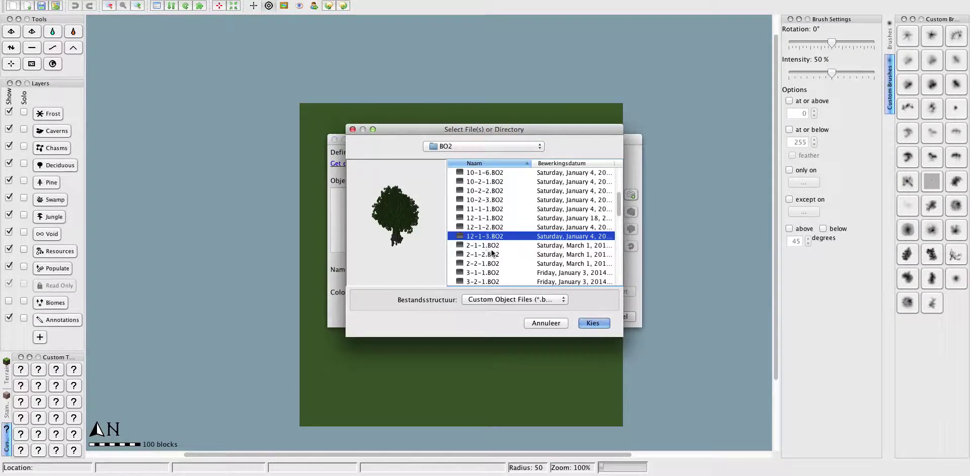
{"action": "left_click", "coordinate": [493, 253]}
{"action": "scroll", "coordinate": [493, 252], "scroll_direction": "down", "scroll_amount": 5}
{"action": "left_click", "coordinate": [480, 246]}
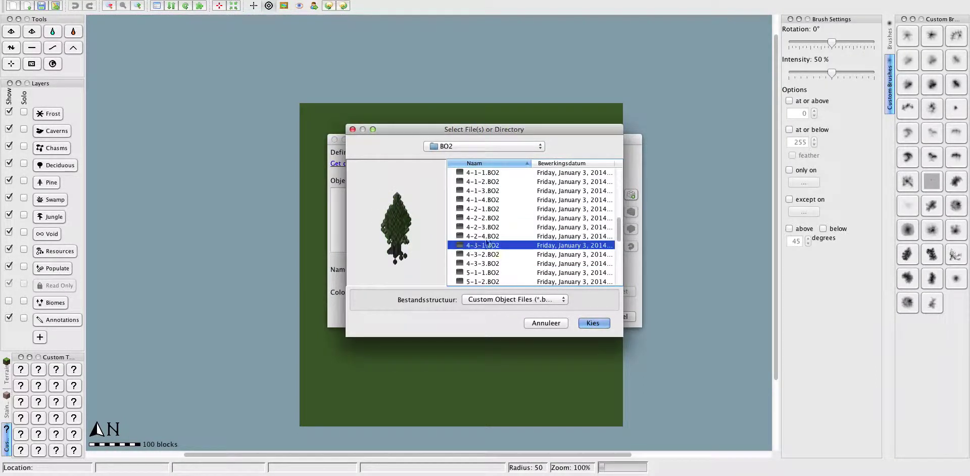
{"action": "scroll", "coordinate": [493, 246], "scroll_direction": "down", "scroll_amount": 5}
{"action": "left_click", "coordinate": [472, 255]}
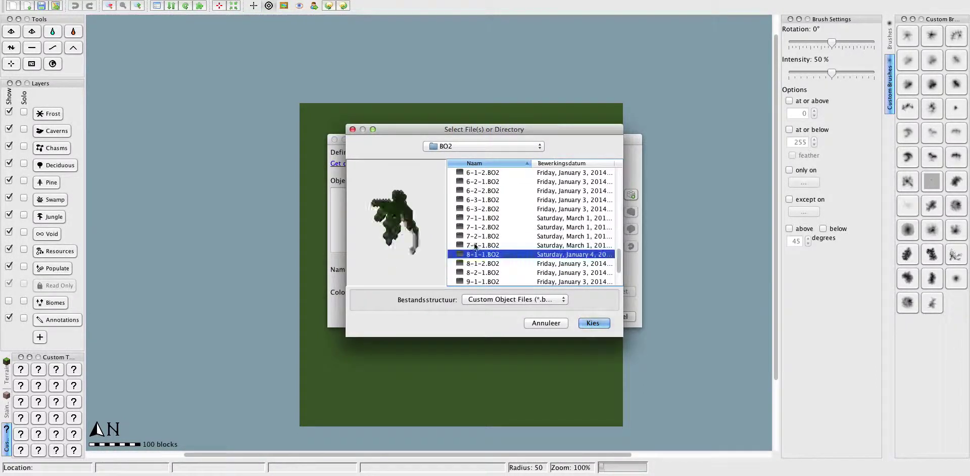
{"action": "left_click", "coordinate": [474, 245]}
{"action": "left_click", "coordinate": [474, 236]}
{"action": "left_click", "coordinate": [474, 226]}
Add the tree objects 7-1-1.BO2, 7-1-2.BO2, 7-2-1.BO2 and 7-3-1.BO2 to the custom object layer.
{"action": "left_click", "coordinate": [472, 217]}
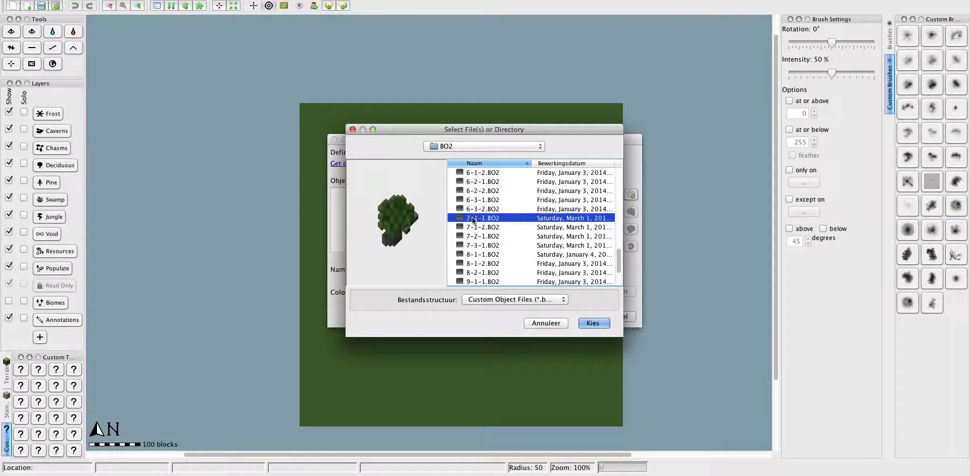
{"action": "left_click_drag", "start_coordinate": [470, 220], "coordinate": [474, 245]}
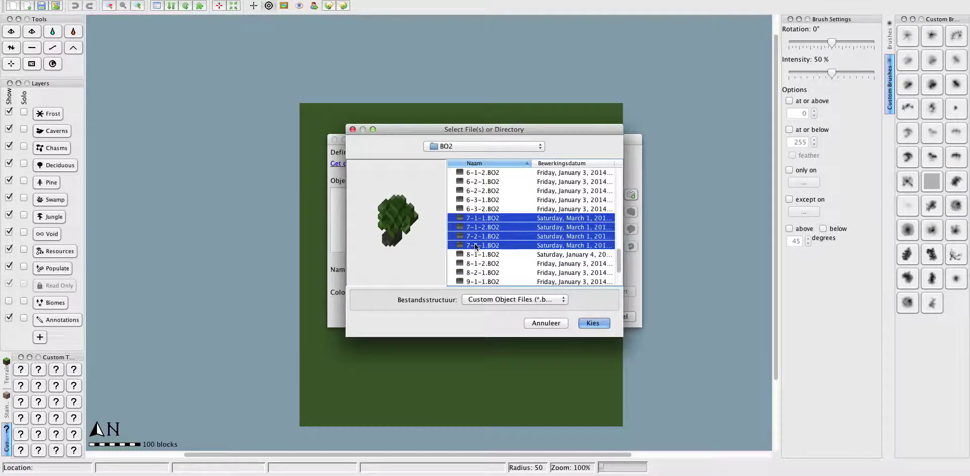
{"action": "left_click", "coordinate": [586, 321]}
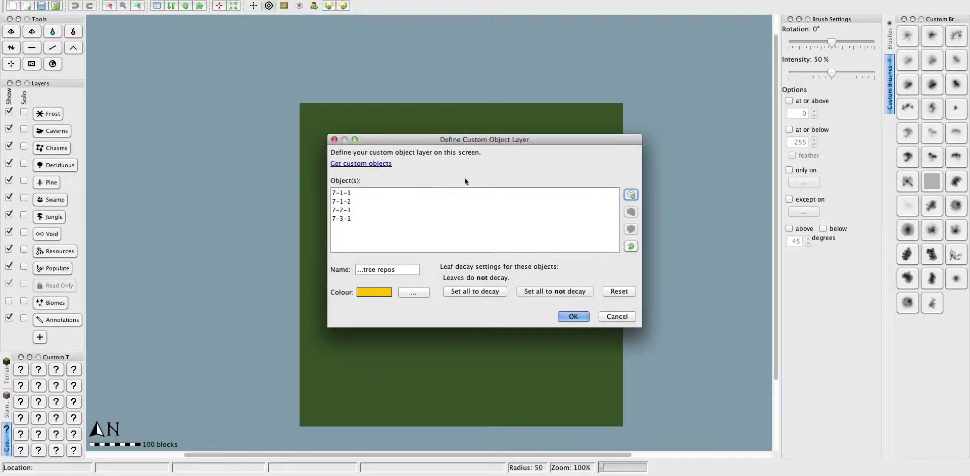
Replace the custom object layer's name with "forest".
{"action": "left_click_drag", "start_coordinate": [402, 268], "coordinate": [274, 261]}
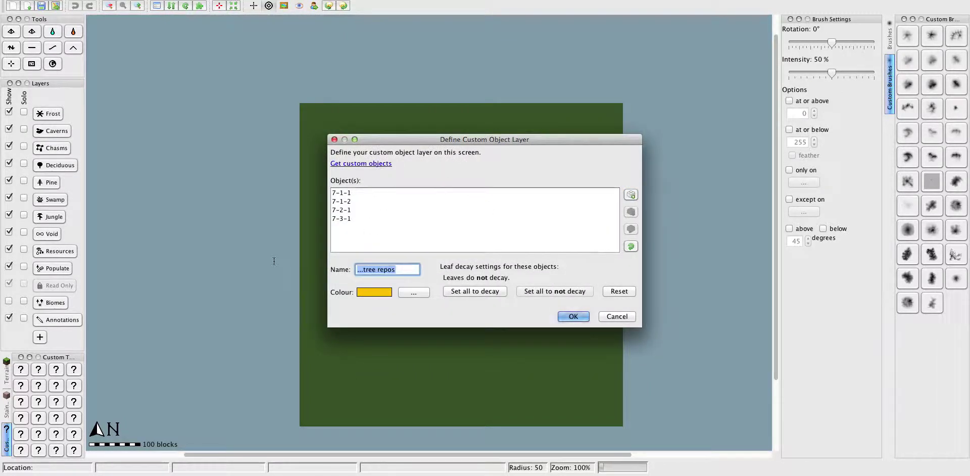
{"action": "key", "text": "BackSpace"}
{"action": "type", "text": "forest"}
Set the forest layer's colour to bright green and create the layer.
{"action": "left_click", "coordinate": [411, 292]}
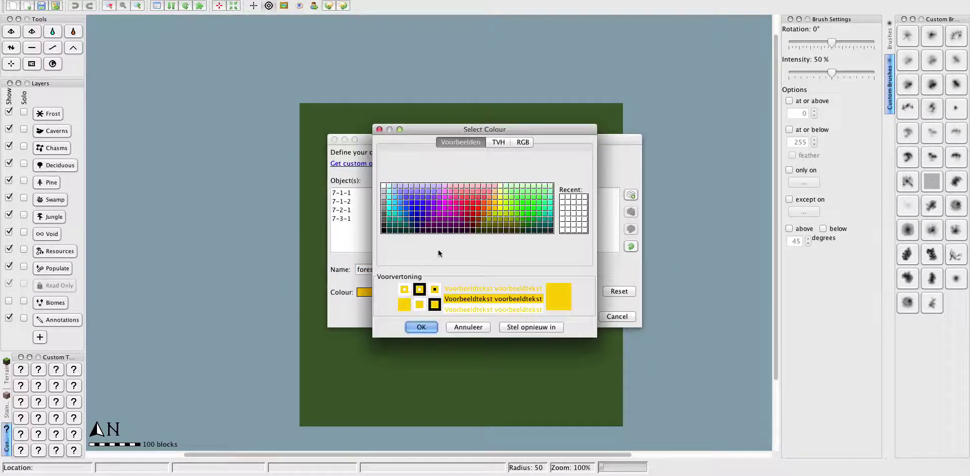
{"action": "left_click", "coordinate": [530, 219]}
{"action": "left_click", "coordinate": [410, 327]}
{"action": "left_click", "coordinate": [574, 316]}
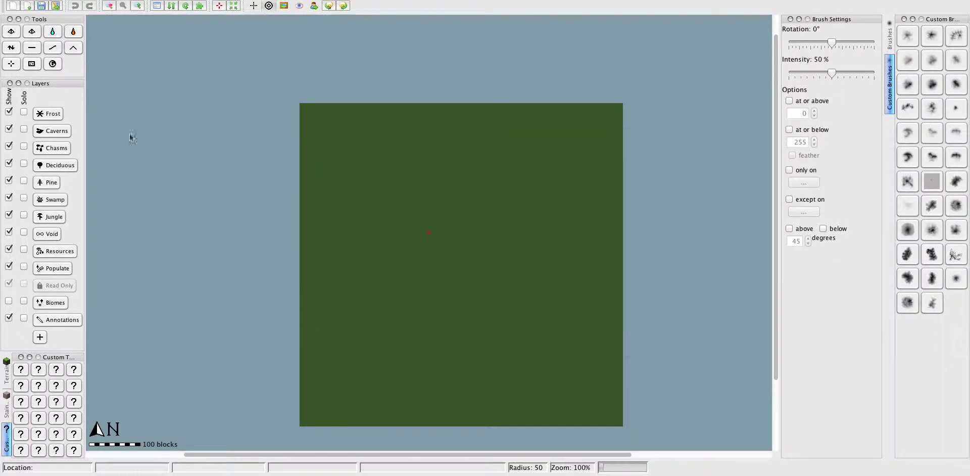
Raise hills in the map's northeast corner using the Height tool with an irregular custom brush, enlarged radius and 65% intensity.
{"action": "left_click", "coordinate": [13, 47]}
{"action": "left_click", "coordinate": [917, 279]}
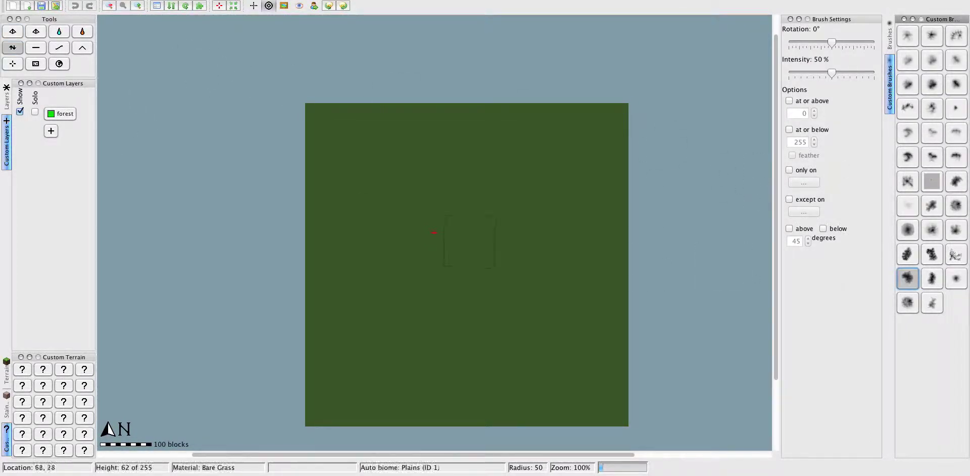
{"action": "scroll", "coordinate": [536, 222], "scroll_direction": "up", "scroll_amount": 8}
{"action": "left_click_drag", "start_coordinate": [832, 73], "coordinate": [843, 71]}
{"action": "mouse_move", "coordinate": [580, 171]}
{"action": "left_mouse_down"}
{"action": "mouse_move", "coordinate": [531, 115]}
{"action": "mouse_move", "coordinate": [515, 129]}
{"action": "mouse_move", "coordinate": [565, 131]}
{"action": "mouse_move", "coordinate": [552, 143]}
{"action": "mouse_move", "coordinate": [597, 128]}
{"action": "mouse_move", "coordinate": [648, 158]}
{"action": "mouse_move", "coordinate": [615, 170]}
{"action": "mouse_move", "coordinate": [611, 108]}
{"action": "mouse_move", "coordinate": [463, 108]}
{"action": "mouse_move", "coordinate": [529, 184]}
{"action": "mouse_move", "coordinate": [515, 228]}
{"action": "left_mouse_up"}
Raise a mountain ridge at the map's south centre using a narrower custom brush with a radius of about 204.
{"action": "left_click", "coordinate": [933, 277]}
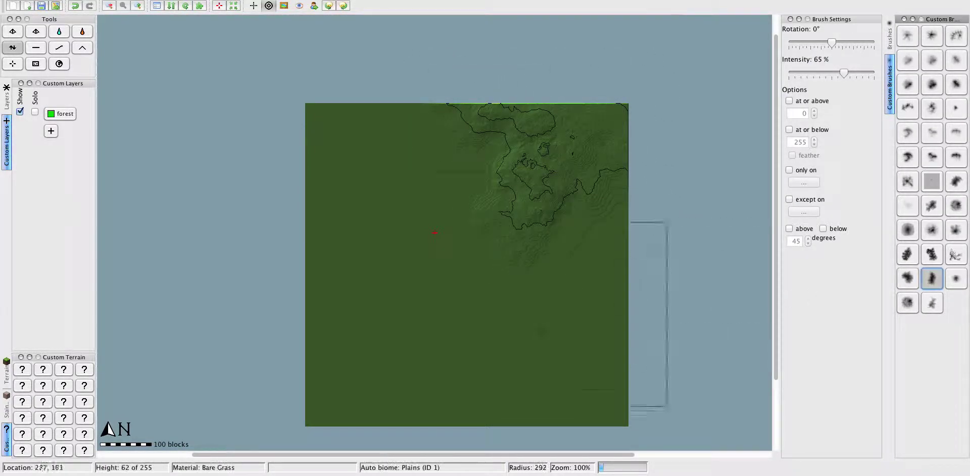
{"action": "scroll", "coordinate": [566, 319], "scroll_direction": "down", "scroll_amount": 6}
{"action": "scroll", "coordinate": [476, 355], "scroll_direction": "up", "scroll_amount": 18}
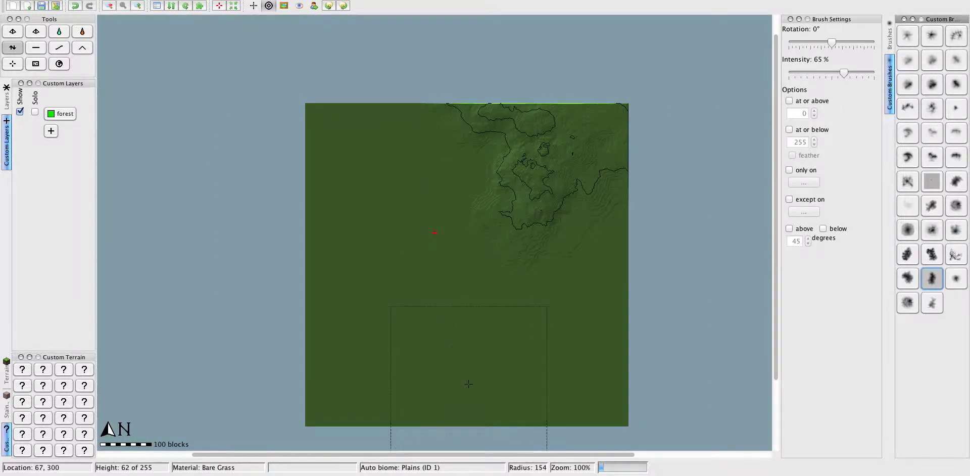
{"action": "scroll", "coordinate": [469, 384], "scroll_direction": "up", "scroll_amount": 3}
{"action": "mouse_move", "coordinate": [467, 384]}
{"action": "left_mouse_down"}
{"action": "mouse_move", "coordinate": [465, 330]}
{"action": "mouse_move", "coordinate": [395, 382]}
{"action": "left_mouse_up"}
Raise a broad hill area across the map's southwest part using the earlier irregular custom brush, joining it to the ridge.
{"action": "left_click", "coordinate": [908, 278]}
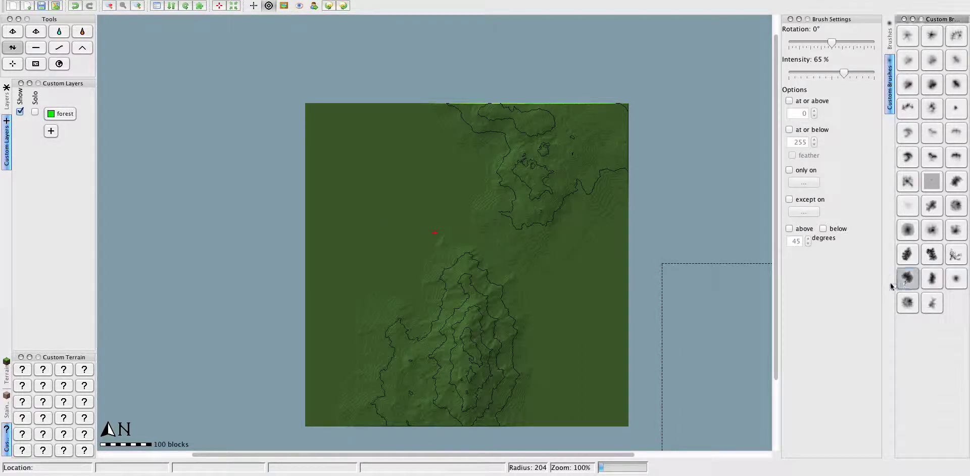
{"action": "mouse_move", "coordinate": [358, 306]}
{"action": "left_mouse_down"}
{"action": "mouse_move", "coordinate": [328, 372]}
{"action": "mouse_move", "coordinate": [327, 403]}
{"action": "mouse_move", "coordinate": [340, 374]}
{"action": "mouse_move", "coordinate": [305, 404]}
{"action": "mouse_move", "coordinate": [265, 401]}
{"action": "mouse_move", "coordinate": [283, 426]}
{"action": "mouse_move", "coordinate": [277, 456]}
{"action": "mouse_move", "coordinate": [230, 348]}
{"action": "mouse_move", "coordinate": [290, 318]}
{"action": "mouse_move", "coordinate": [282, 247]}
{"action": "mouse_move", "coordinate": [316, 230]}
{"action": "mouse_move", "coordinate": [327, 358]}
{"action": "mouse_move", "coordinate": [301, 319]}
{"action": "mouse_move", "coordinate": [248, 319]}
{"action": "mouse_move", "coordinate": [280, 313]}
{"action": "mouse_move", "coordinate": [333, 324]}
{"action": "mouse_move", "coordinate": [339, 268]}
{"action": "mouse_move", "coordinate": [356, 331]}
{"action": "mouse_move", "coordinate": [414, 356]}
{"action": "left_mouse_up"}
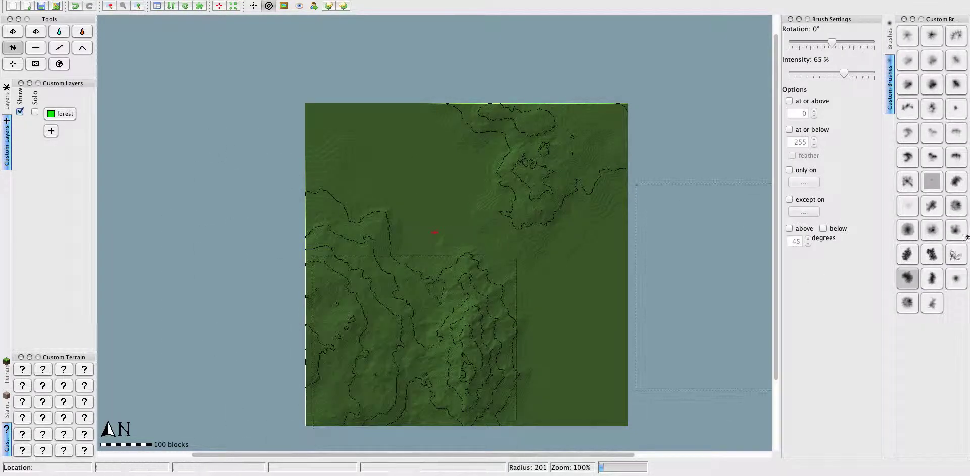
Raise hills across the map's southeast part using a different irregular custom brush with a radius of about 201.
{"action": "left_click", "coordinate": [934, 278]}
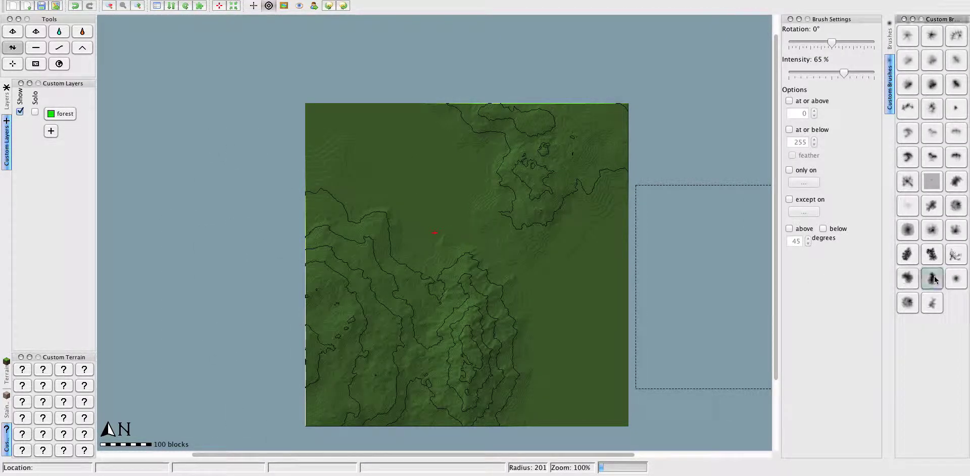
{"action": "left_click", "coordinate": [917, 255]}
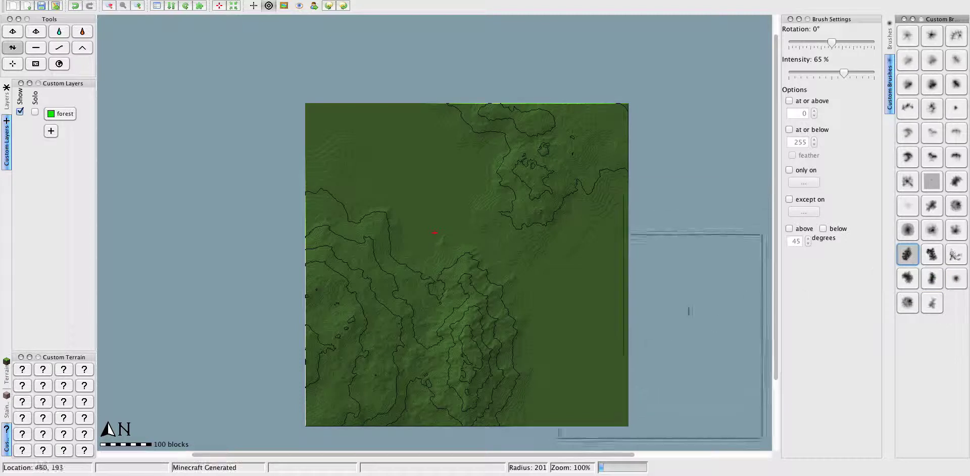
{"action": "left_click", "coordinate": [956, 183]}
{"action": "left_click", "coordinate": [932, 206]}
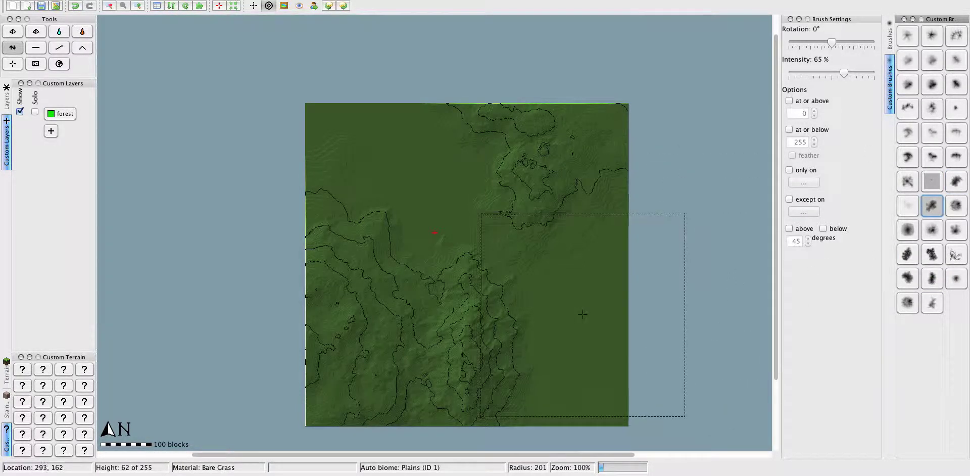
{"action": "mouse_move", "coordinate": [583, 314]}
{"action": "left_mouse_down"}
{"action": "mouse_move", "coordinate": [574, 381]}
{"action": "mouse_move", "coordinate": [574, 300]}
{"action": "mouse_move", "coordinate": [610, 228]}
{"action": "mouse_move", "coordinate": [568, 226]}
{"action": "left_mouse_up"}
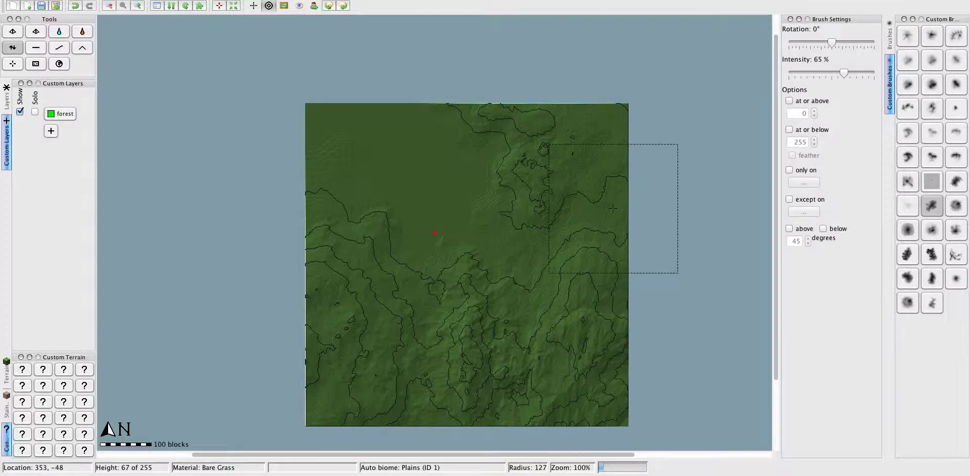
Lower the terrain between the hills into a river valley running from the northwest corner to the east edge, using another irregular custom brush.
{"action": "left_click", "coordinate": [908, 279]}
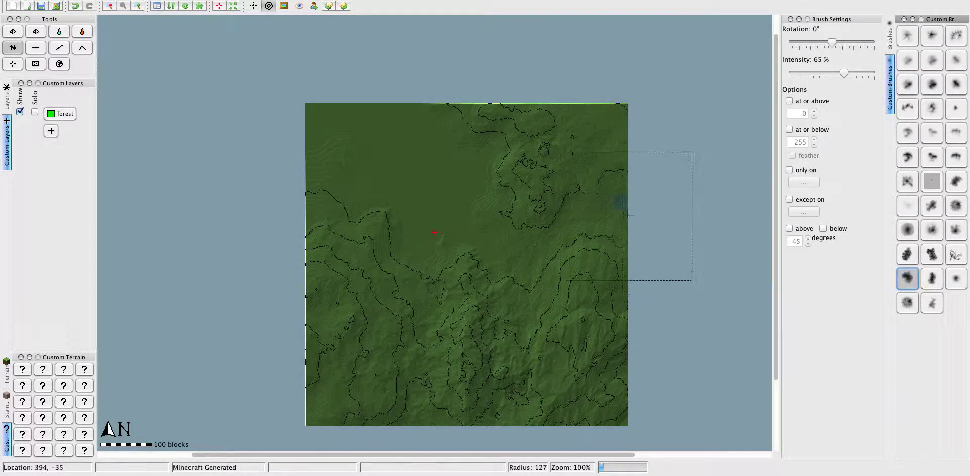
{"action": "mouse_move", "coordinate": [625, 216]}
{"action": "left_mouse_down"}
{"action": "mouse_move", "coordinate": [535, 237]}
{"action": "mouse_move", "coordinate": [485, 222]}
{"action": "mouse_move", "coordinate": [518, 251]}
{"action": "mouse_move", "coordinate": [303, 127]}
{"action": "mouse_move", "coordinate": [415, 124]}
{"action": "mouse_move", "coordinate": [507, 155]}
{"action": "mouse_move", "coordinate": [364, 116]}
{"action": "mouse_move", "coordinate": [321, 154]}
{"action": "mouse_move", "coordinate": [371, 237]}
{"action": "left_mouse_up"}
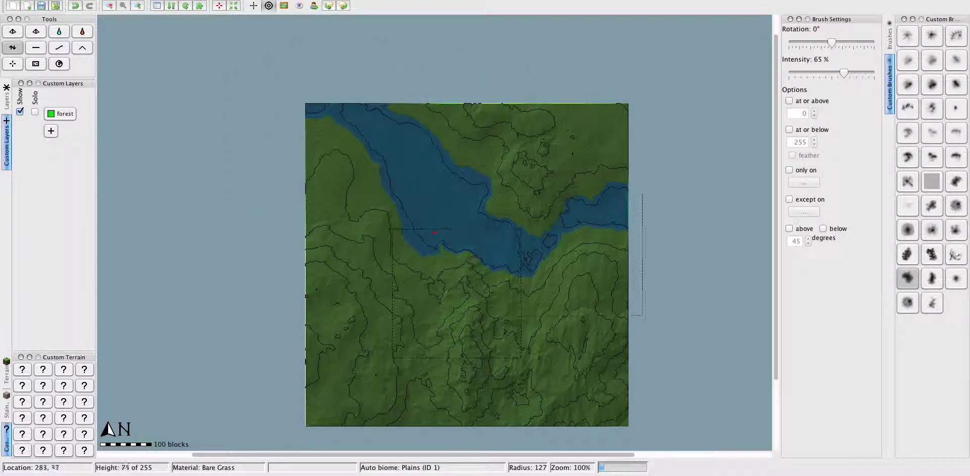
{"action": "left_click_drag", "start_coordinate": [582, 251], "coordinate": [364, 148]}
{"action": "left_click_drag", "start_coordinate": [420, 299], "coordinate": [452, 213]}
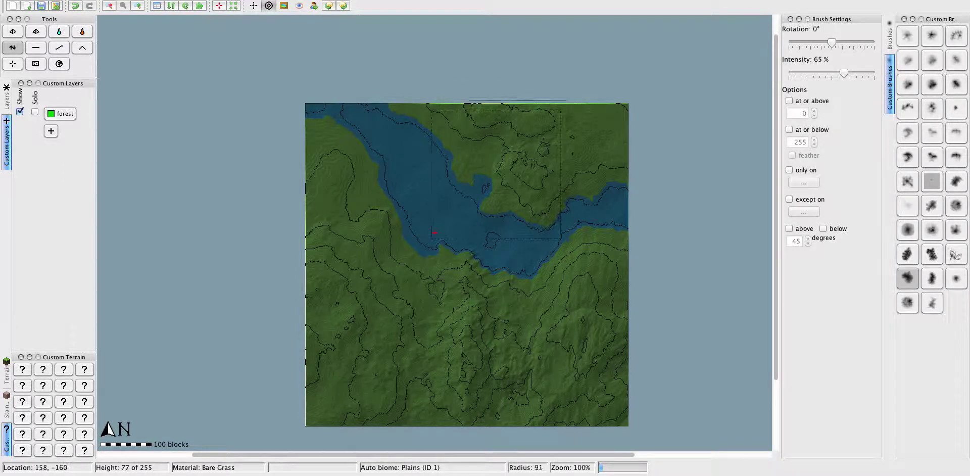
{"action": "scroll", "coordinate": [512, 151], "scroll_direction": "up", "scroll_amount": 5}
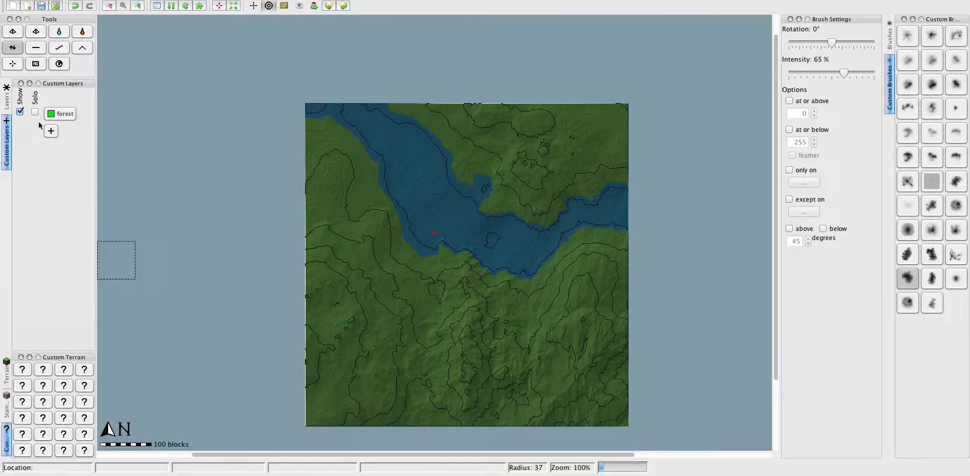
Start a custom terrain material in the first free slot and fill its mix with three Stone entries.
{"action": "left_click", "coordinate": [23, 402]}
{"action": "left_click", "coordinate": [414, 263]}
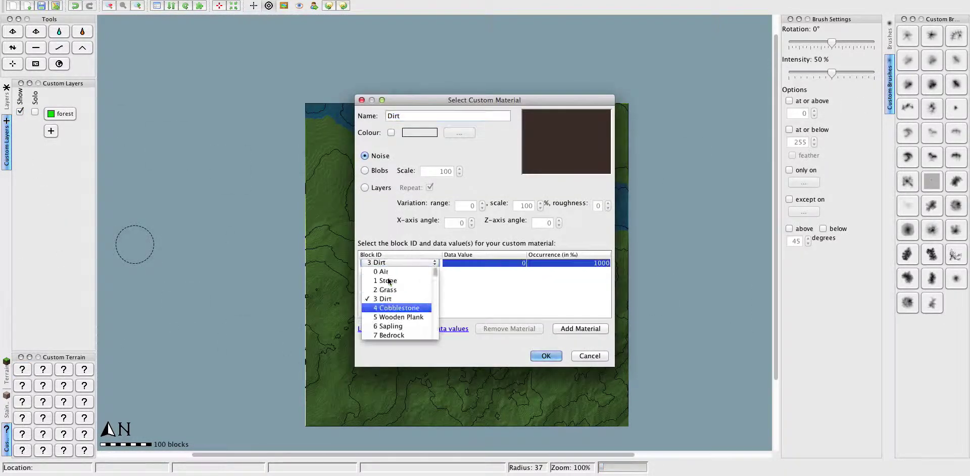
{"action": "left_click", "coordinate": [393, 281]}
{"action": "left_click", "coordinate": [585, 329]}
{"action": "left_click", "coordinate": [379, 273]}
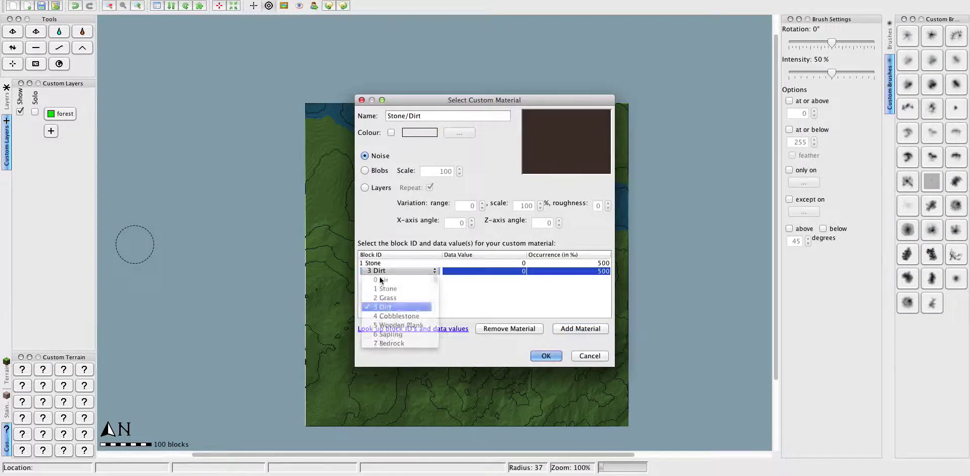
{"action": "left_click", "coordinate": [400, 271]}
{"action": "left_click", "coordinate": [660, 350]}
{"action": "left_click", "coordinate": [388, 289]}
{"action": "left_click", "coordinate": [581, 329]}
{"action": "left_click", "coordinate": [399, 279]}
{"action": "left_click", "coordinate": [380, 298]}
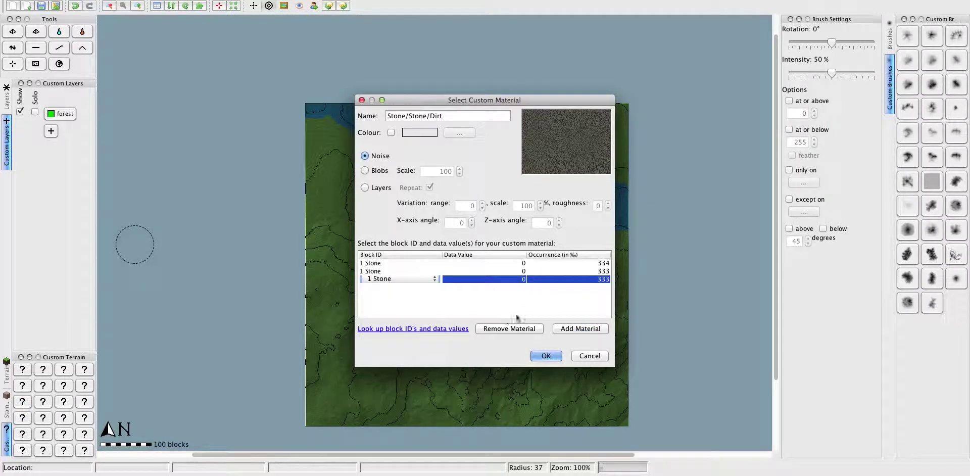
Set the third and second Stone entries' data values to 1 and 5, add a fourth Stone variant, and create the material.
{"action": "left_click", "coordinate": [522, 277]}
{"action": "left_click", "coordinate": [522, 269]}
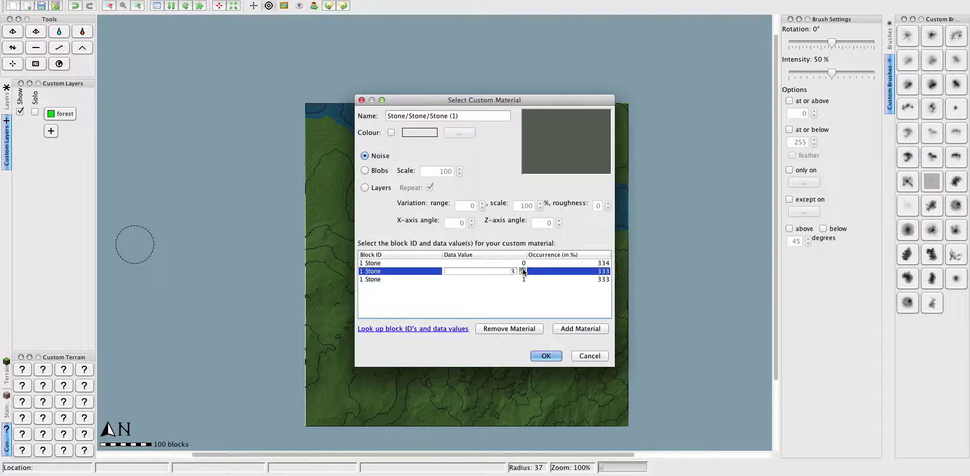
{"action": "left_click", "coordinate": [376, 288]}
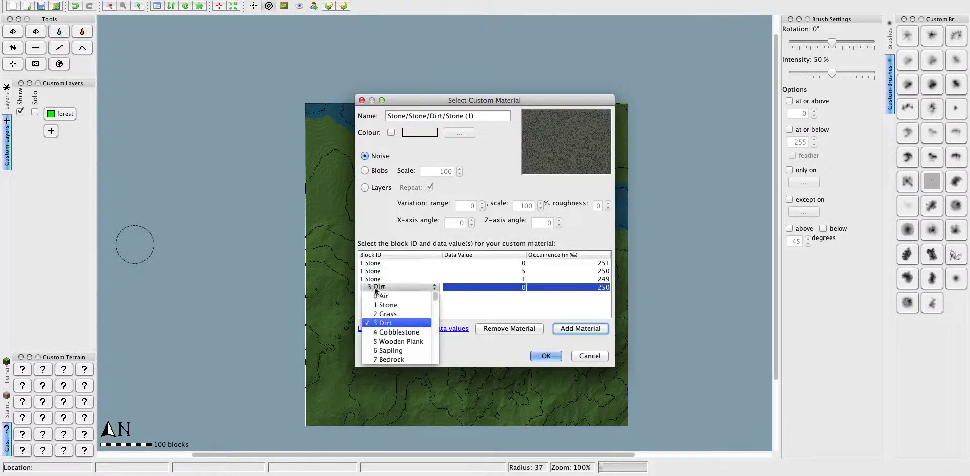
{"action": "left_click", "coordinate": [383, 305]}
{"action": "left_click", "coordinate": [524, 287]}
{"action": "type", "text": "2"}
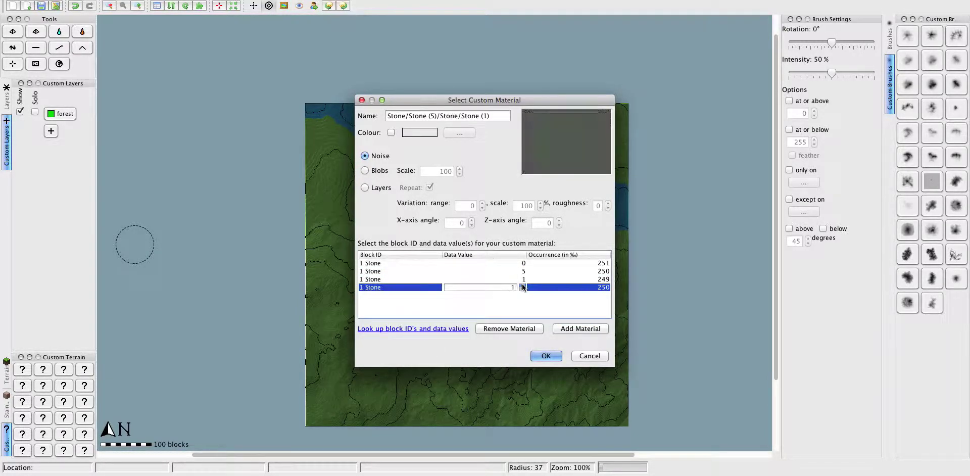
{"action": "left_click", "coordinate": [548, 356]}
Enlarge the stone terrain brush to radius 144 and restrict it to slopes above 45 degrees.
{"action": "scroll", "coordinate": [733, 247], "scroll_direction": "up", "scroll_amount": 10}
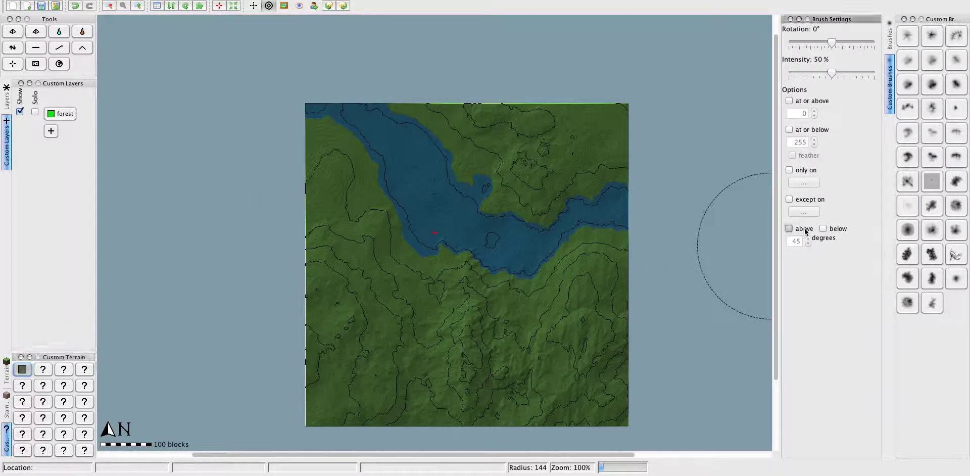
{"action": "left_click", "coordinate": [804, 229]}
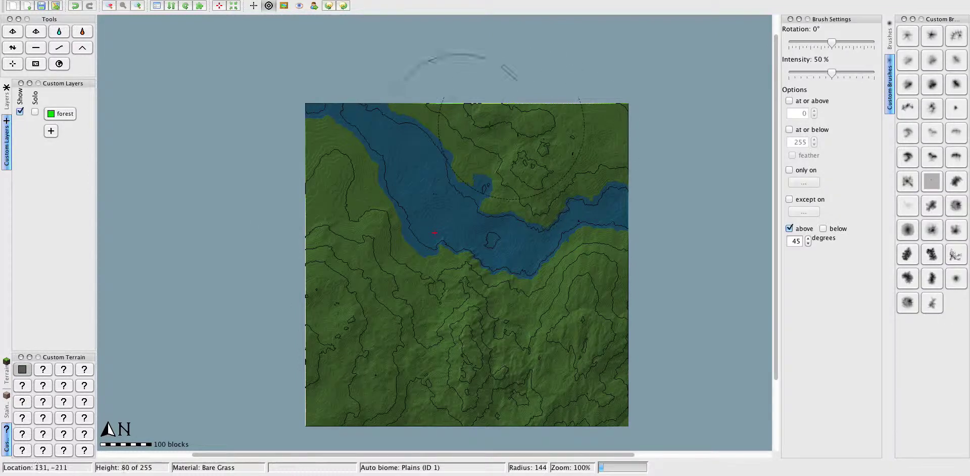
Restrict the forest layer brush to slopes below 25 degrees, then test it over the northeast hills and undo the stroke.
{"action": "left_click", "coordinate": [71, 113]}
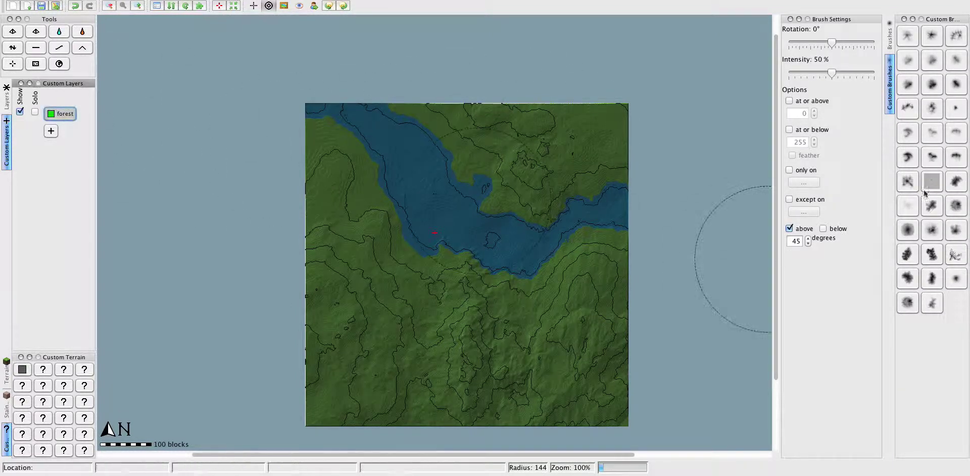
{"action": "left_click", "coordinate": [789, 228]}
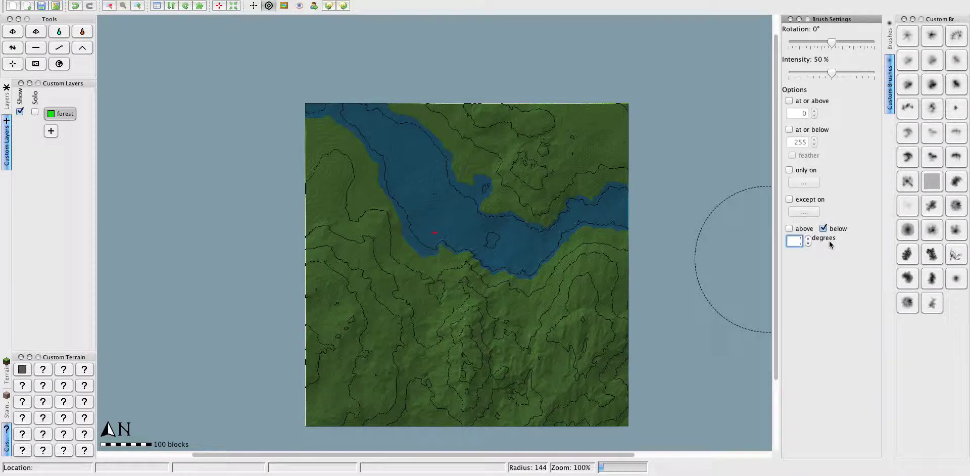
{"action": "type", "text": "25"}
{"action": "key", "text": "Return"}
{"action": "left_click", "coordinate": [545, 162]}
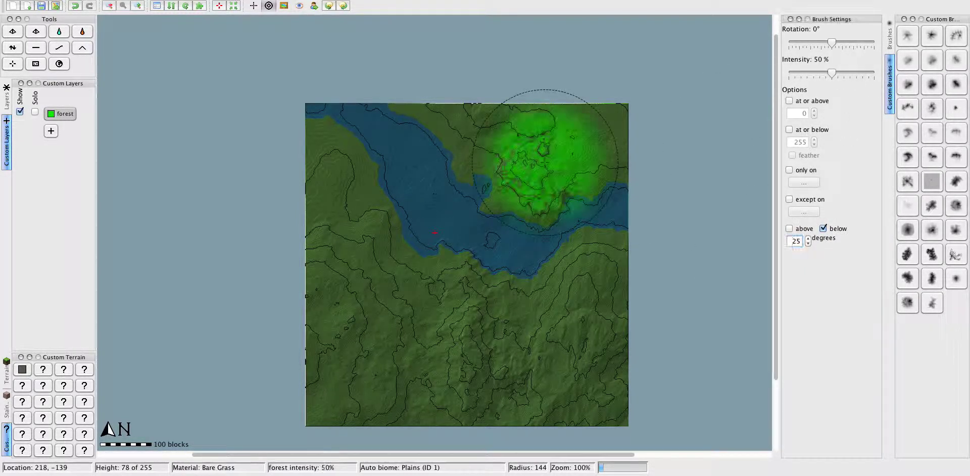
{"action": "key", "text": "ctrl+z"}
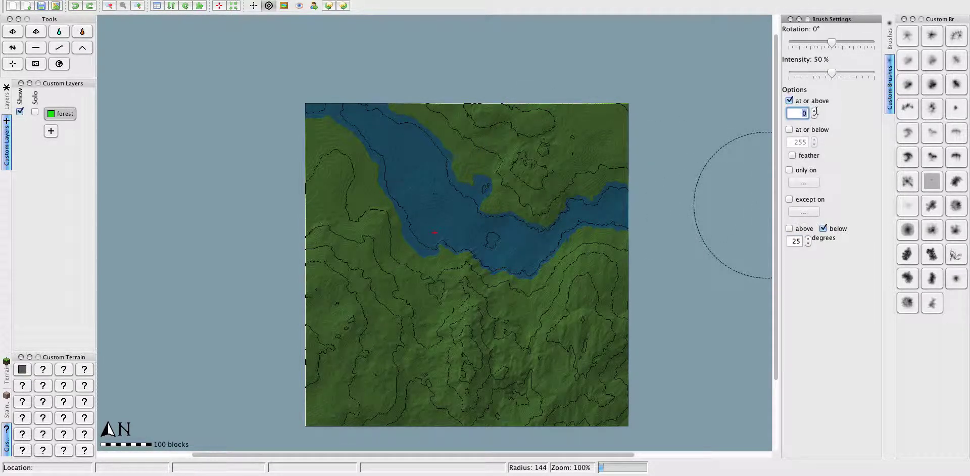
Restrict the forest brush to heights at or above 63, then test it on the northeast hills and undo the stroke.
{"action": "type", "text": "63"}
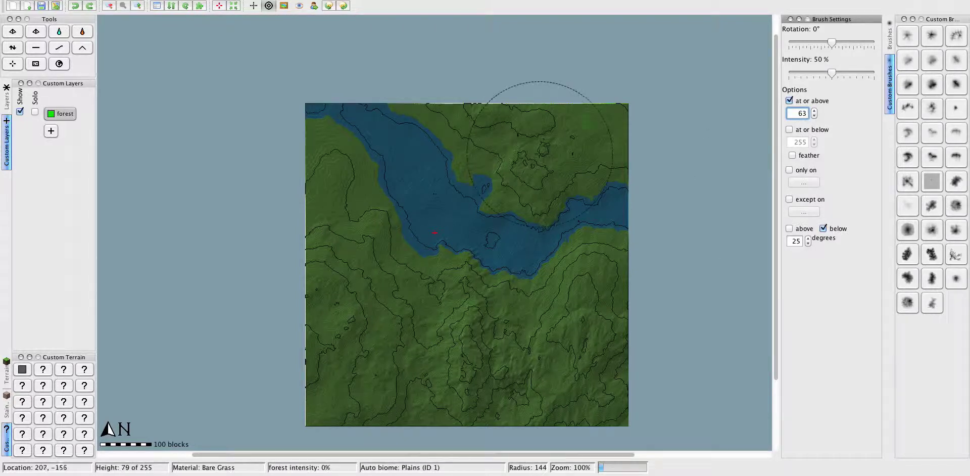
{"action": "mouse_move", "coordinate": [537, 157]}
{"action": "left_mouse_down"}
{"action": "mouse_move", "coordinate": [472, 190]}
{"action": "mouse_move", "coordinate": [429, 111]}
{"action": "mouse_move", "coordinate": [563, 217]}
{"action": "mouse_move", "coordinate": [557, 146]}
{"action": "left_mouse_up"}
{"action": "key", "text": "ctrl+z"}
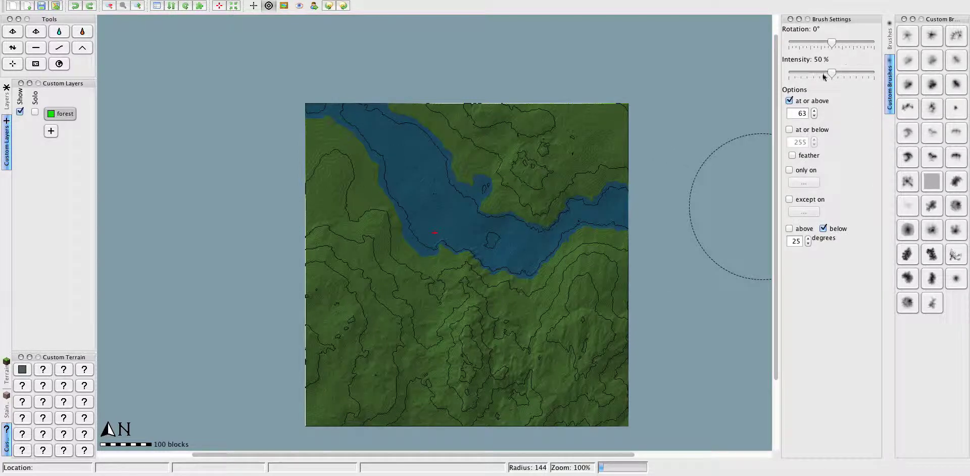
Paint the forest layer over the land at 1% intensity, continuing with a soft round standard brush at a radius of about 34.
{"action": "left_click_drag", "start_coordinate": [831, 73], "coordinate": [787, 74]}
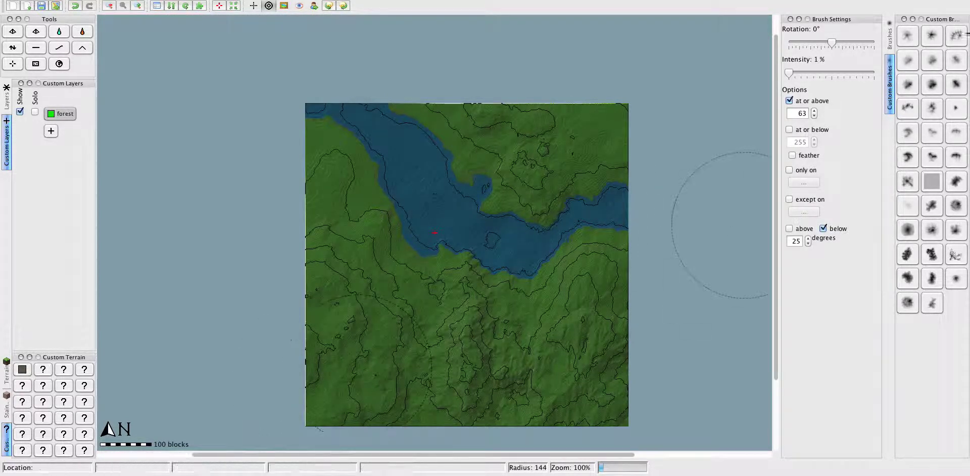
{"action": "left_click", "coordinate": [890, 38]}
{"action": "left_click", "coordinate": [914, 91]}
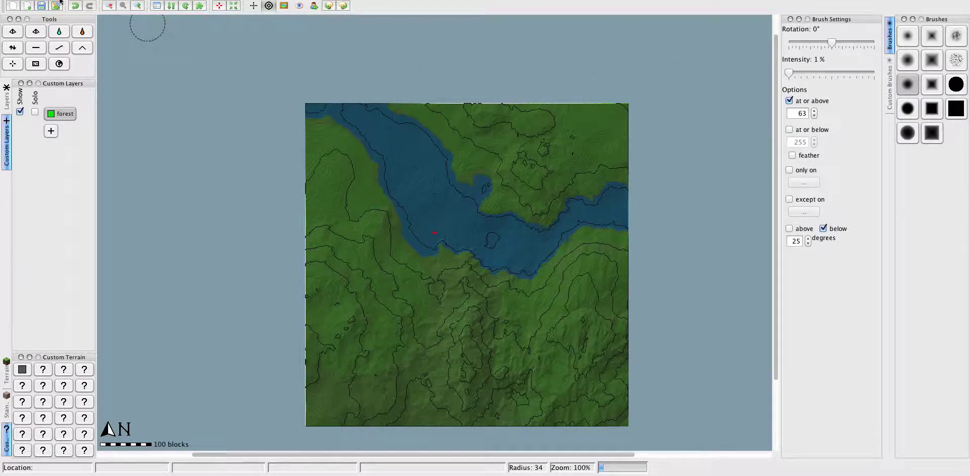
Export everything in Tutorial world to the Minecraft saves folder in Creative mode with cheats allowed.
{"action": "key", "text": "super+e"}
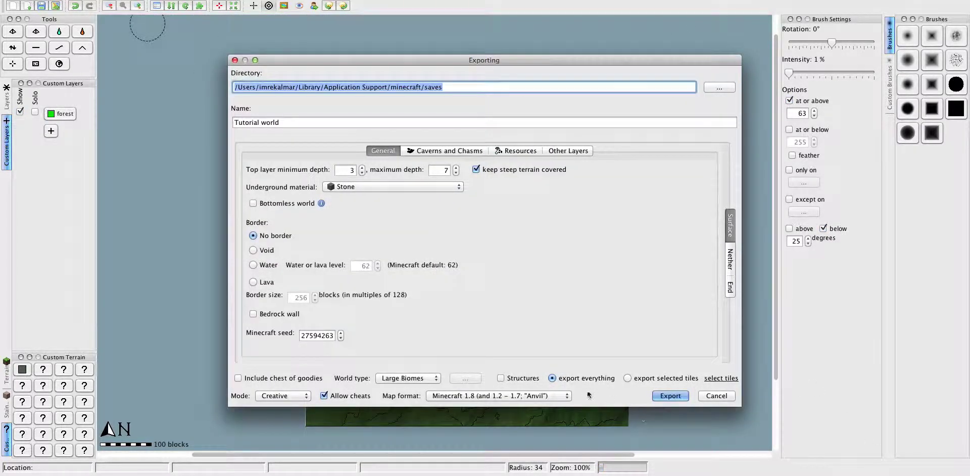
{"action": "left_click", "coordinate": [669, 396]}
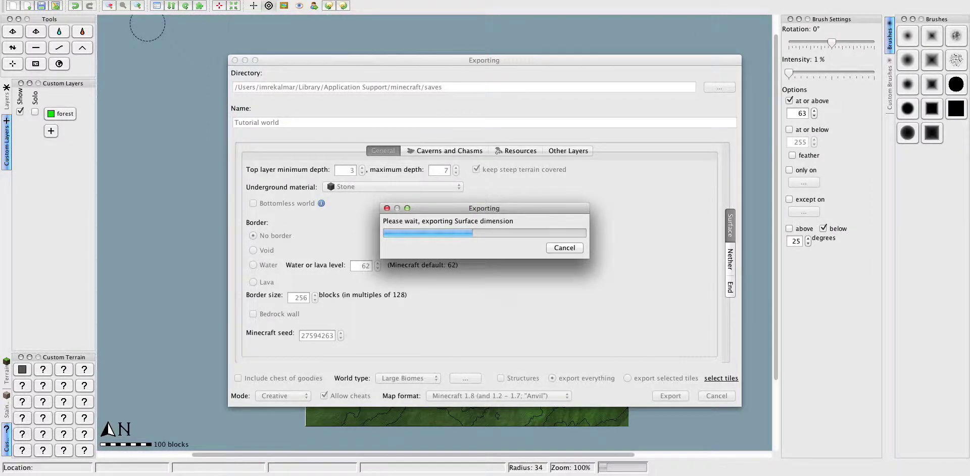
{"action": "left_click", "coordinate": [719, 1]}
{"action": "left_click", "coordinate": [719, 4]}
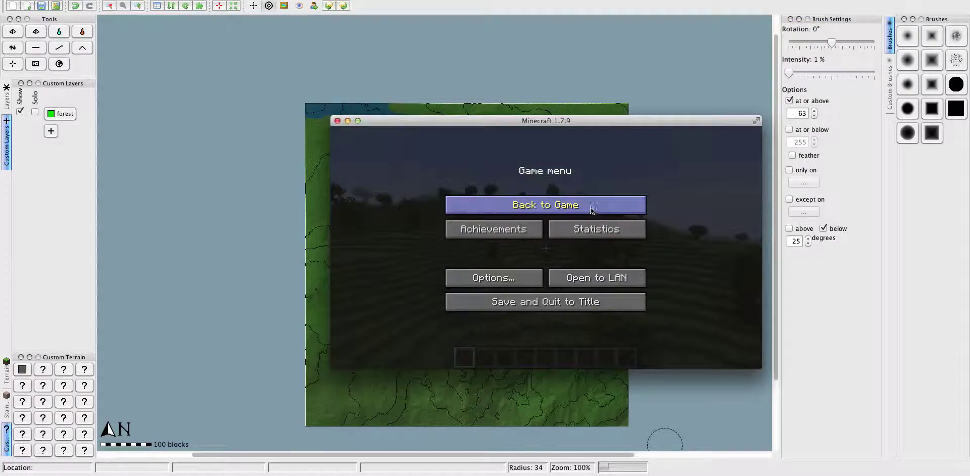
Resume the paused game in Minecraft and fly over the hills to examine the trees and terrain.
{"action": "left_click", "coordinate": [590, 207]}
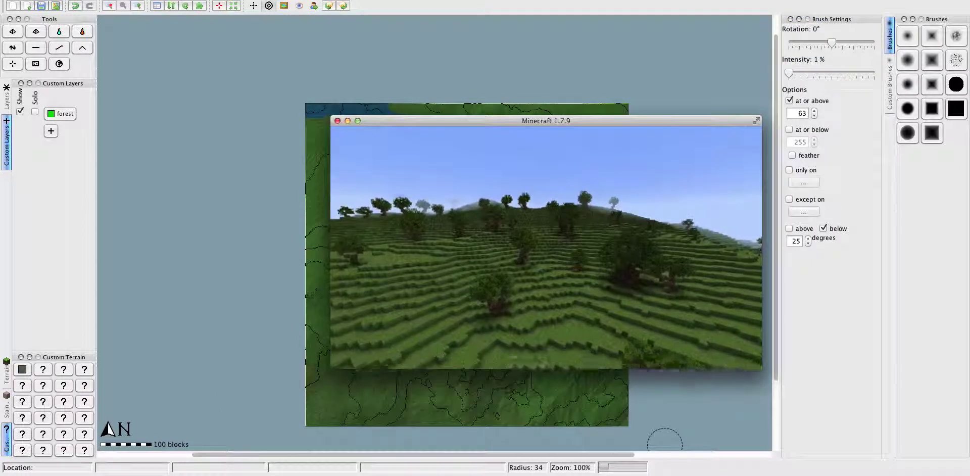
{"action": "key", "text": "w"}
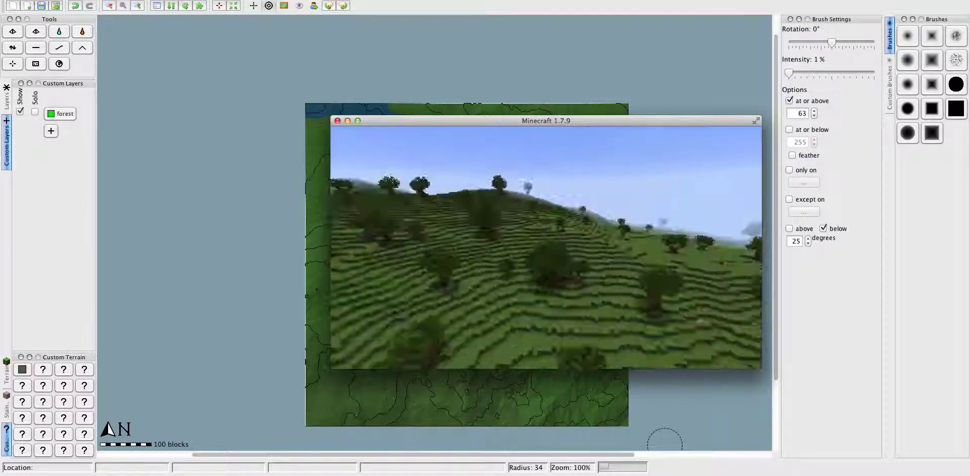
{"action": "key", "text": "w"}
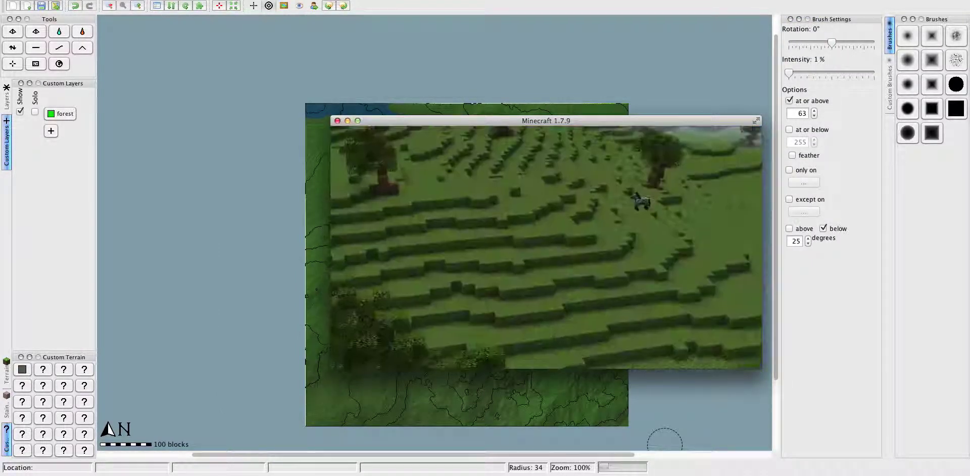
{"action": "key", "text": "w"}
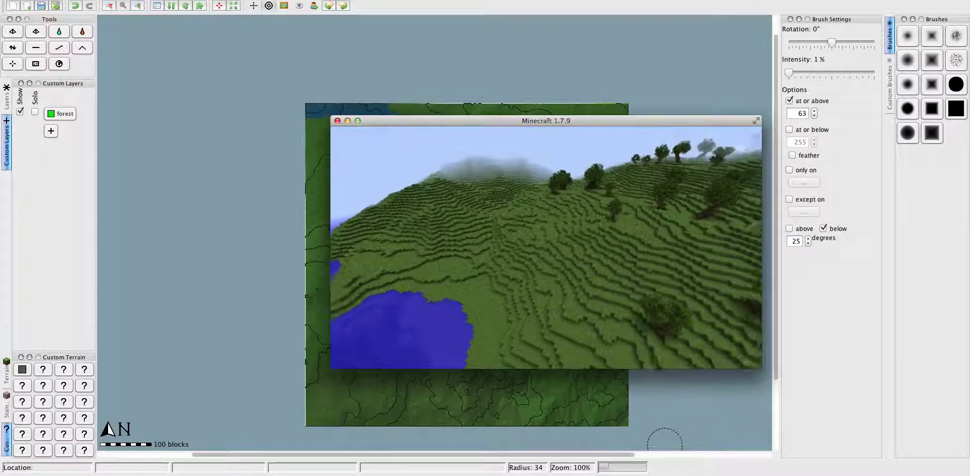
{"action": "key", "text": "w"}
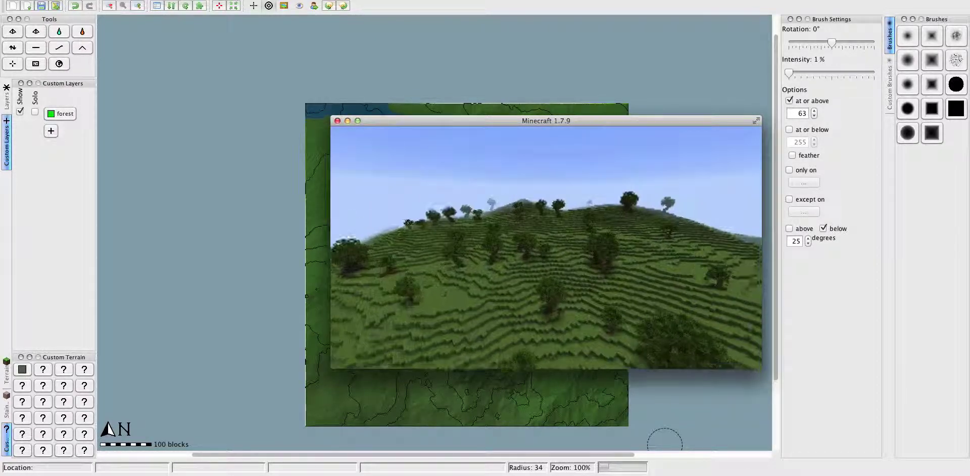
{"action": "key", "text": "w"}
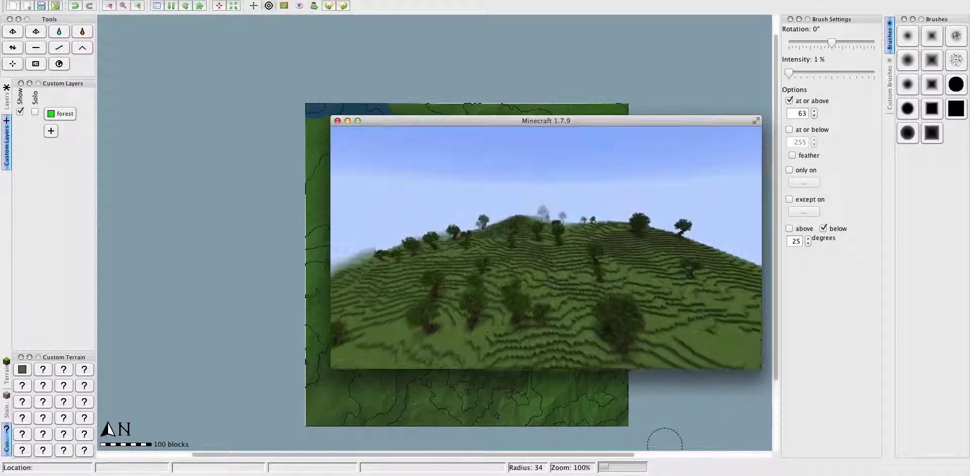
Save the running Minecraft world and quit to the title screen.
{"action": "key", "text": "Escape"}
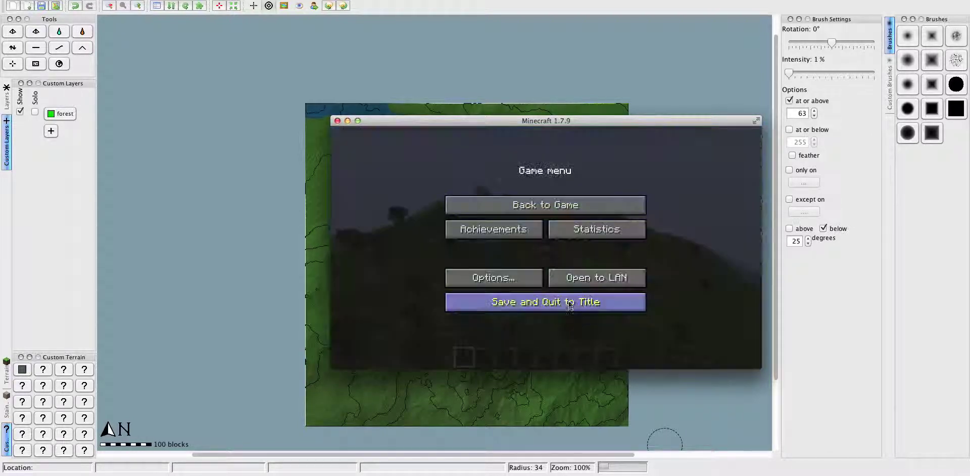
{"action": "left_click", "coordinate": [567, 302]}
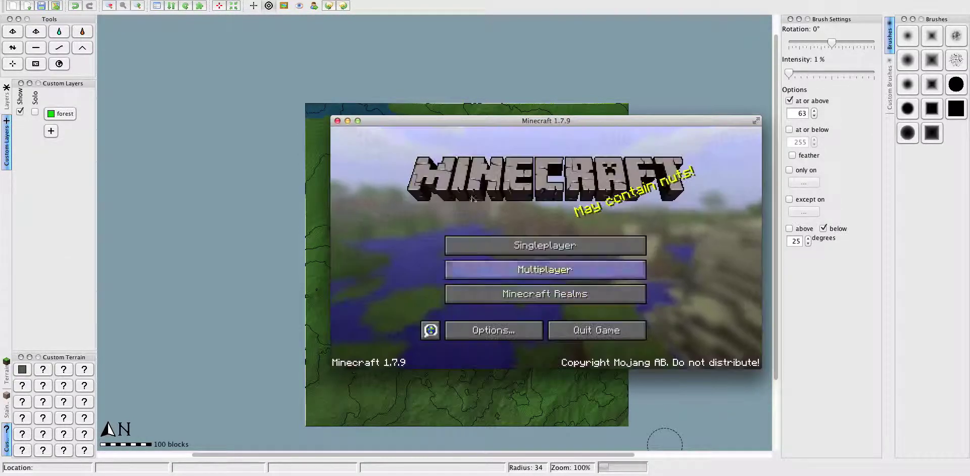
Return to WorldPainter and paint the forest layer over the land on both sides of the river at 100% intensity, brush radius about 149.
{"action": "left_click", "coordinate": [347, 122]}
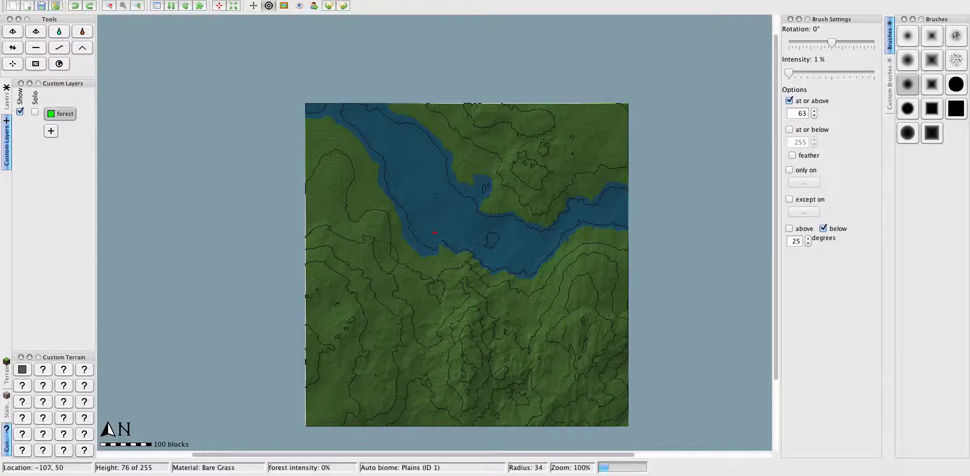
{"action": "left_click", "coordinate": [794, 73]}
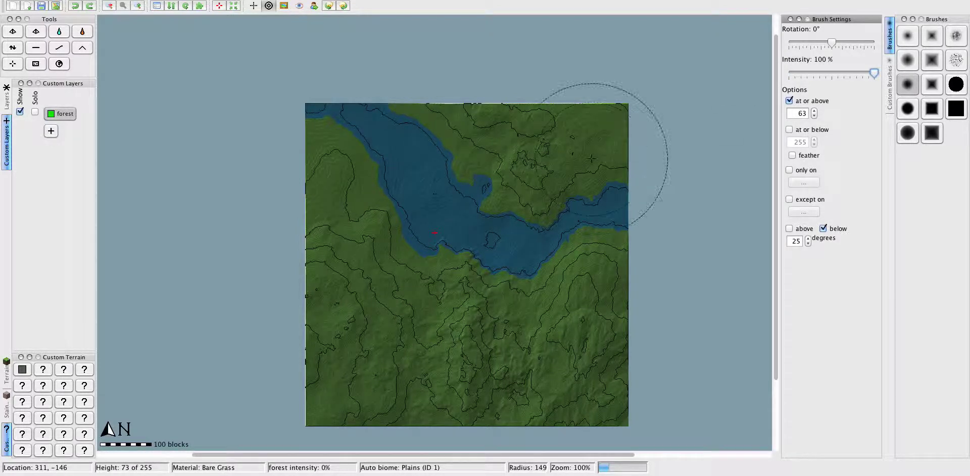
{"action": "left_click_drag", "start_coordinate": [592, 156], "coordinate": [450, 114]}
{"action": "mouse_move", "coordinate": [412, 343]}
{"action": "left_mouse_down"}
{"action": "mouse_move", "coordinate": [334, 199]}
{"action": "mouse_move", "coordinate": [343, 353]}
{"action": "mouse_move", "coordinate": [435, 389]}
{"action": "mouse_move", "coordinate": [571, 344]}
{"action": "mouse_move", "coordinate": [497, 305]}
{"action": "left_mouse_up"}
Thin out the forest layer along both riverbanks with brush radii of about 163 to 91, undoing the last removal in the southwest.
{"action": "mouse_move", "coordinate": [349, 182]}
{"action": "right_mouse_down"}
{"action": "mouse_move", "coordinate": [327, 149]}
{"action": "mouse_move", "coordinate": [298, 185]}
{"action": "mouse_move", "coordinate": [349, 212]}
{"action": "mouse_move", "coordinate": [361, 293]}
{"action": "mouse_move", "coordinate": [350, 306]}
{"action": "right_mouse_up"}
{"action": "mouse_move", "coordinate": [400, 245]}
{"action": "right_mouse_down"}
{"action": "mouse_move", "coordinate": [470, 162]}
{"action": "mouse_move", "coordinate": [531, 192]}
{"action": "mouse_move", "coordinate": [584, 202]}
{"action": "mouse_move", "coordinate": [589, 194]}
{"action": "right_mouse_up"}
{"action": "scroll", "coordinate": [419, 143], "scroll_direction": "down", "scroll_amount": 1}
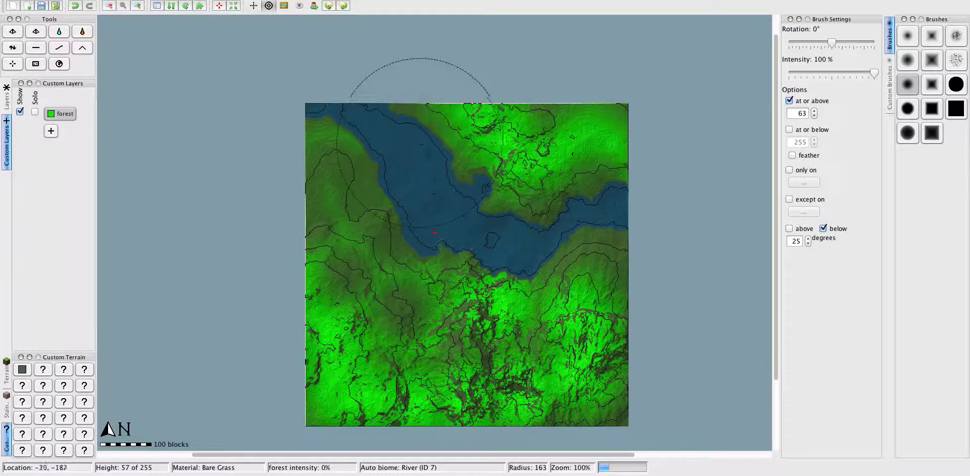
{"action": "right_click_drag", "start_coordinate": [439, 174], "coordinate": [481, 172]}
{"action": "scroll", "coordinate": [485, 203], "scroll_direction": "up", "scroll_amount": 1}
{"action": "right_click_drag", "start_coordinate": [493, 255], "coordinate": [517, 270]}
{"action": "scroll", "coordinate": [517, 271], "scroll_direction": "down", "scroll_amount": 1}
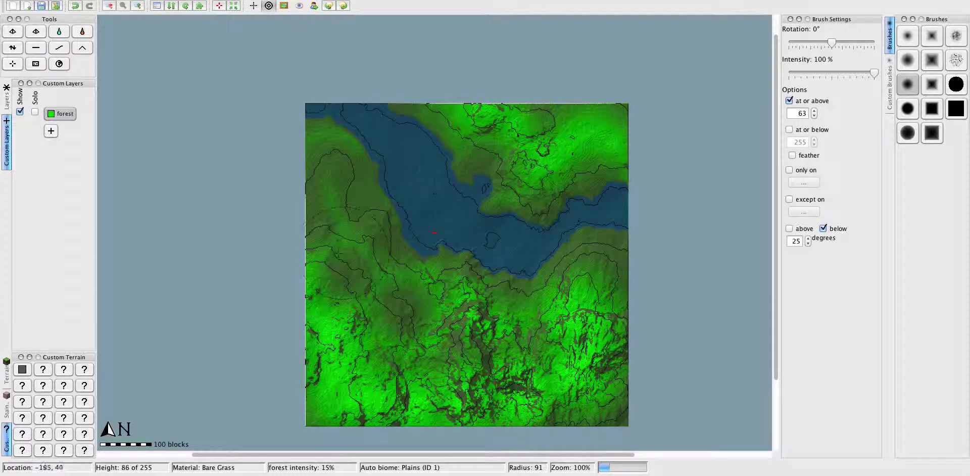
{"action": "right_click", "coordinate": [343, 330]}
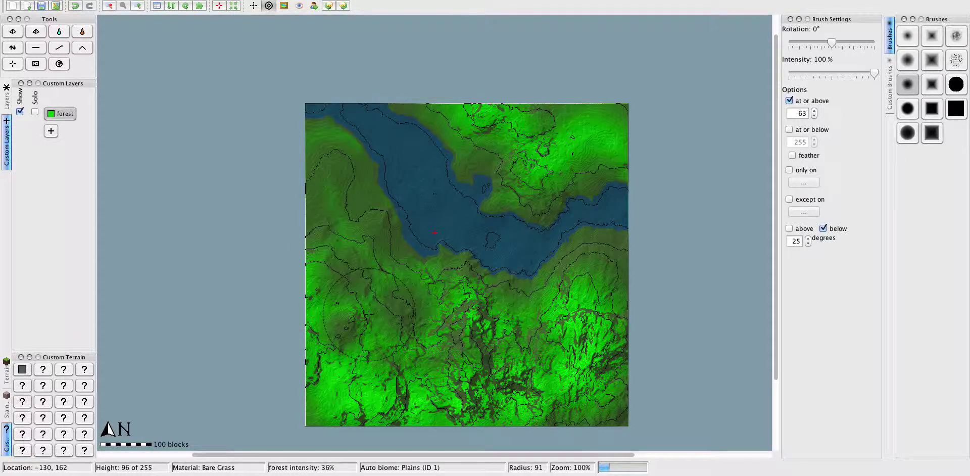
{"action": "key", "text": "ctrl+z"}
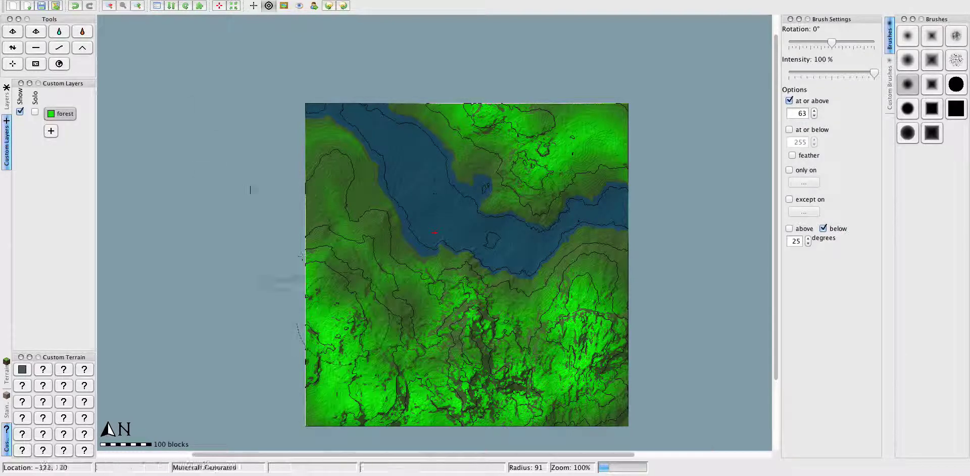
Export everything in Tutorial world again to the Minecraft saves folder, in Creative mode with cheats allowed.
{"action": "left_click", "coordinate": [56, 5]}
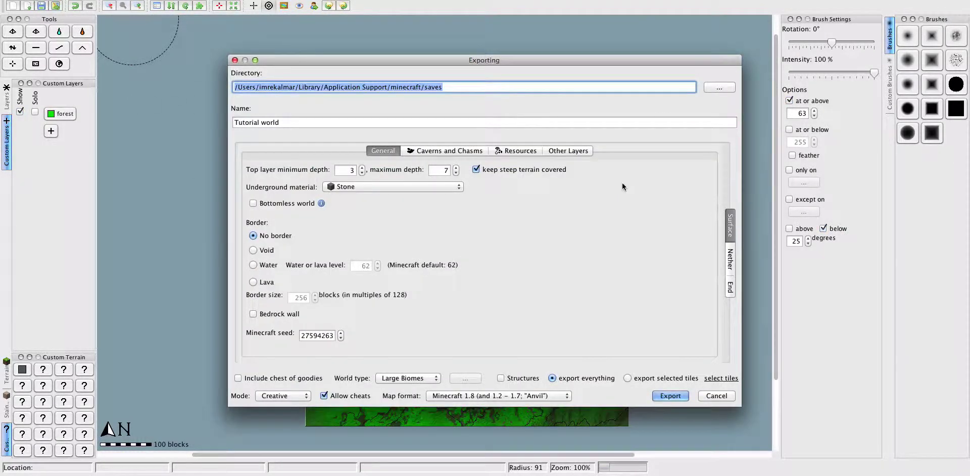
{"action": "left_click", "coordinate": [668, 396]}
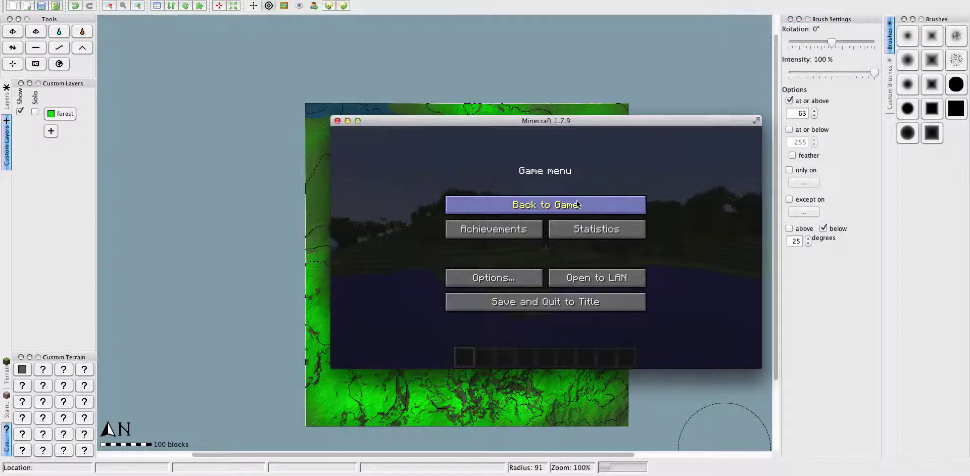
Resume the paused game in Minecraft and fly from the lake through the forest and above the hills to examine tree density.
{"action": "left_click", "coordinate": [578, 205]}
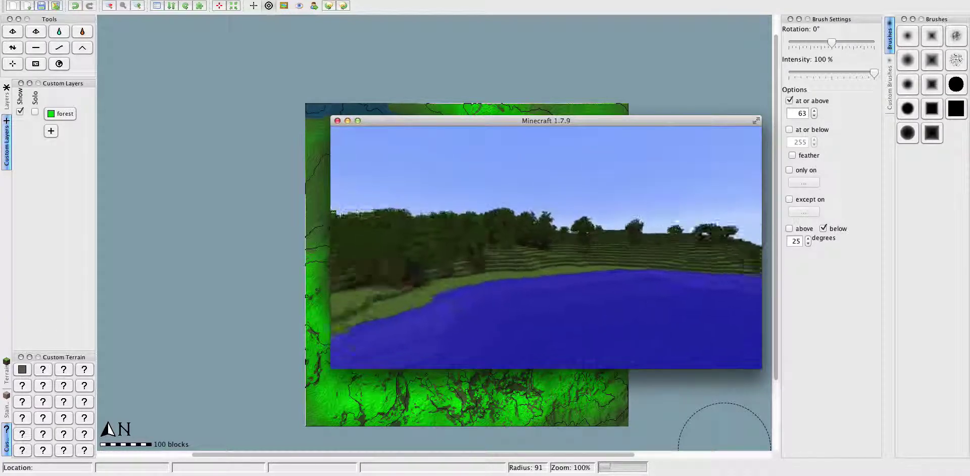
{"action": "key", "text": "w"}
{"action": "key", "text": "w"}
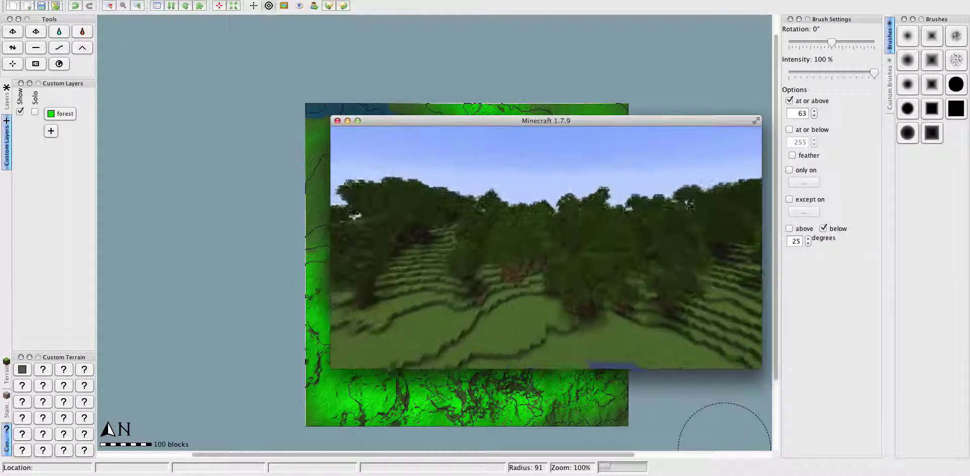
{"action": "key", "text": "w"}
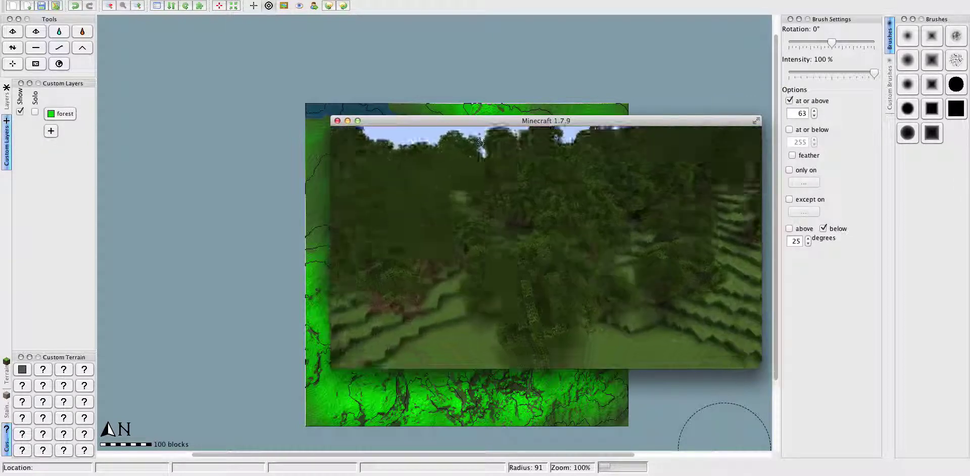
{"action": "key", "text": "w"}
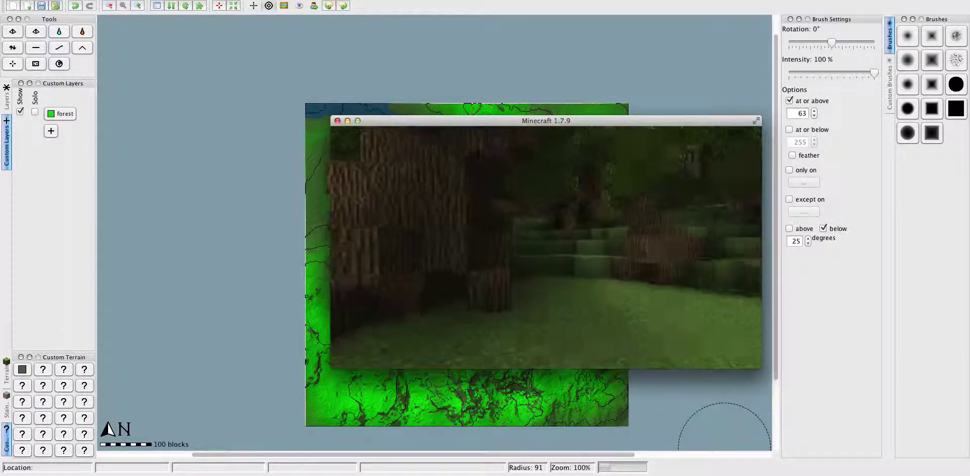
{"action": "key", "text": "w"}
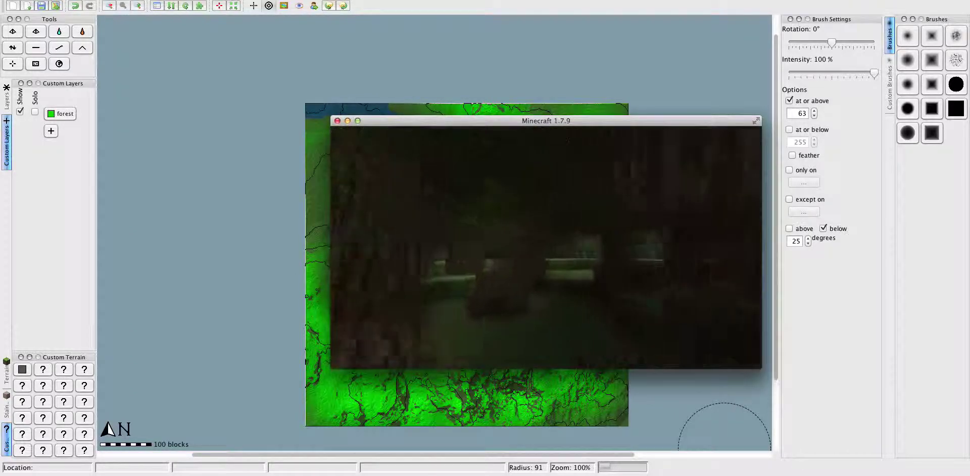
{"action": "key", "text": "w"}
{"action": "key", "text": "w"}
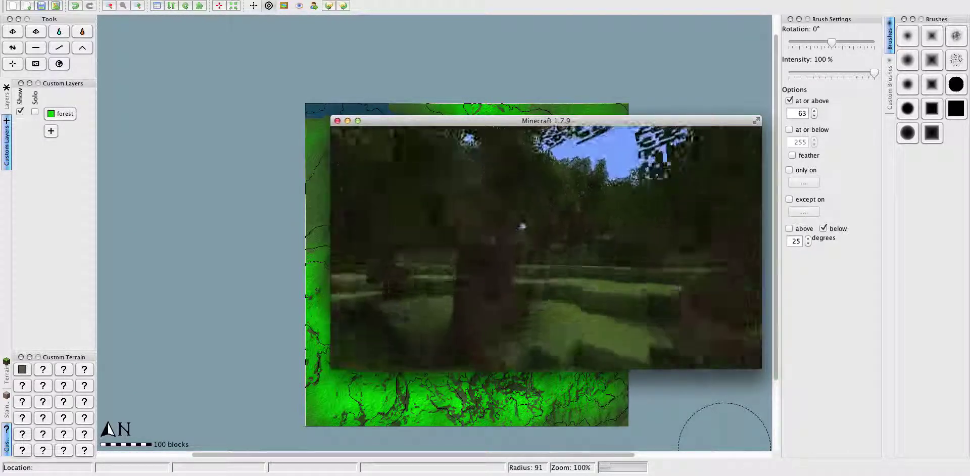
{"action": "key", "text": "w"}
{"action": "key", "text": "space"}
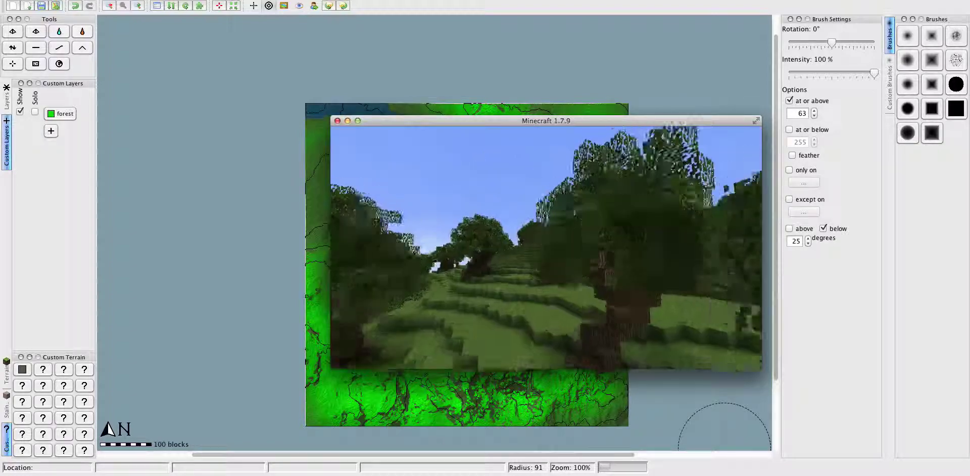
{"action": "key", "text": "w"}
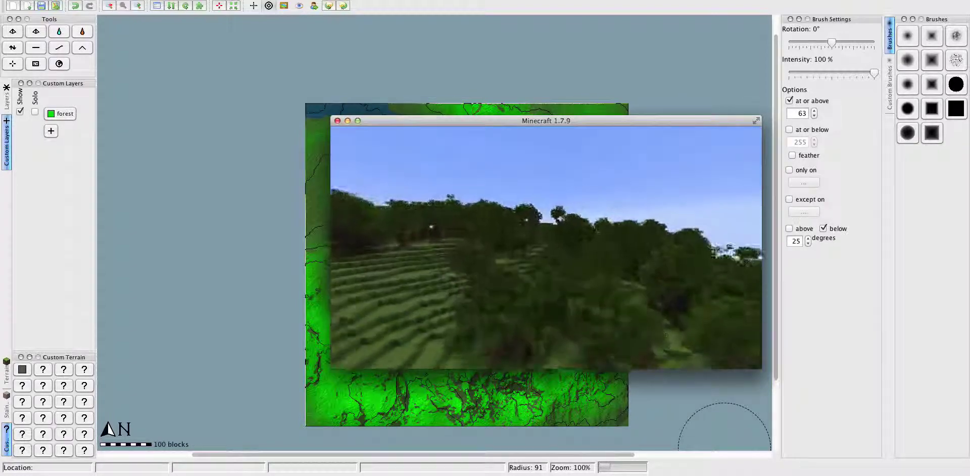
{"action": "key", "text": "w"}
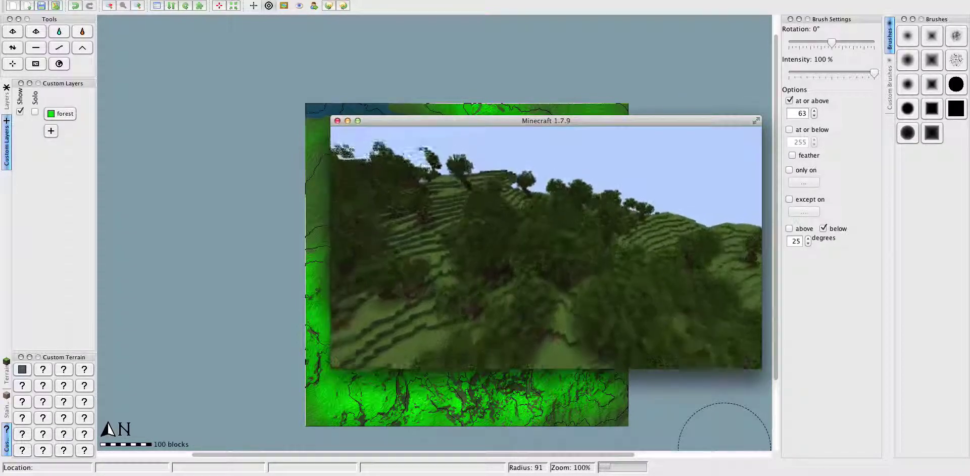
{"action": "key", "text": "w"}
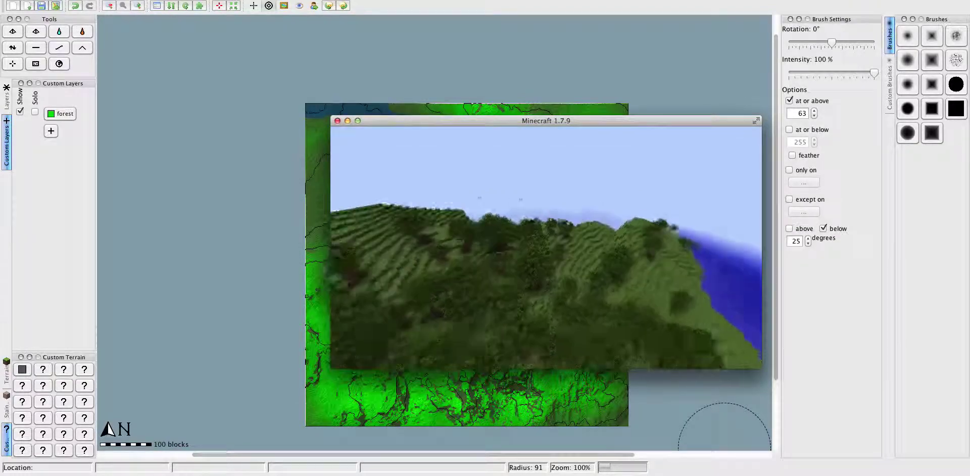
{"action": "key", "text": "w"}
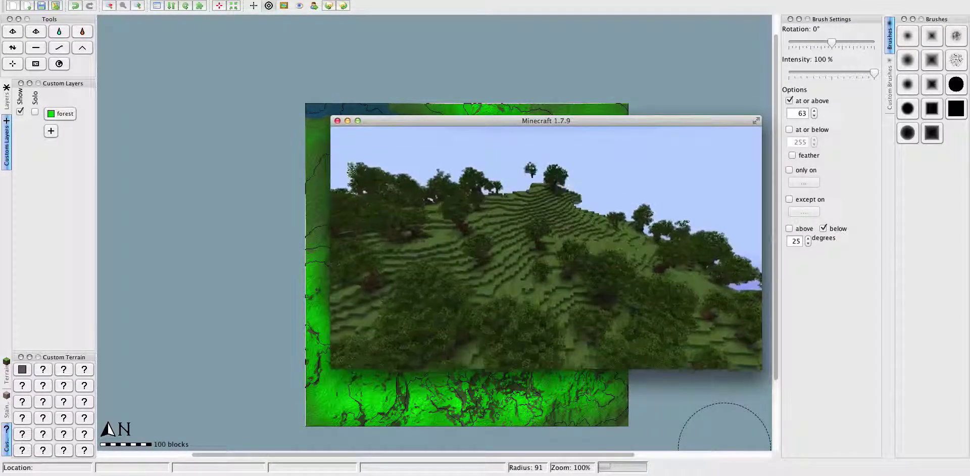
{"action": "key", "text": "F1"}
{"action": "key", "text": "F3"}
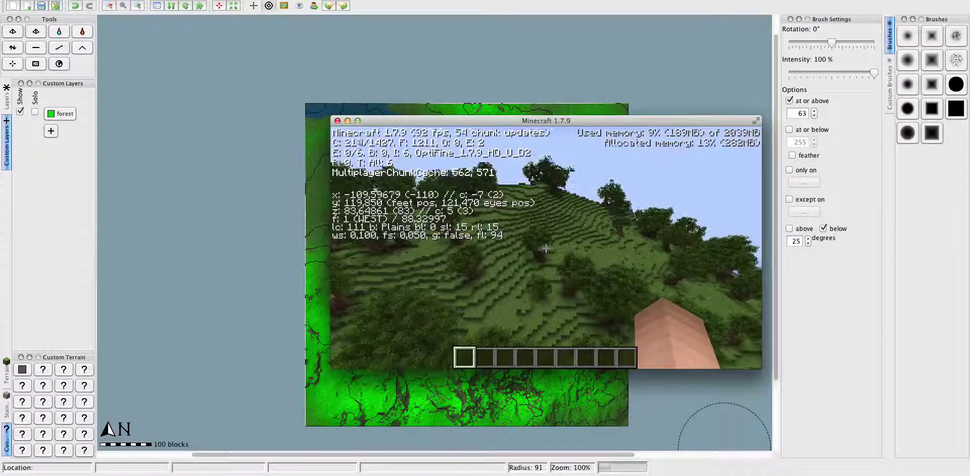
{"action": "key", "text": "F3"}
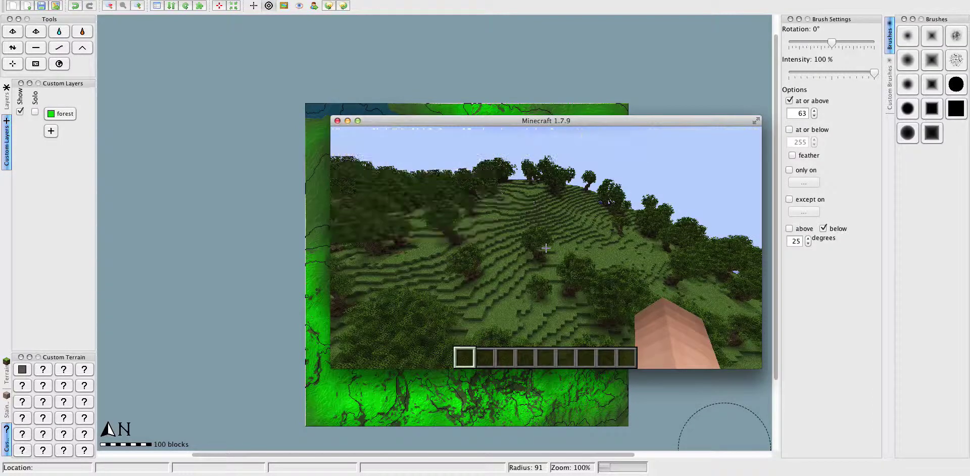
{"action": "key", "text": "F1"}
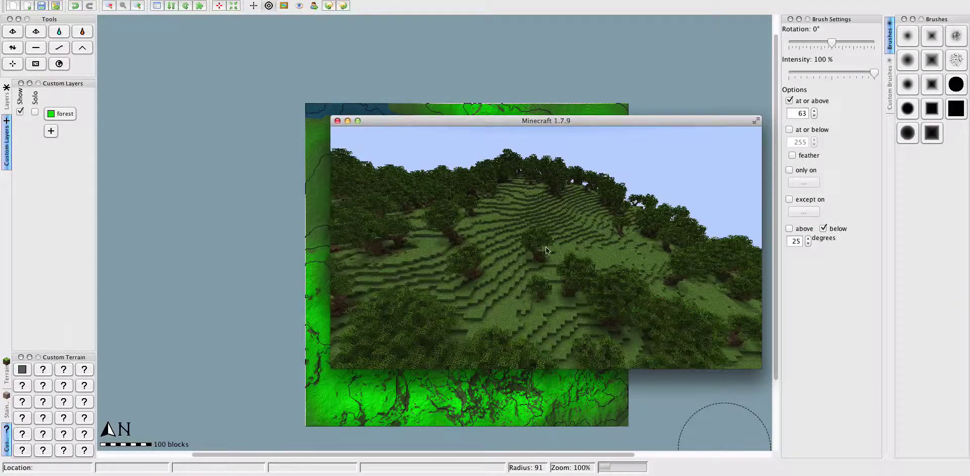
{"action": "key", "text": "e"}
{"action": "key", "text": "e"}
Fly over the densely wooded hills and descend among the trunks to examine the forest at ground level.
{"action": "key", "text": "w"}
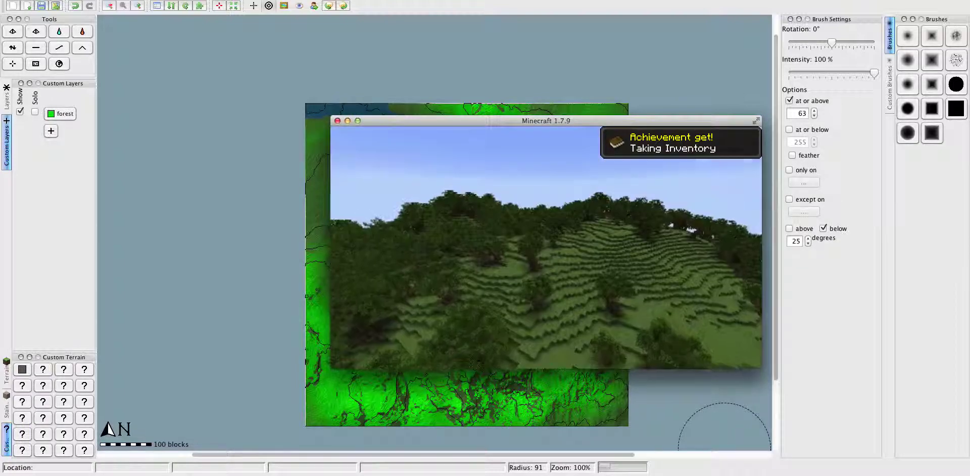
{"action": "key", "text": "w"}
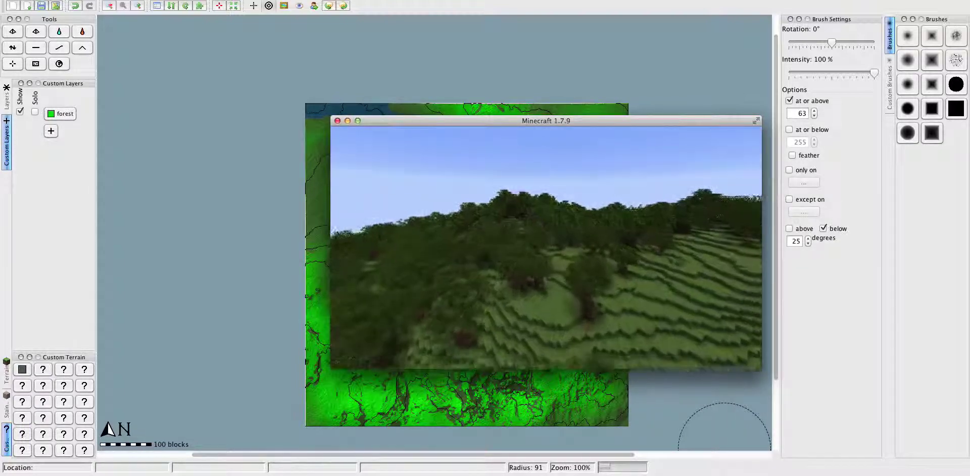
{"action": "key", "text": "w"}
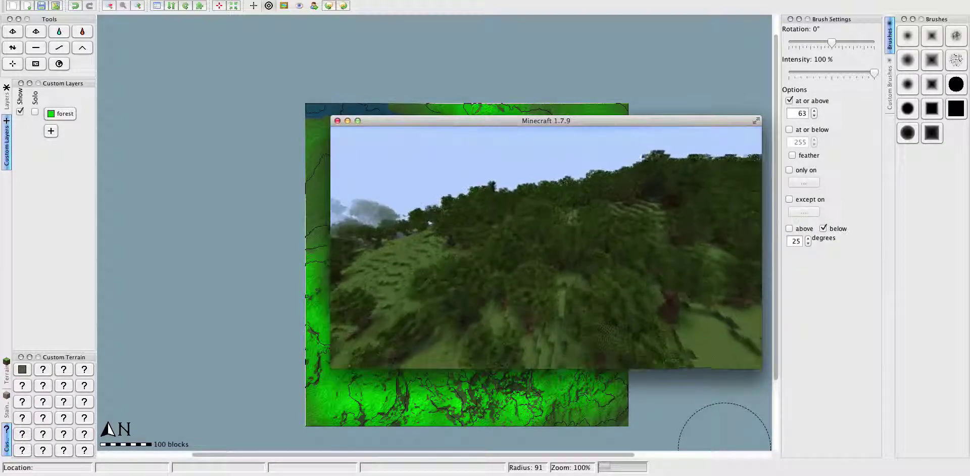
{"action": "key", "text": "w"}
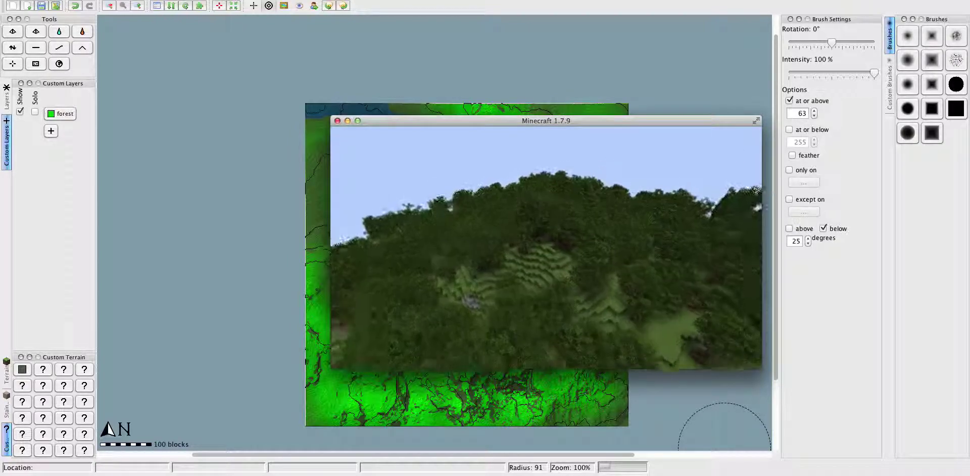
{"action": "key", "text": "w"}
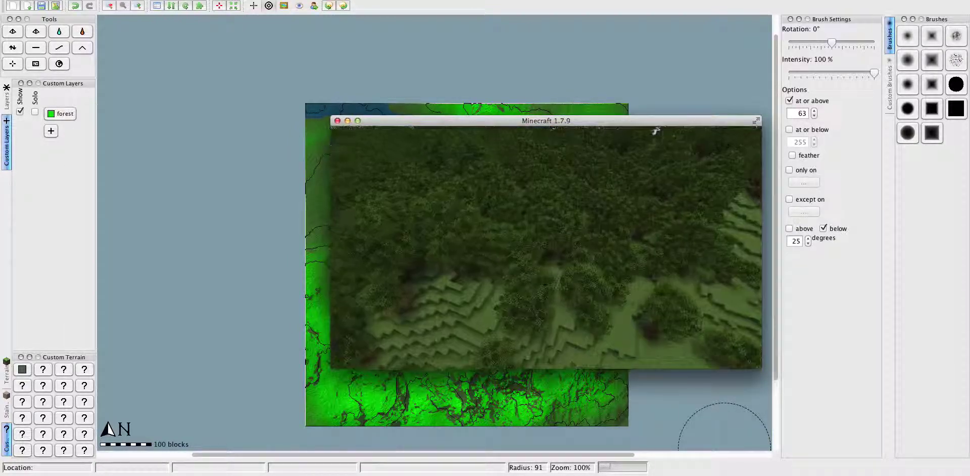
{"action": "key", "text": "w"}
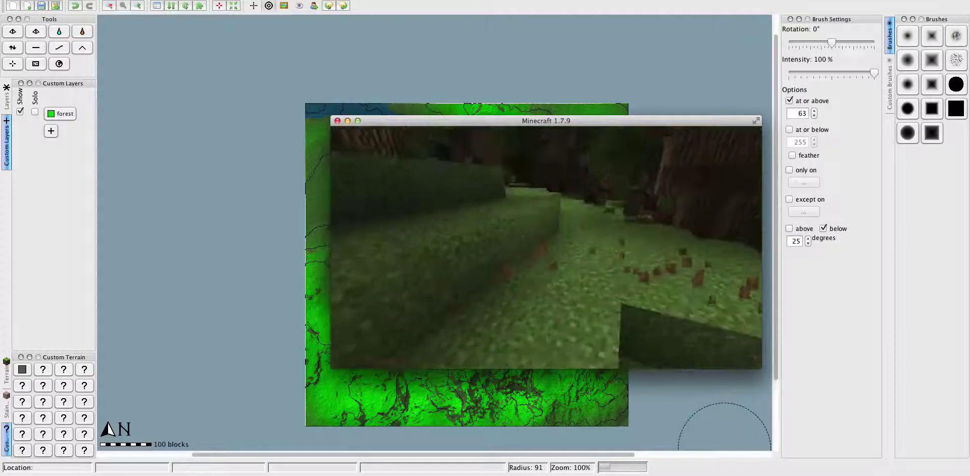
{"action": "key", "text": "w"}
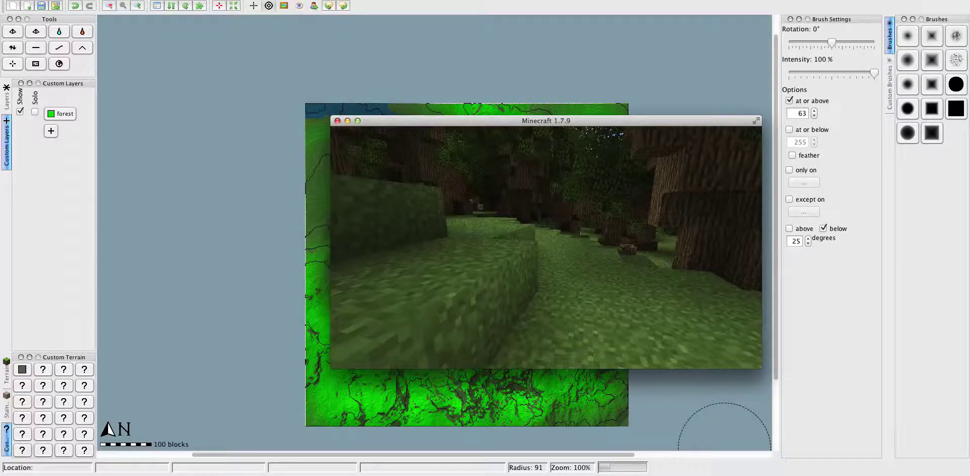
{"action": "key", "text": "w"}
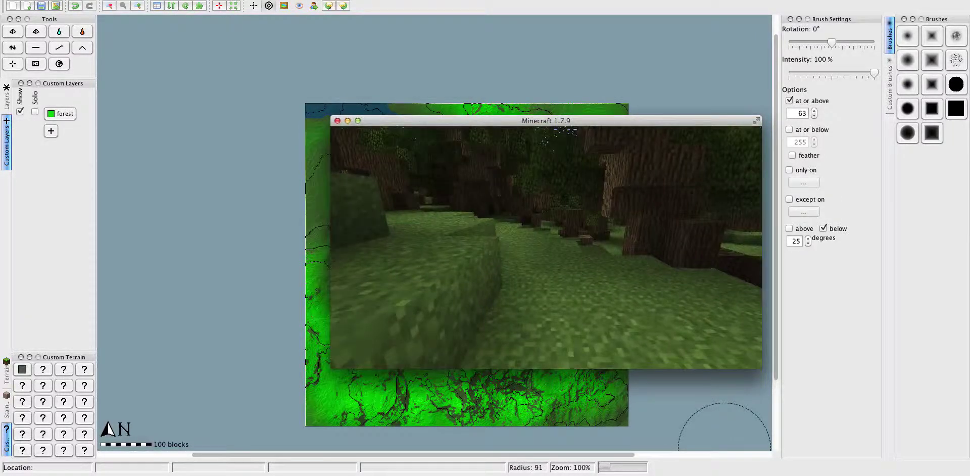
{"action": "key", "text": "w"}
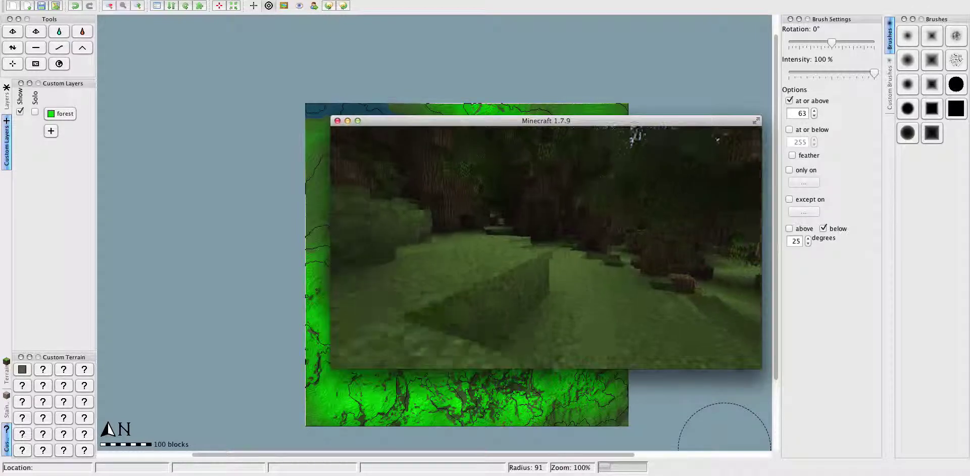
{"action": "key", "text": "w"}
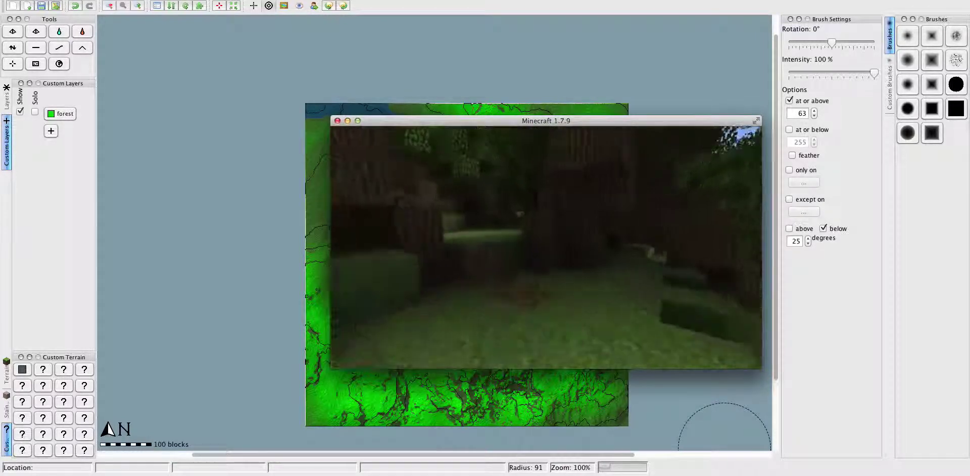
{"action": "key", "text": "w"}
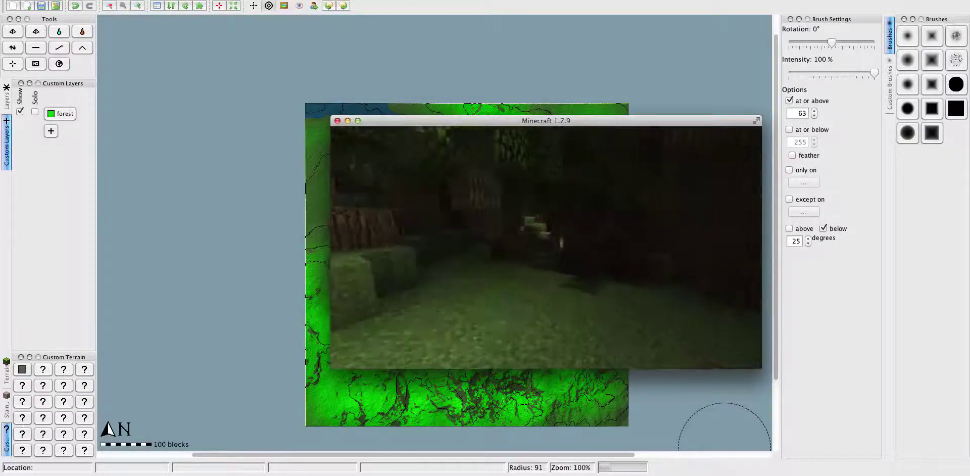
{"action": "key", "text": "w"}
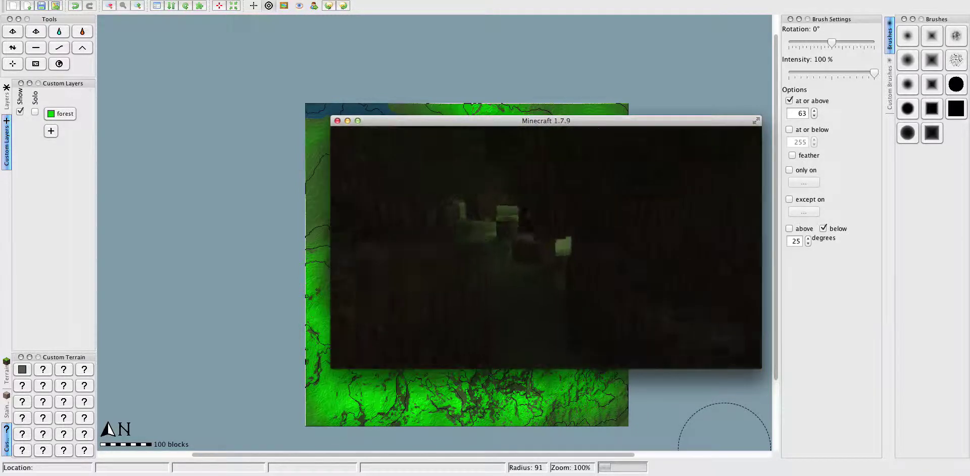
{"action": "key", "text": "w"}
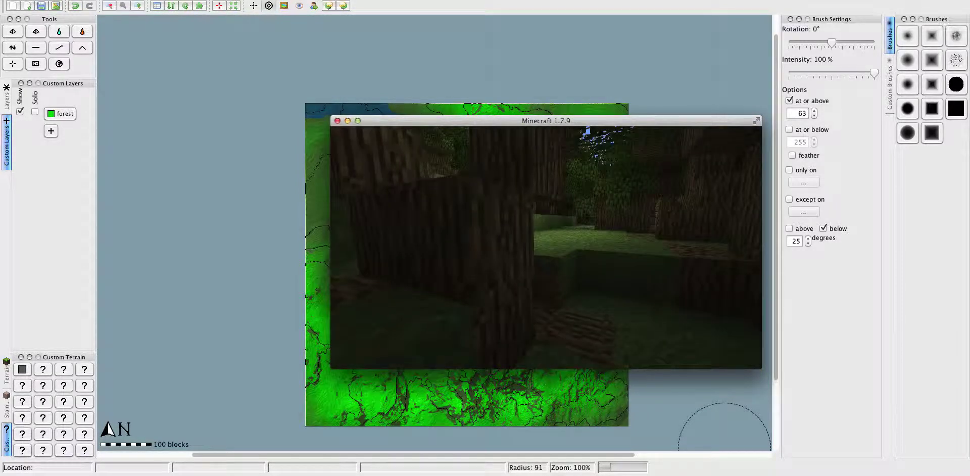
Finish examining the forest floor, save and quit the Minecraft world to the title screen, and switch back to WorldPainter.
{"action": "key", "text": "w"}
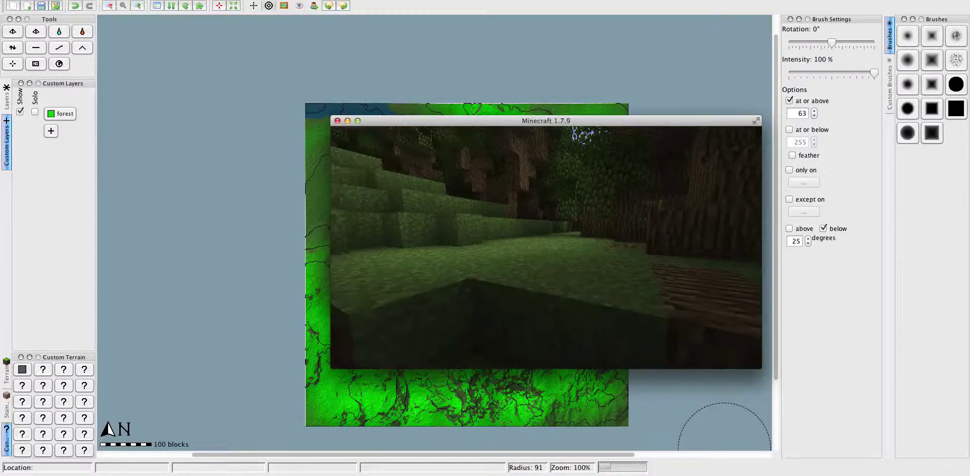
{"action": "key", "text": "d"}
{"action": "key", "text": "Escape"}
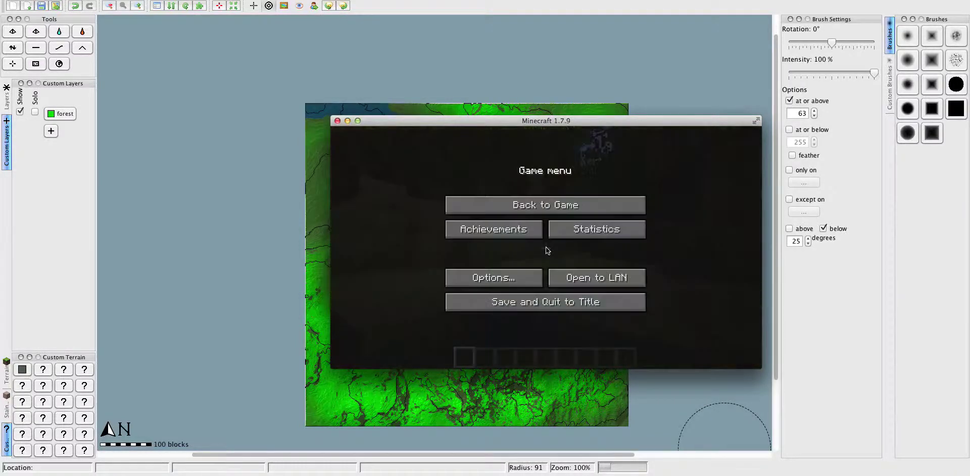
{"action": "left_click", "coordinate": [564, 302]}
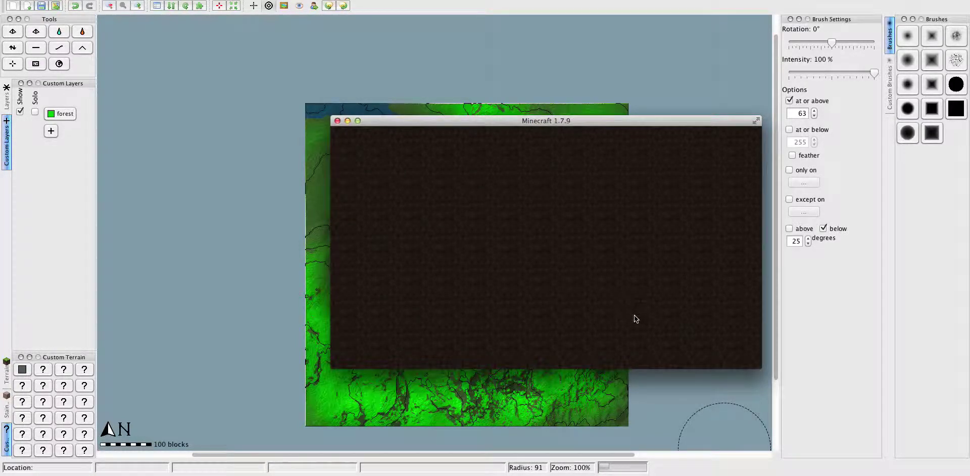
{"action": "left_click", "coordinate": [228, 244]}
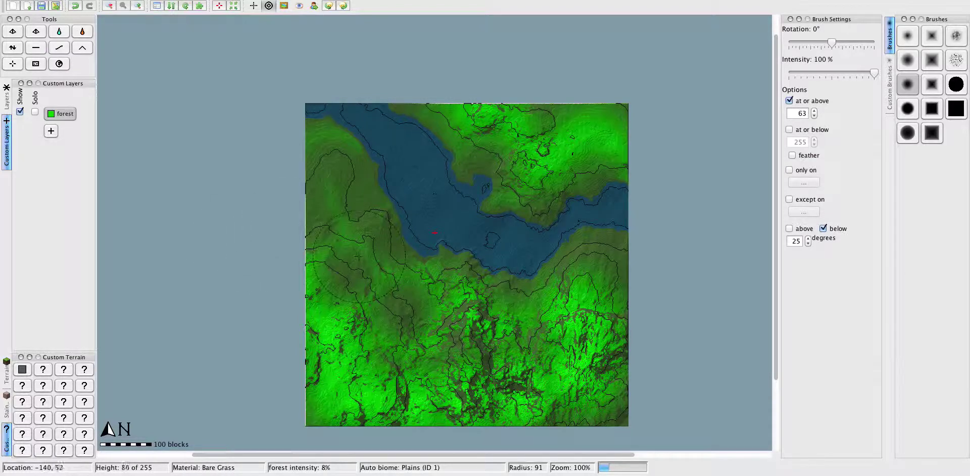
Erase all remaining forest layer from the map on both sides of the river with a brush radius of 192.
{"action": "scroll", "coordinate": [358, 257], "scroll_direction": "down", "scroll_amount": 15}
{"action": "right_click_drag", "start_coordinate": [378, 230], "coordinate": [394, 252]}
{"action": "scroll", "coordinate": [394, 252], "scroll_direction": "down", "scroll_amount": 9}
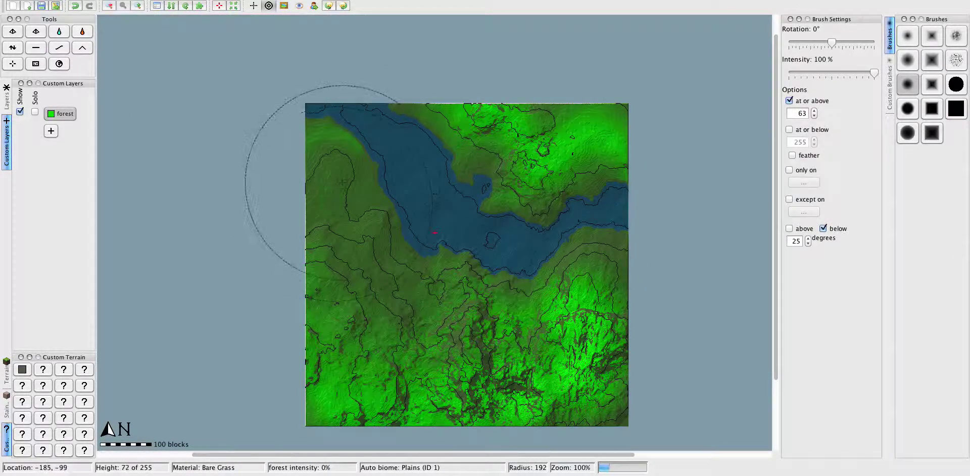
{"action": "right_click_drag", "start_coordinate": [379, 254], "coordinate": [309, 255]}
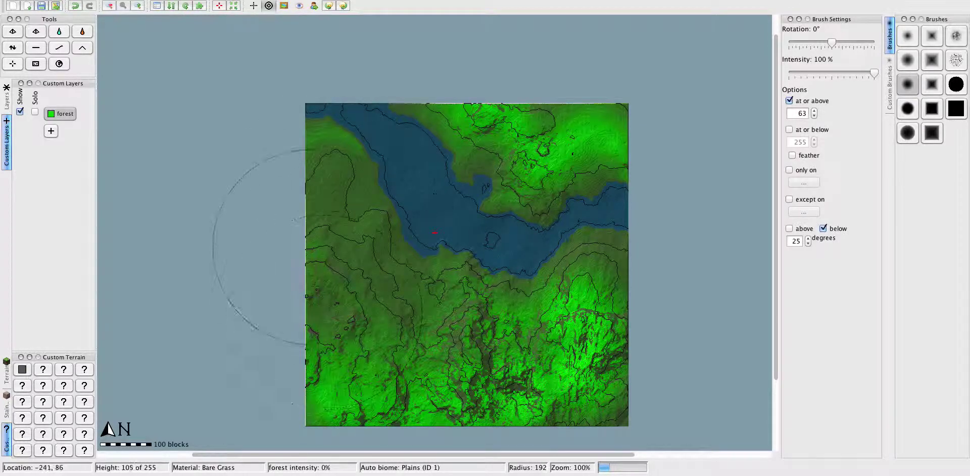
{"action": "key", "text": "super+z"}
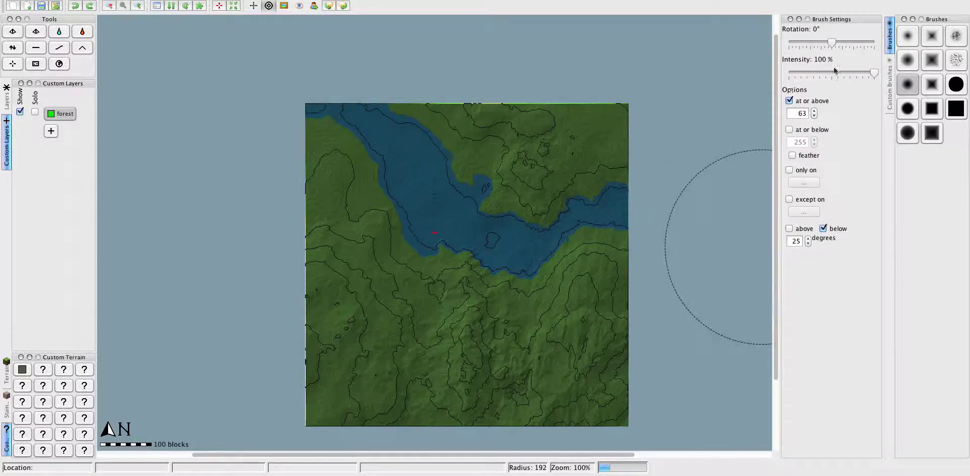
Try painting the forest layer north of the river at low brush intensities, starting with 8 %, and undo the strokes.
{"action": "left_click_drag", "start_coordinate": [836, 72], "coordinate": [829, 73]}
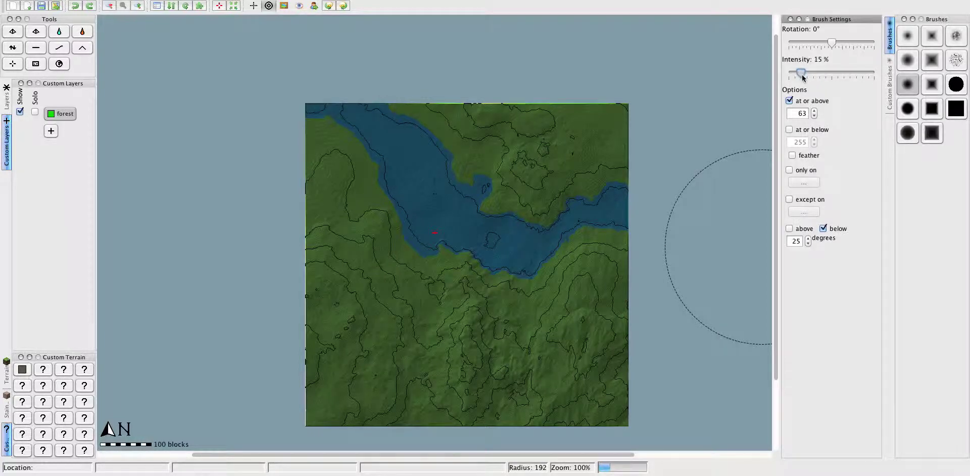
{"action": "left_click_drag", "start_coordinate": [802, 75], "coordinate": [796, 74]}
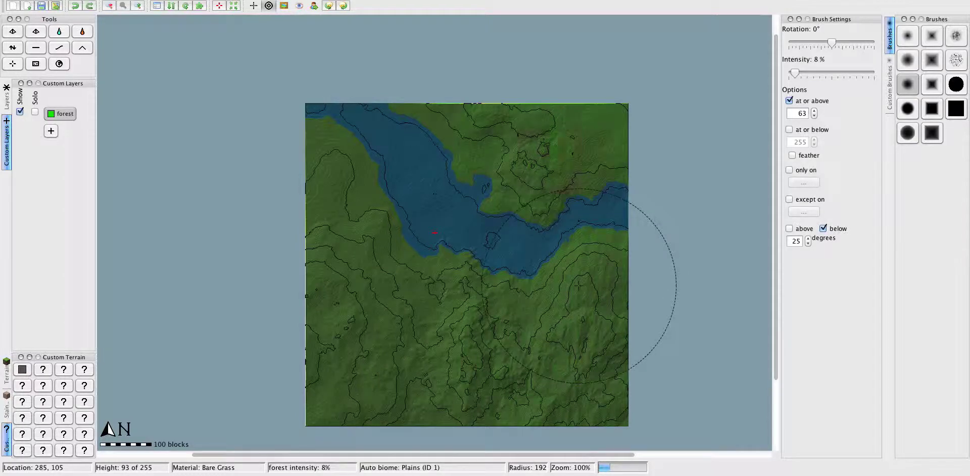
{"action": "left_click", "coordinate": [808, 73]}
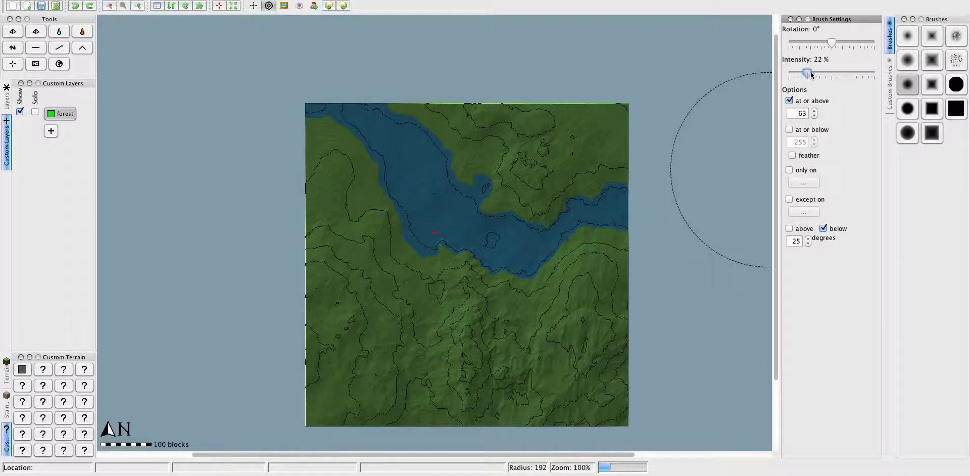
{"action": "mouse_move", "coordinate": [492, 152]}
{"action": "left_mouse_down"}
{"action": "mouse_move", "coordinate": [606, 154]}
{"action": "mouse_move", "coordinate": [596, 159]}
{"action": "left_mouse_up"}
{"action": "key", "text": "ctrl+z"}
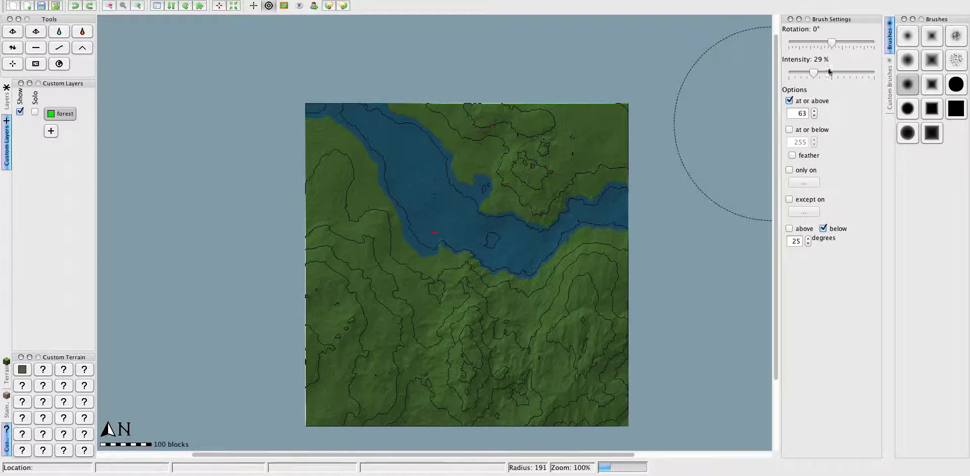
Paint the forest at 29 % intensity with a brush radius of 191 on both sides of the river, thinning the banks with radius 97.
{"action": "left_click", "coordinate": [827, 72]}
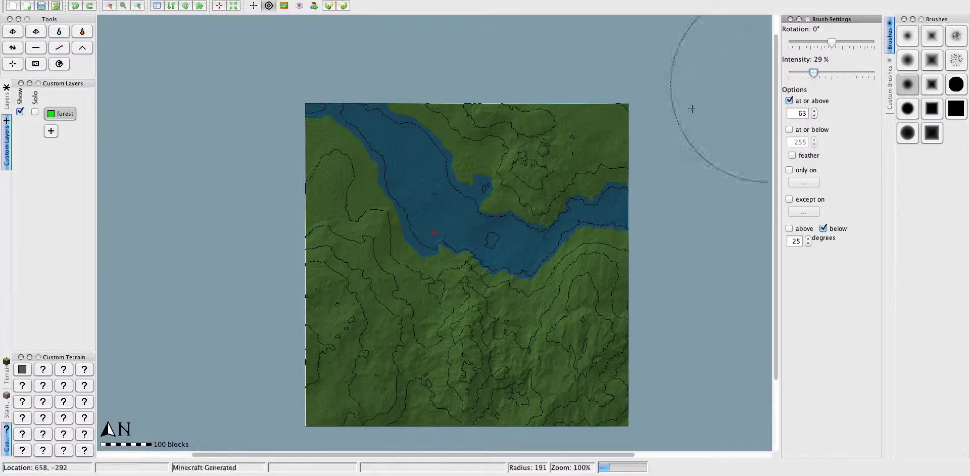
{"action": "left_click_drag", "start_coordinate": [553, 141], "coordinate": [474, 118]}
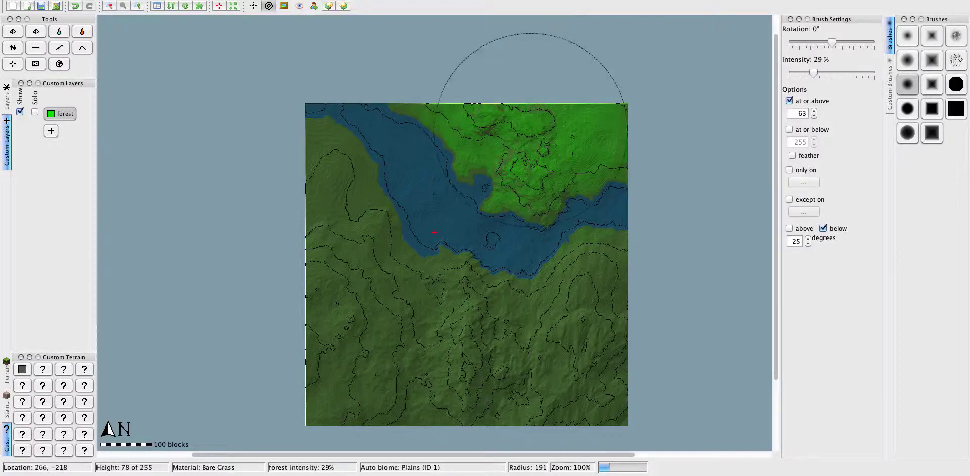
{"action": "mouse_move", "coordinate": [357, 281]}
{"action": "left_mouse_down"}
{"action": "mouse_move", "coordinate": [314, 184]}
{"action": "mouse_move", "coordinate": [330, 366]}
{"action": "mouse_move", "coordinate": [416, 404]}
{"action": "left_mouse_up"}
{"action": "mouse_move", "coordinate": [555, 369]}
{"action": "left_mouse_down"}
{"action": "mouse_move", "coordinate": [576, 369]}
{"action": "mouse_move", "coordinate": [610, 410]}
{"action": "left_mouse_up"}
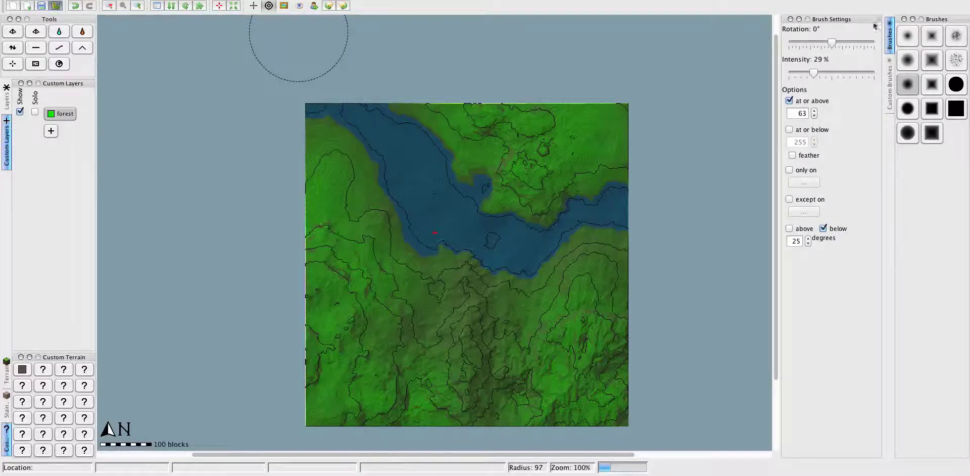
Export everything in Tutorial world to the Minecraft saves folder in Creative mode with cheats allowed and Large Biomes as world type.
{"action": "key", "text": "super+e"}
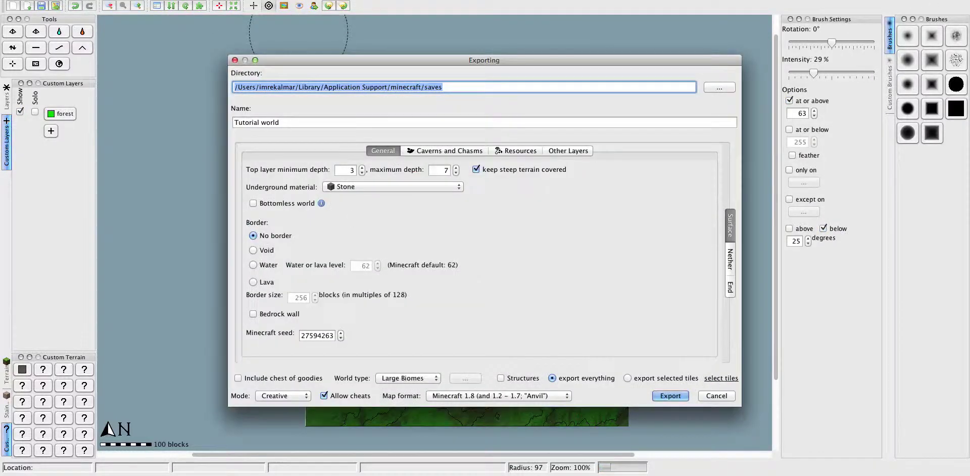
{"action": "left_click", "coordinate": [666, 396]}
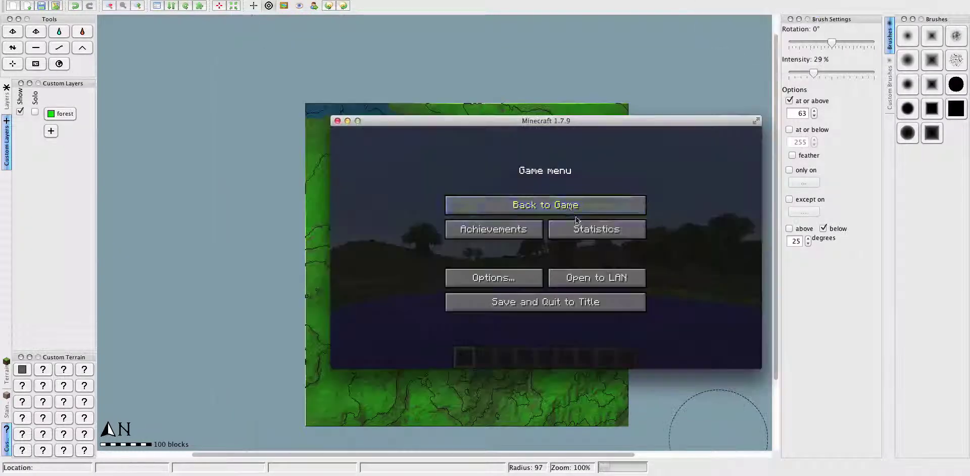
Resume the game in Minecraft and fly from the lake over the hills to examine the forest density from above.
{"action": "key", "text": "Escape"}
{"action": "key", "text": "w"}
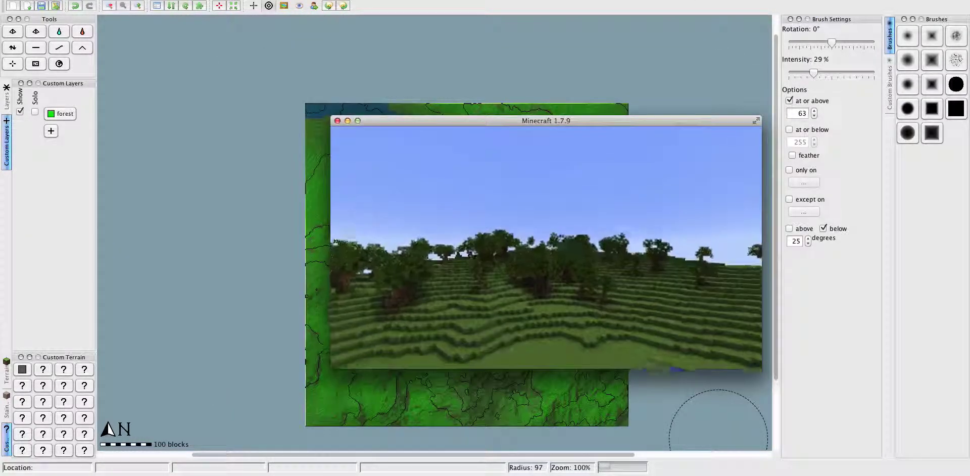
{"action": "key", "text": "w"}
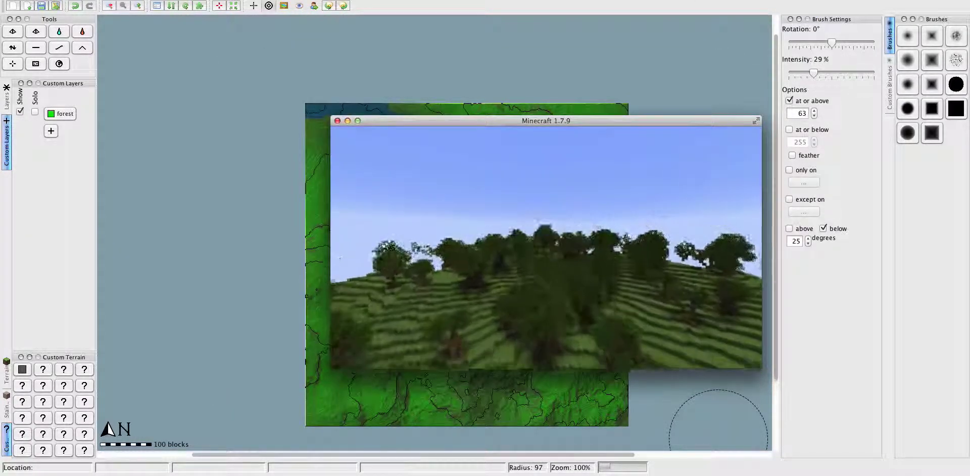
{"action": "key", "text": "w"}
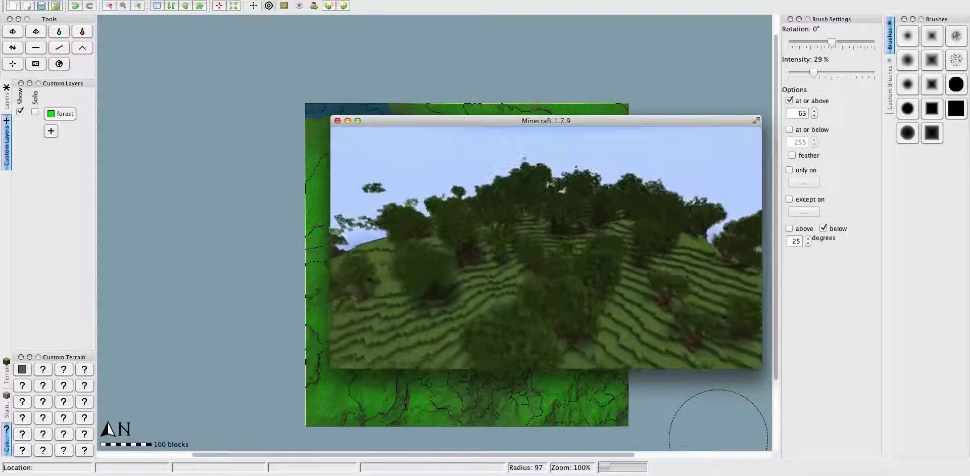
{"action": "key", "text": "w"}
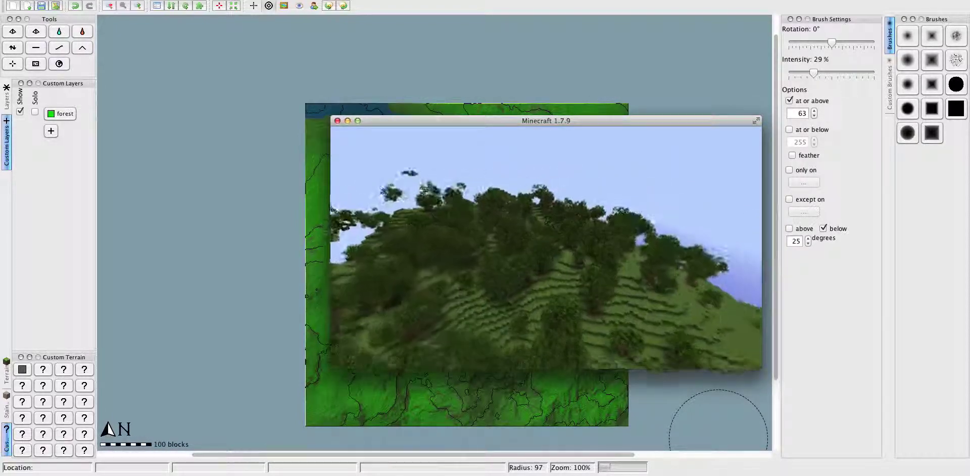
{"action": "key", "text": "w"}
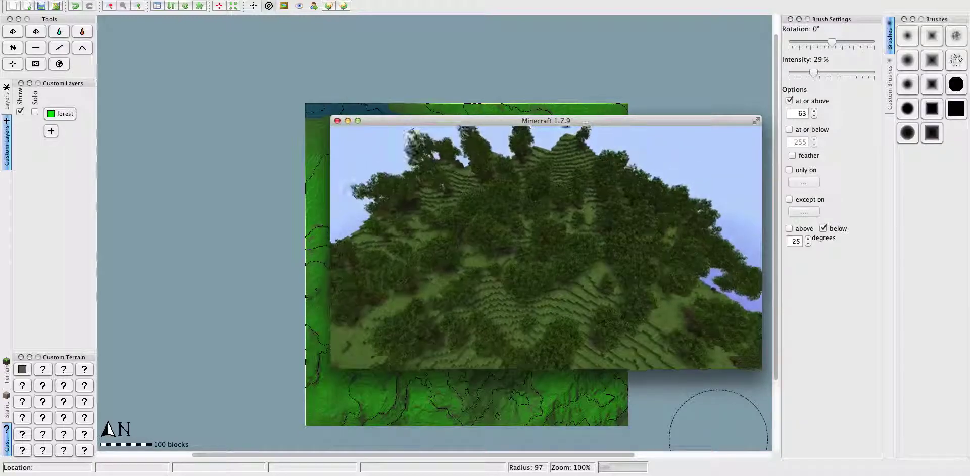
{"action": "key", "text": "w"}
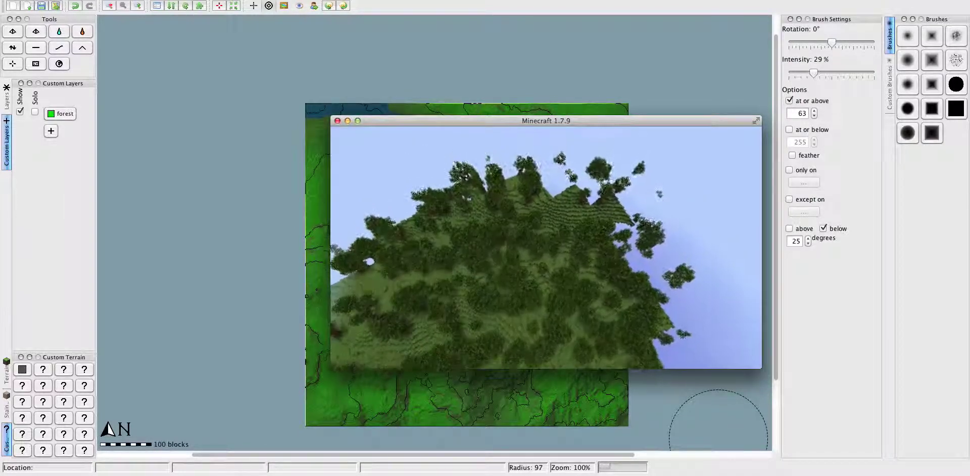
{"action": "key", "text": "w"}
{"action": "key", "text": "w"}
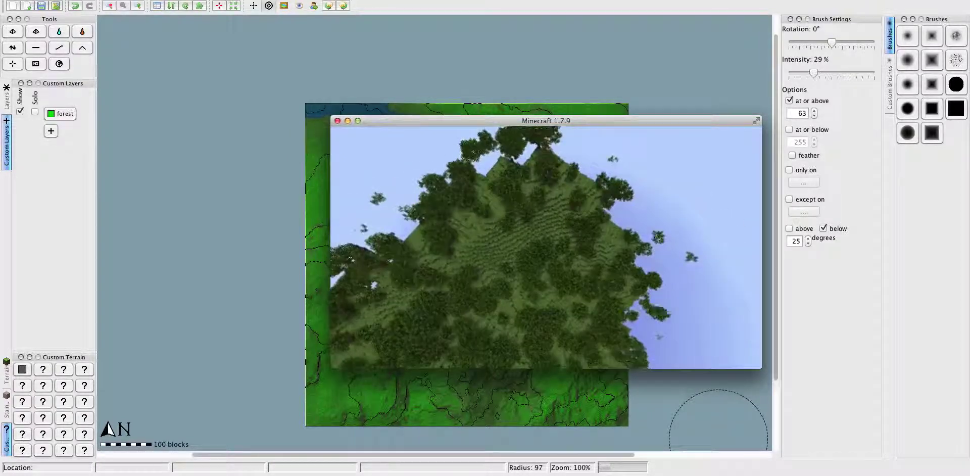
{"action": "key", "text": "w"}
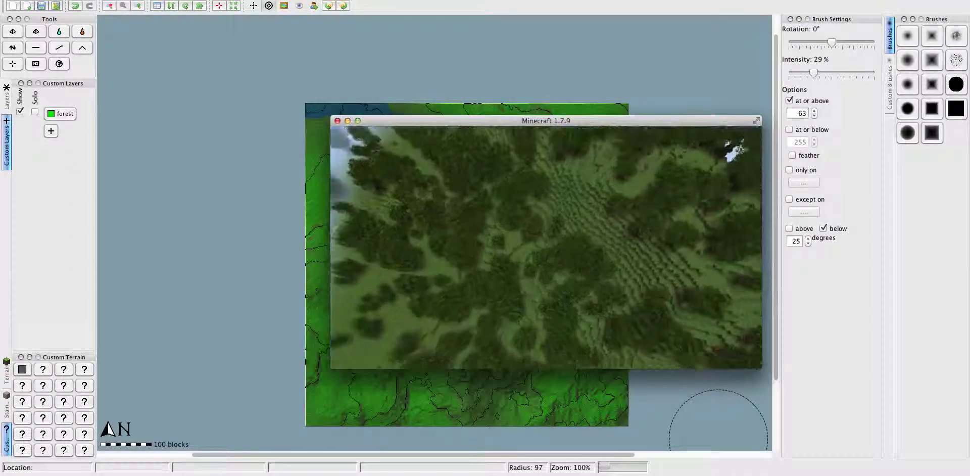
Descend among the trees to examine the forest at ground level, and fly back over the canopy and terraced slopes.
{"action": "key", "text": "w"}
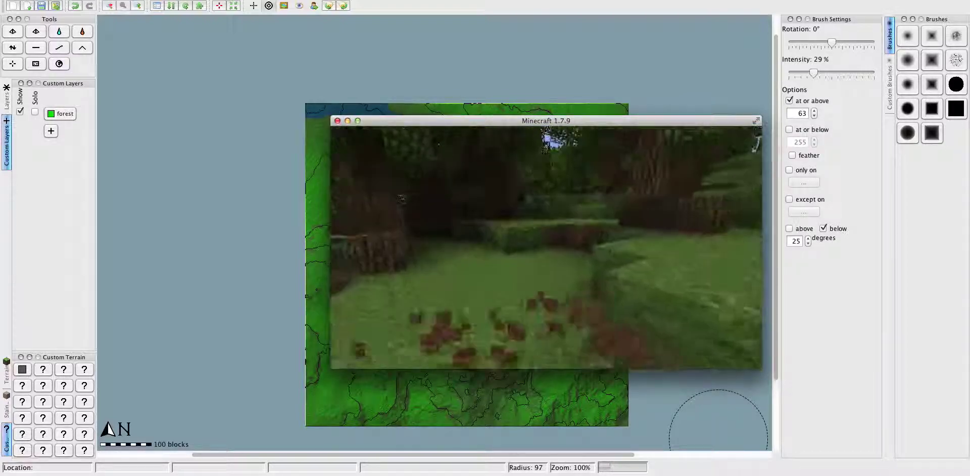
{"action": "key", "text": "w"}
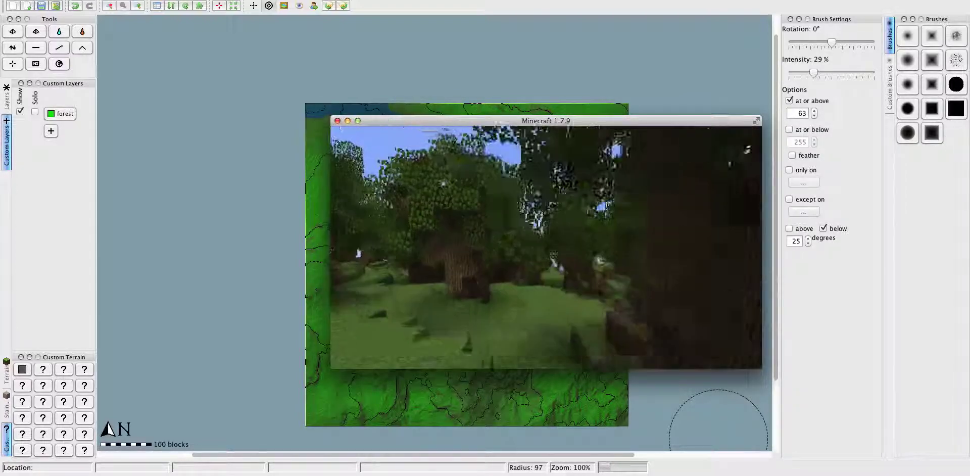
{"action": "key", "text": "space"}
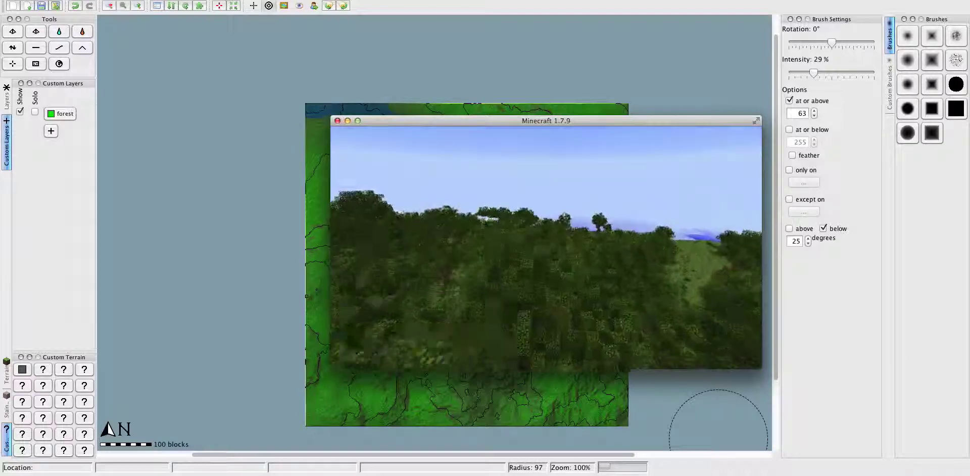
{"action": "key", "text": "w"}
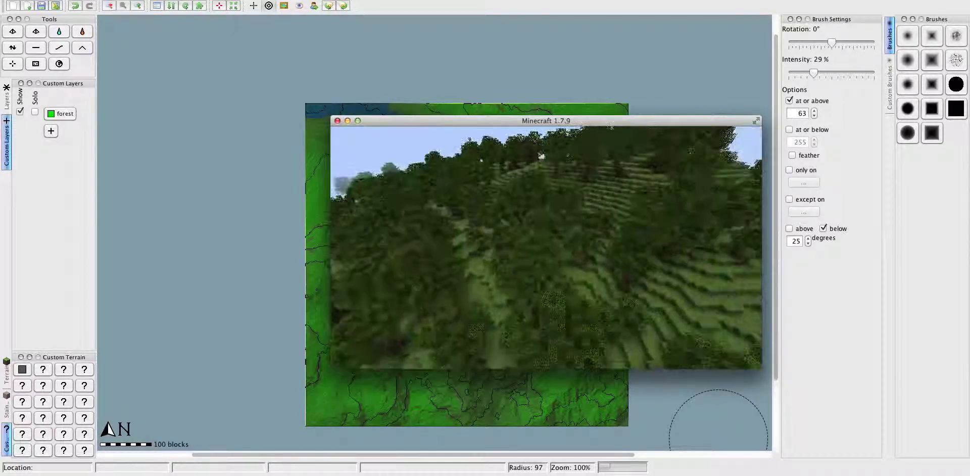
{"action": "key", "text": "w"}
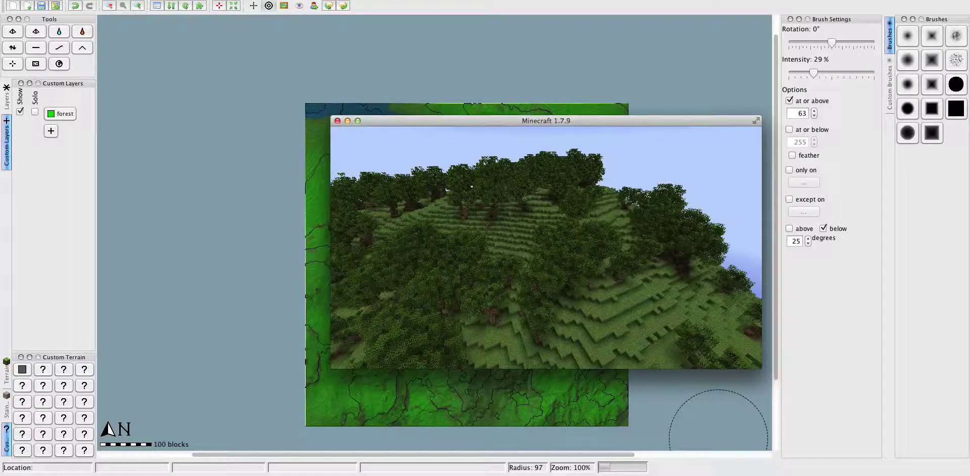
{"action": "key", "text": "w"}
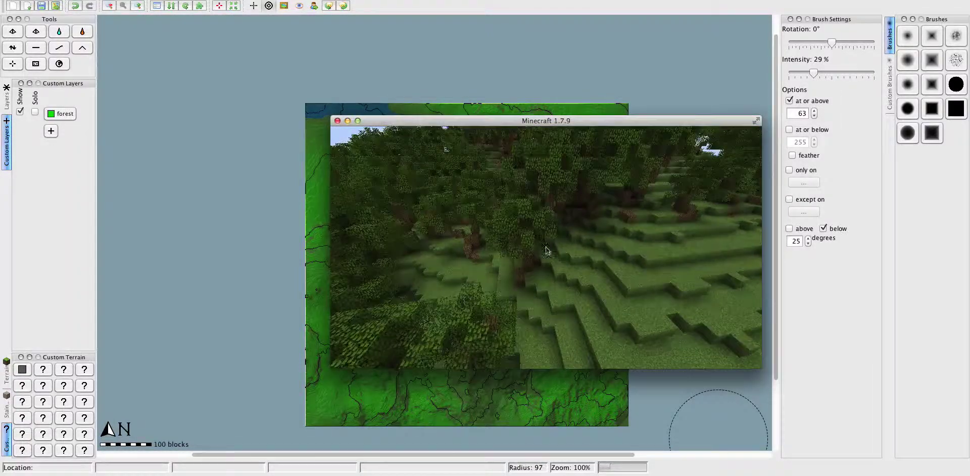
Save and quit the Minecraft world to the title screen and return to WorldPainter.
{"action": "key", "text": "Escape"}
{"action": "left_click", "coordinate": [555, 301]}
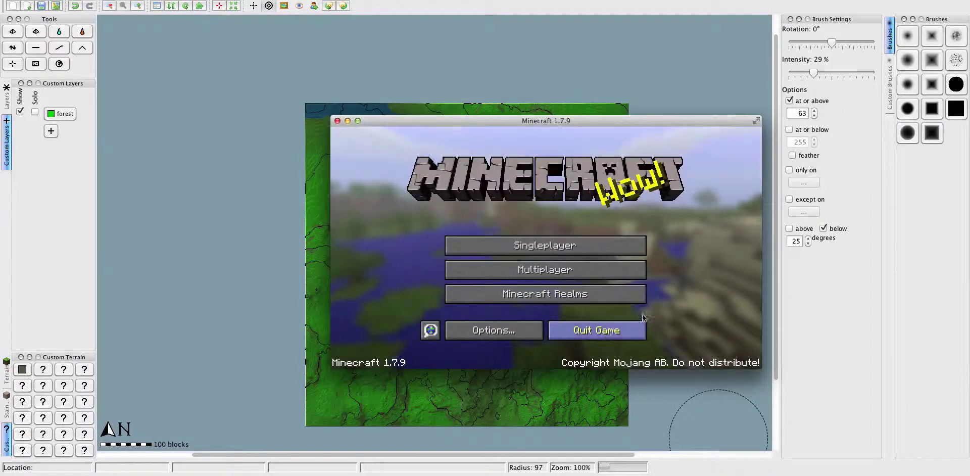
{"action": "left_click", "coordinate": [250, 251]}
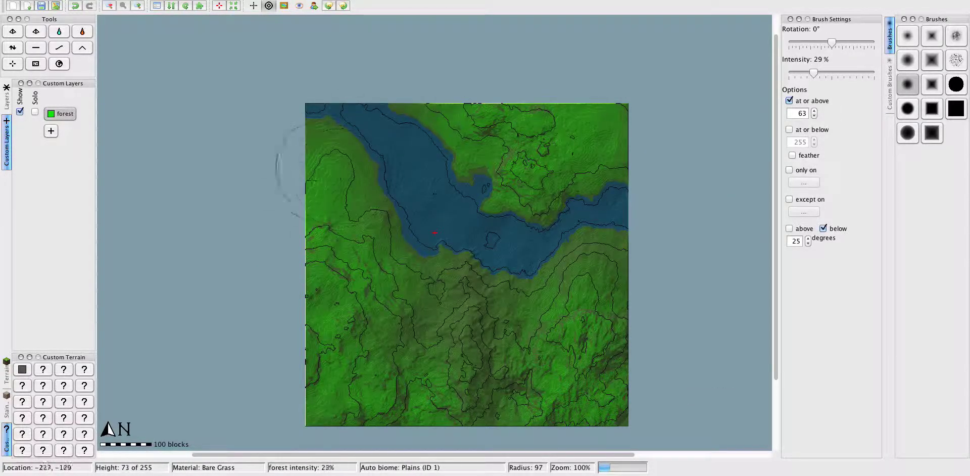
Start a new custom object layer and add all the seaweed schematics from the seaweed folder in WP tree repos.
{"action": "left_click", "coordinate": [51, 131]}
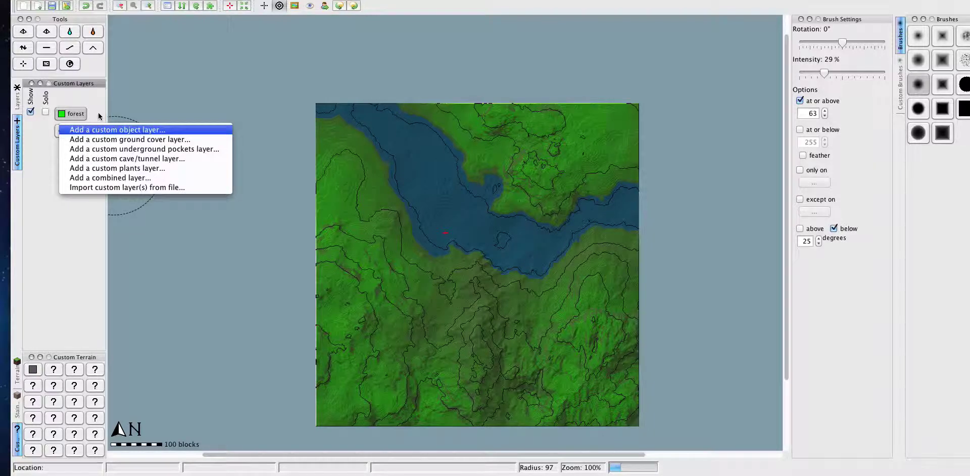
{"action": "left_click", "coordinate": [115, 130]}
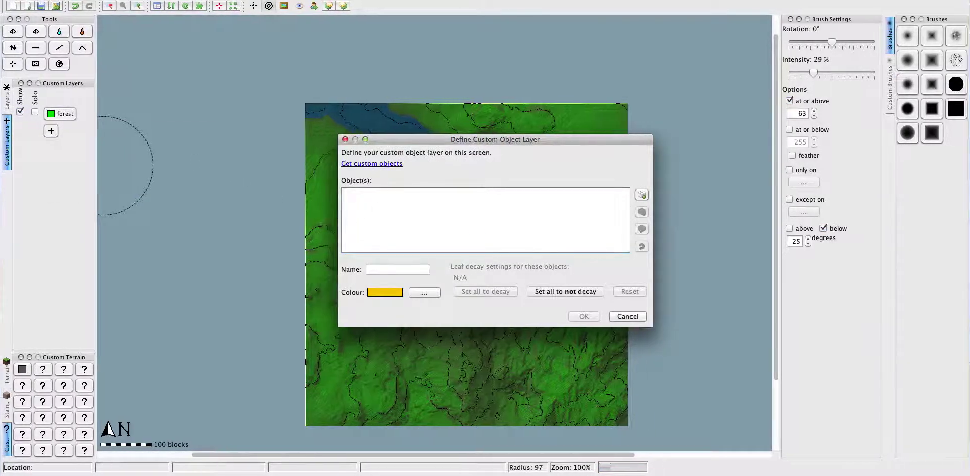
{"action": "left_click", "coordinate": [642, 195]}
{"action": "left_click", "coordinate": [488, 148]}
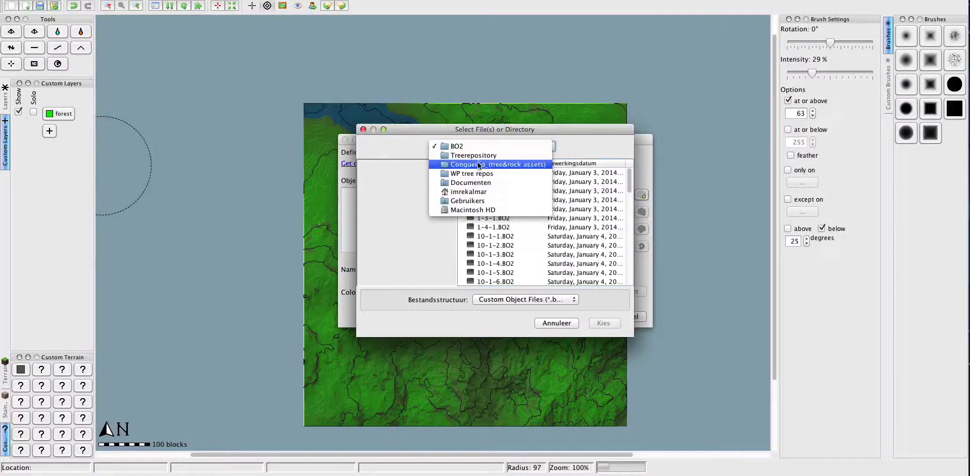
{"action": "left_click", "coordinate": [473, 173]}
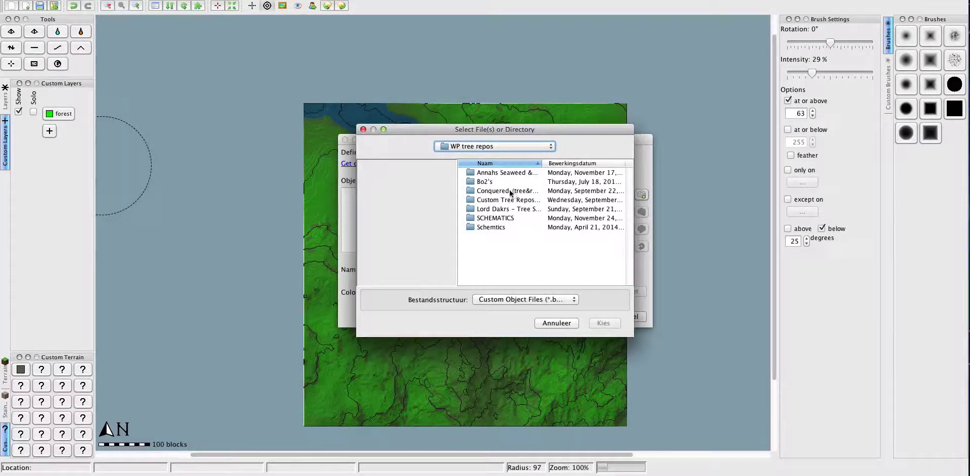
{"action": "double_click", "coordinate": [492, 172]}
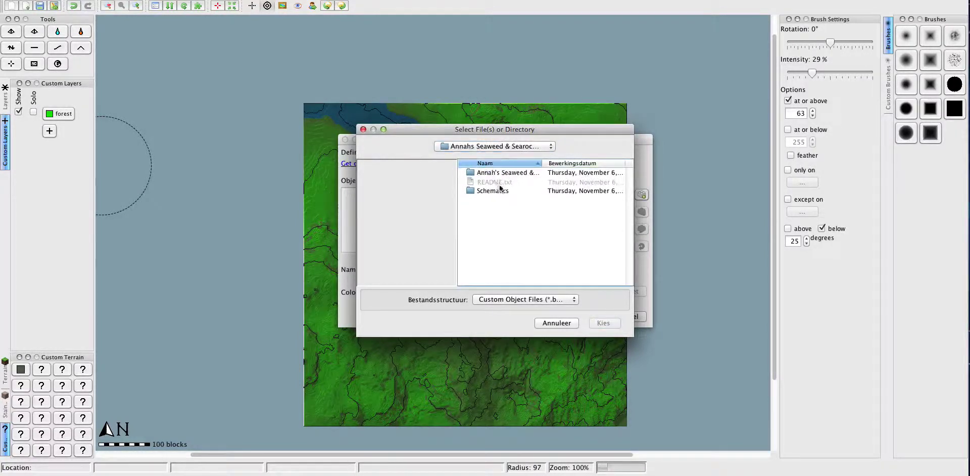
{"action": "double_click", "coordinate": [493, 190]}
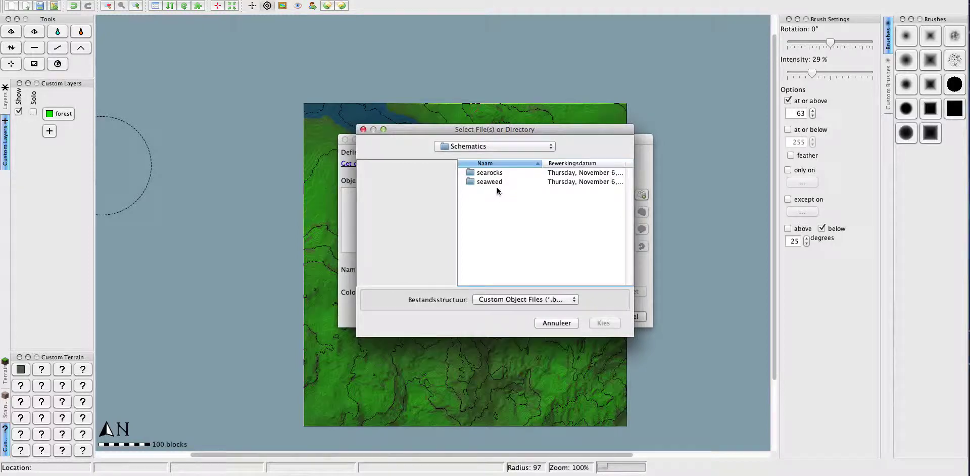
{"action": "left_click", "coordinate": [497, 182]}
{"action": "double_click", "coordinate": [497, 181]}
{"action": "left_click_drag", "start_coordinate": [501, 173], "coordinate": [526, 347]}
{"action": "left_click", "coordinate": [602, 322]}
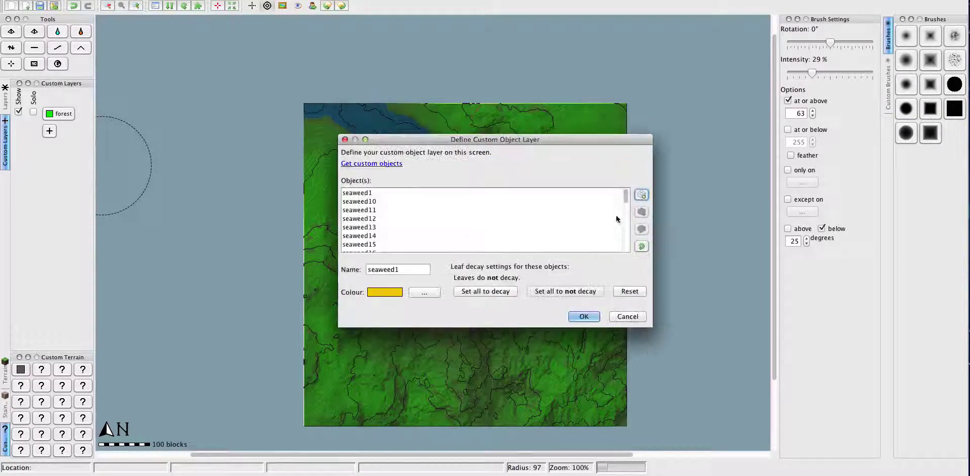
Add all the searock schematics from the searocks folder to the seaweed layer and create the layer.
{"action": "left_click", "coordinate": [642, 195]}
{"action": "left_click", "coordinate": [493, 149]}
{"action": "left_click", "coordinate": [486, 157]}
{"action": "double_click", "coordinate": [490, 172]}
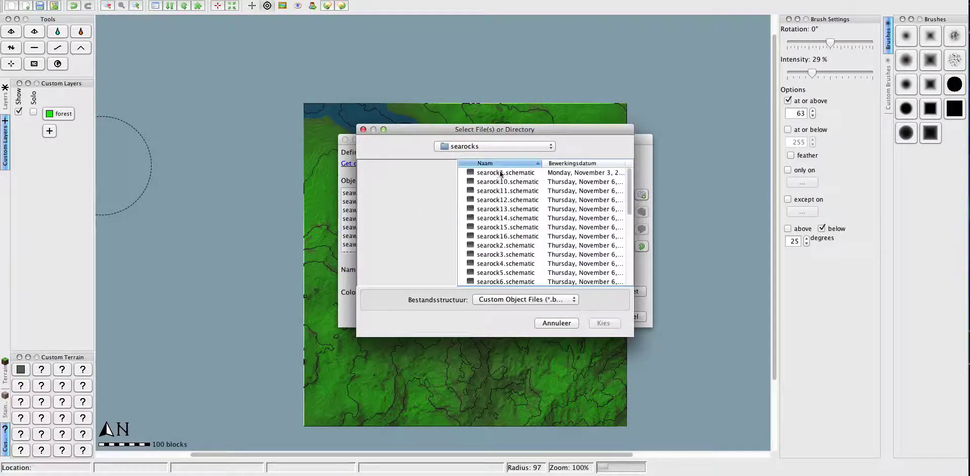
{"action": "key", "text": "super+a"}
{"action": "left_click", "coordinate": [603, 323]}
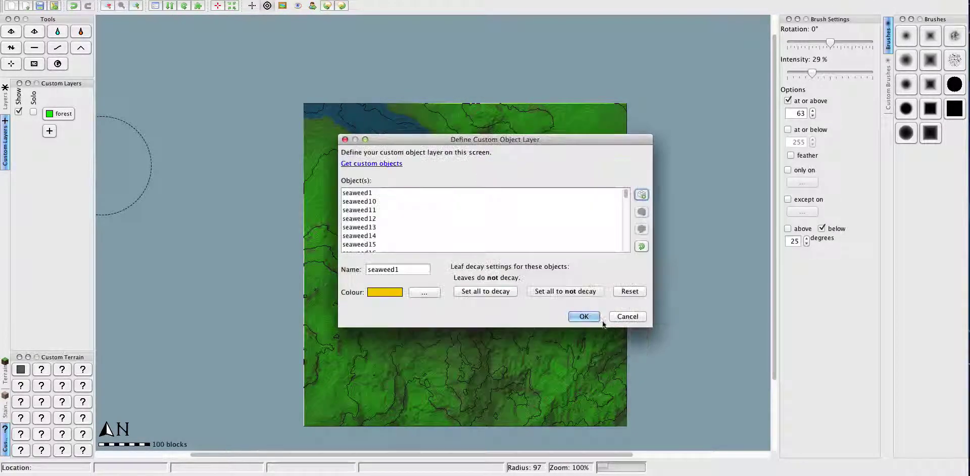
{"action": "left_click", "coordinate": [582, 317]}
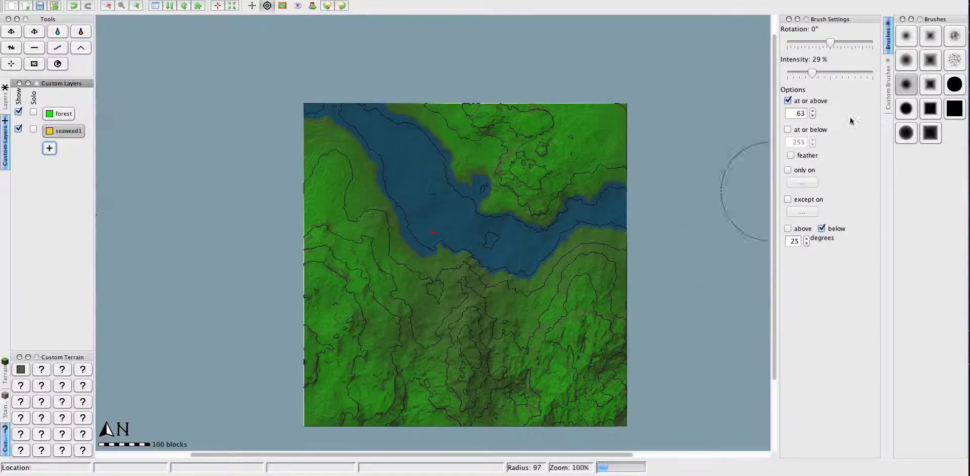
Remove the brush's slope and minimum height limits and restrict it to heights at or below 57.
{"action": "left_click", "coordinate": [822, 228]}
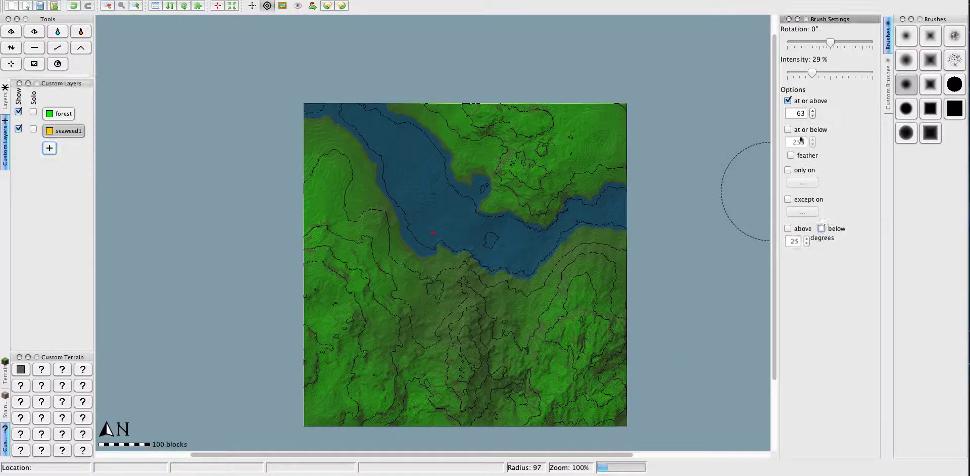
{"action": "left_click", "coordinate": [788, 101]}
{"action": "left_click", "coordinate": [787, 129]}
{"action": "double_click", "coordinate": [798, 142]}
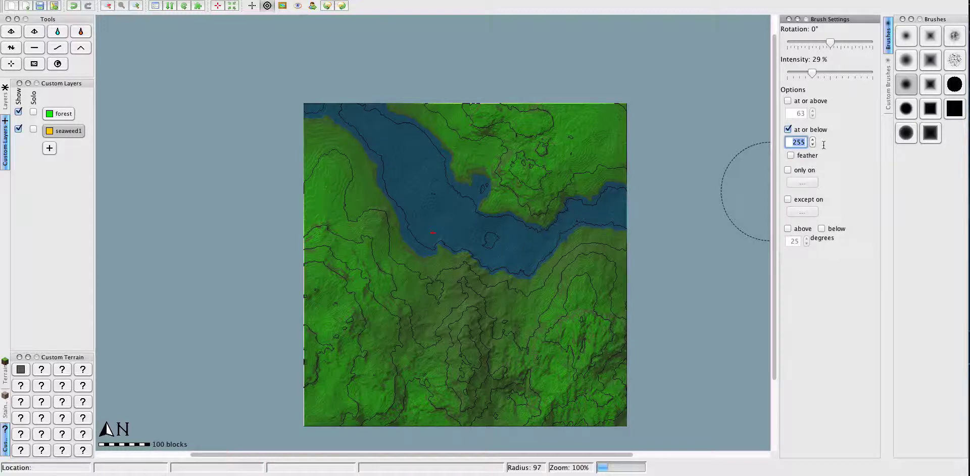
{"action": "type", "text": "58"}
{"action": "key", "text": "BackSpace"}
{"action": "type", "text": "7"}
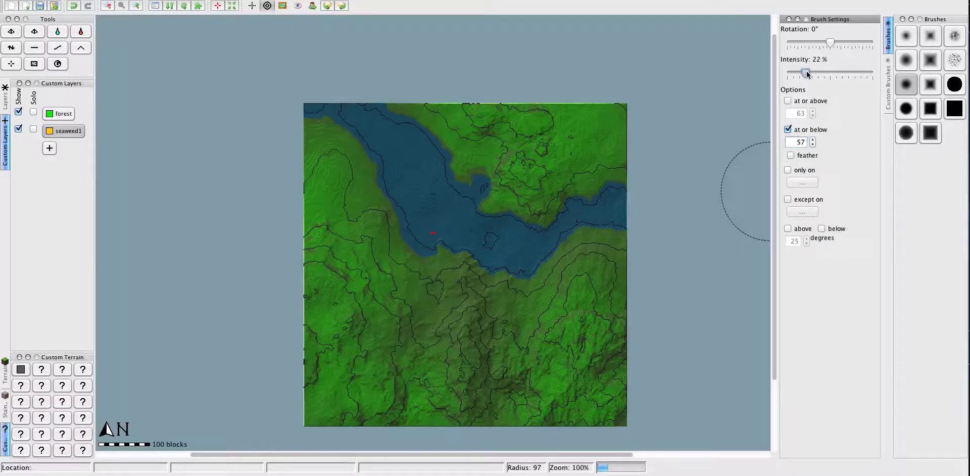
Paint the seaweed layer over the deep parts of the river with a solid round brush at 15% intensity.
{"action": "mouse_move", "coordinate": [807, 73]}
{"action": "left_mouse_down"}
{"action": "mouse_move", "coordinate": [793, 80]}
{"action": "mouse_move", "coordinate": [872, 81]}
{"action": "mouse_move", "coordinate": [793, 84]}
{"action": "mouse_move", "coordinate": [805, 84]}
{"action": "left_mouse_up"}
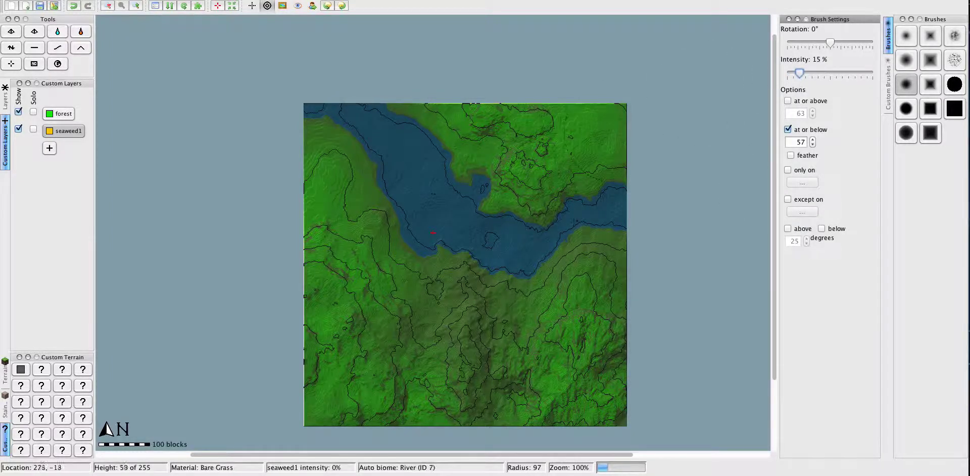
{"action": "left_click", "coordinate": [957, 88]}
{"action": "mouse_move", "coordinate": [595, 203]}
{"action": "left_mouse_down"}
{"action": "mouse_move", "coordinate": [571, 224]}
{"action": "mouse_move", "coordinate": [484, 248]}
{"action": "mouse_move", "coordinate": [414, 182]}
{"action": "left_mouse_up"}
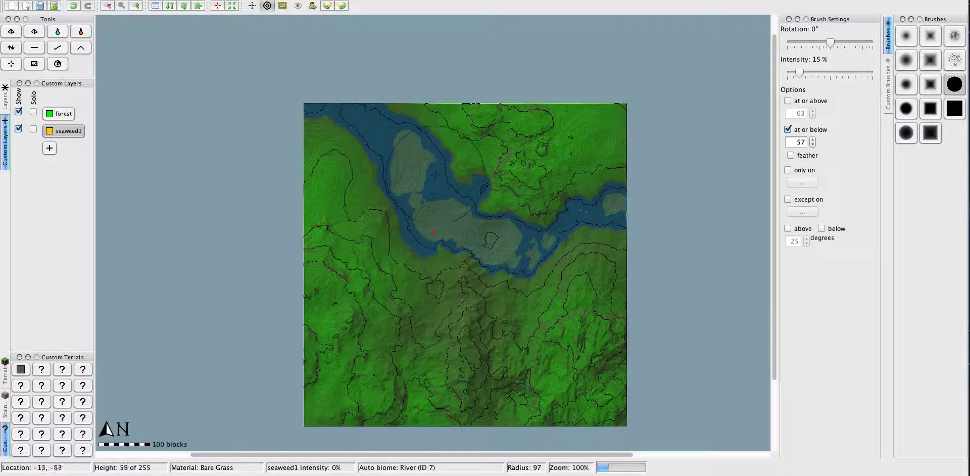
Create a custom object layer from plainsrock1 to plainsrock4 in the Rockrepository's Bo2 folder.
{"action": "left_click", "coordinate": [50, 148]}
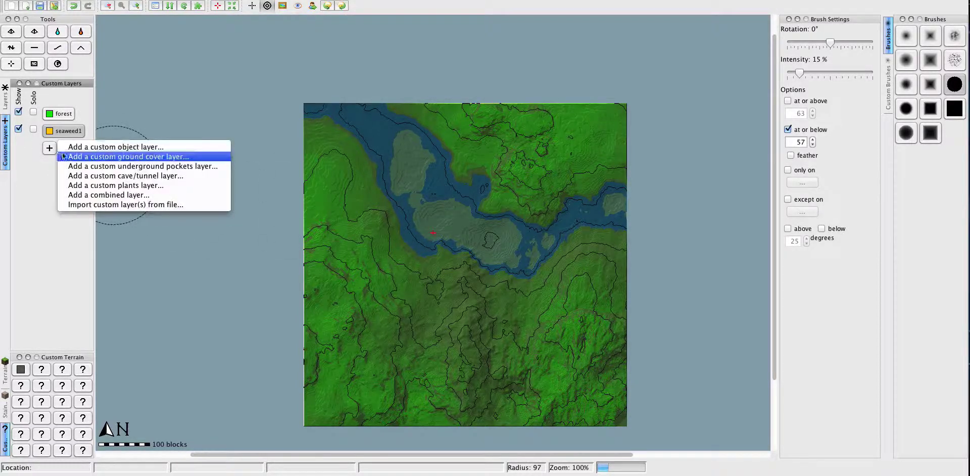
{"action": "left_click", "coordinate": [75, 154]}
{"action": "left_click", "coordinate": [629, 195]}
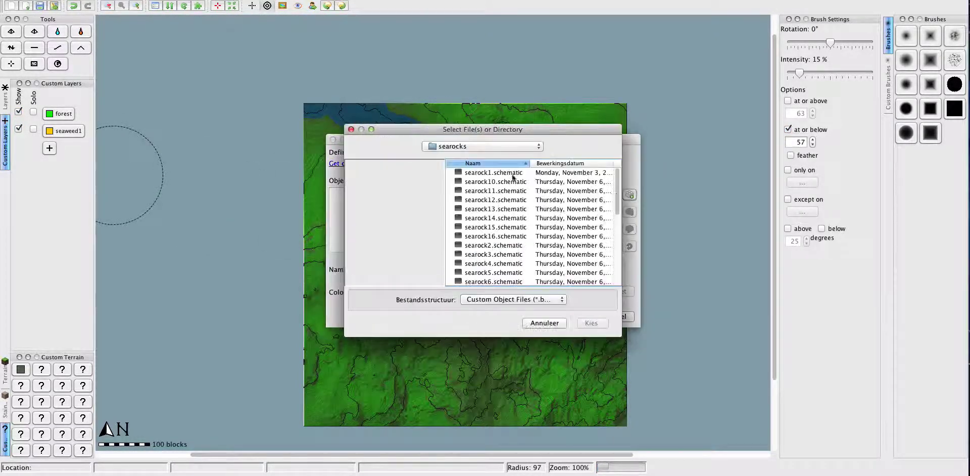
{"action": "left_click", "coordinate": [493, 146]}
{"action": "left_click", "coordinate": [467, 174]}
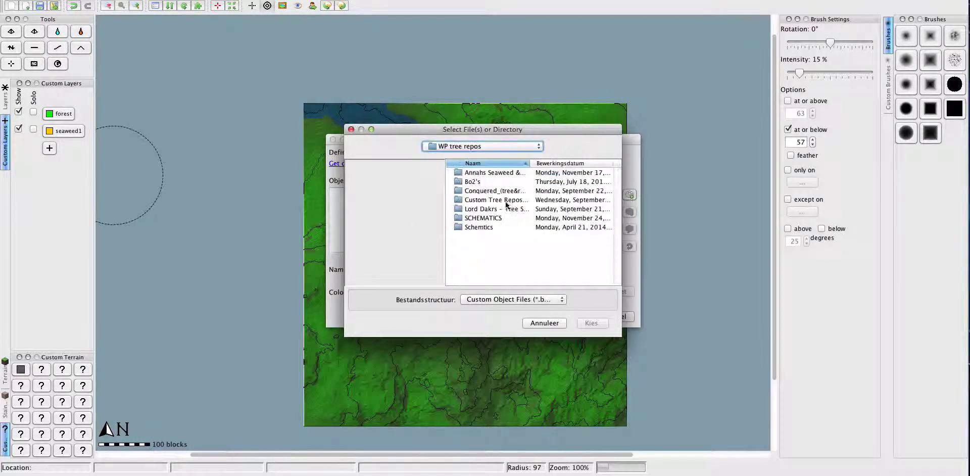
{"action": "double_click", "coordinate": [493, 191]}
{"action": "double_click", "coordinate": [488, 173]}
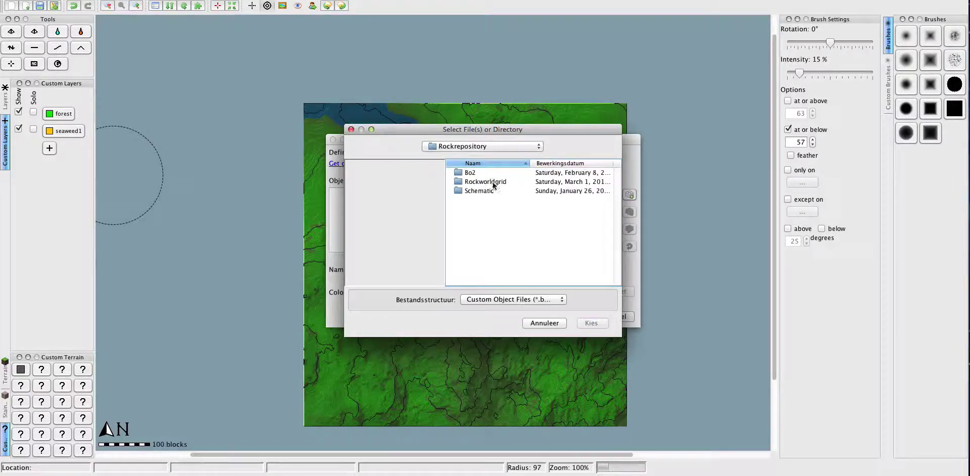
{"action": "double_click", "coordinate": [498, 174]}
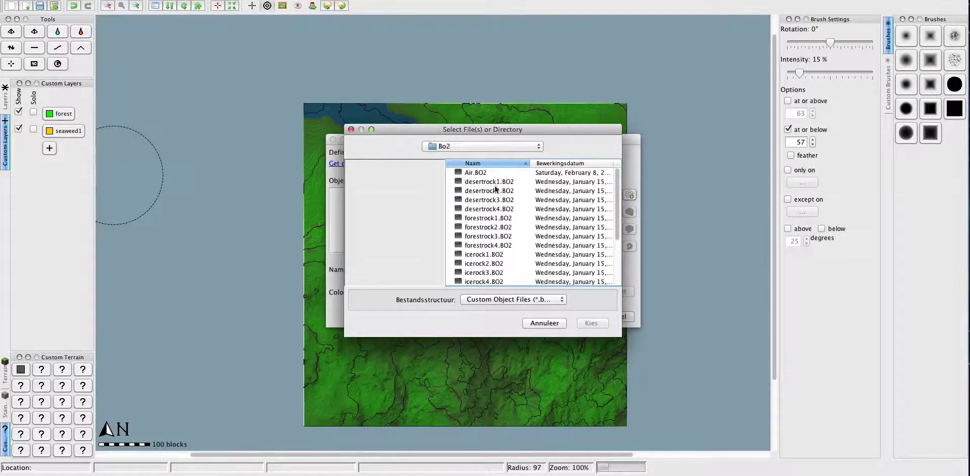
{"action": "scroll", "coordinate": [496, 192], "scroll_direction": "down", "scroll_amount": 3}
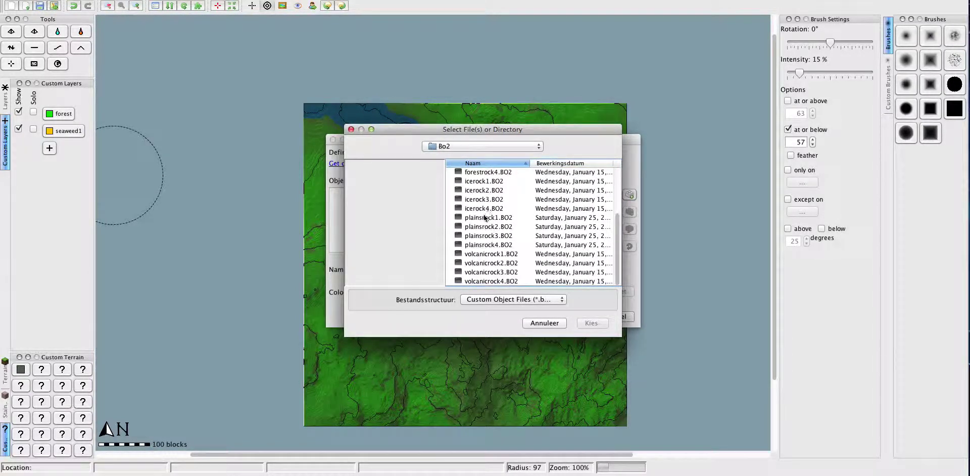
{"action": "left_click_drag", "start_coordinate": [483, 217], "coordinate": [485, 245]}
{"action": "left_click", "coordinate": [582, 323]}
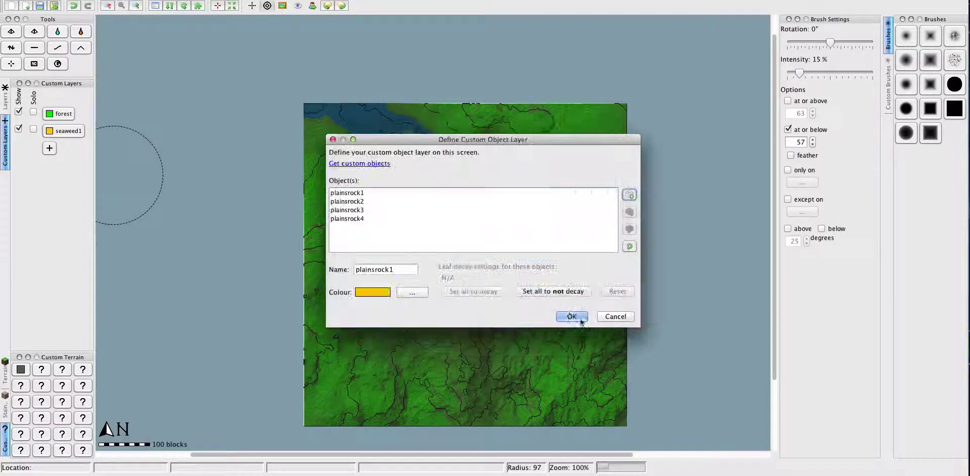
{"action": "left_click", "coordinate": [571, 316]}
Limit the brush to heights at or above 62 and slopes below 35 degrees, with intensity at 1%.
{"action": "left_click", "coordinate": [789, 130]}
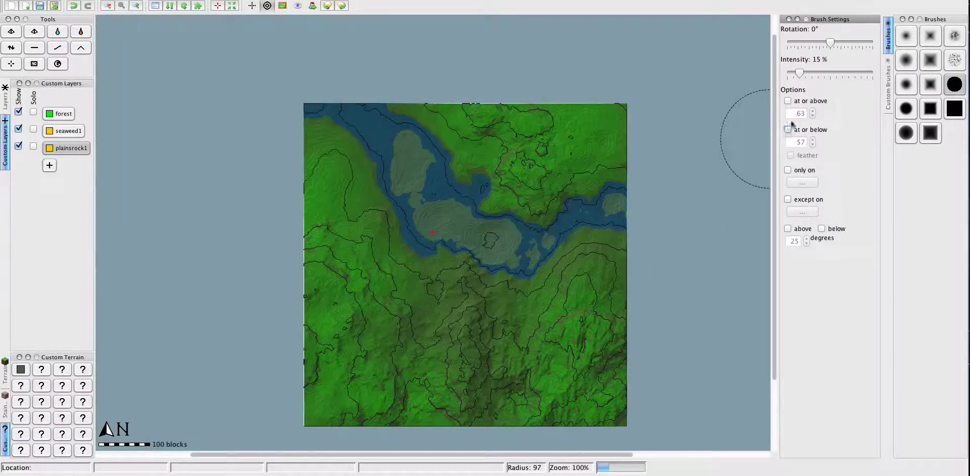
{"action": "left_click", "coordinate": [789, 100]}
{"action": "left_click", "coordinate": [814, 115]}
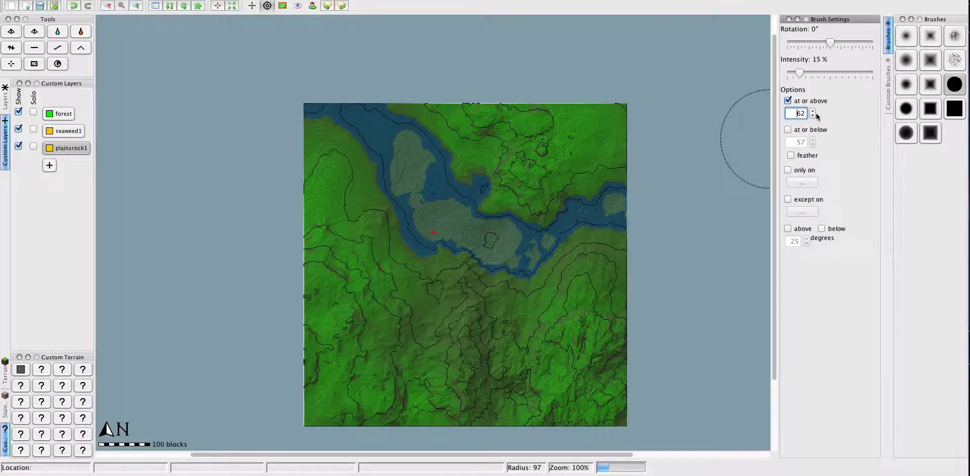
{"action": "left_click", "coordinate": [794, 74]}
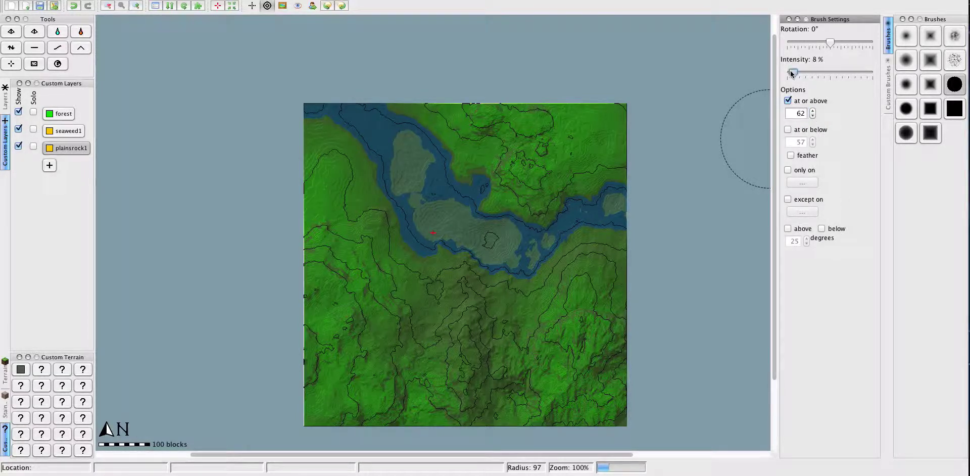
{"action": "left_click", "coordinate": [831, 230]}
{"action": "key", "text": "Tab"}
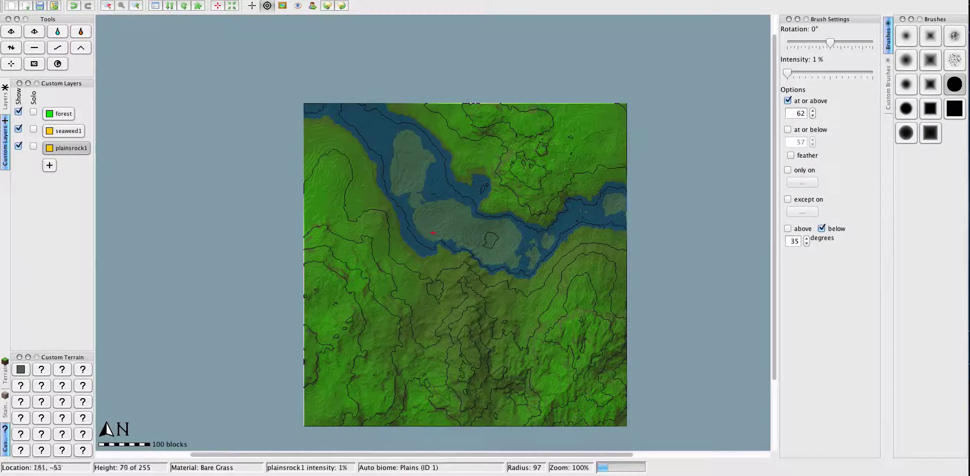
Start another custom object layer and browse to the Tree Stumps folder in WP tree repos for its objects.
{"action": "left_click", "coordinate": [54, 165]}
{"action": "left_click", "coordinate": [126, 165]}
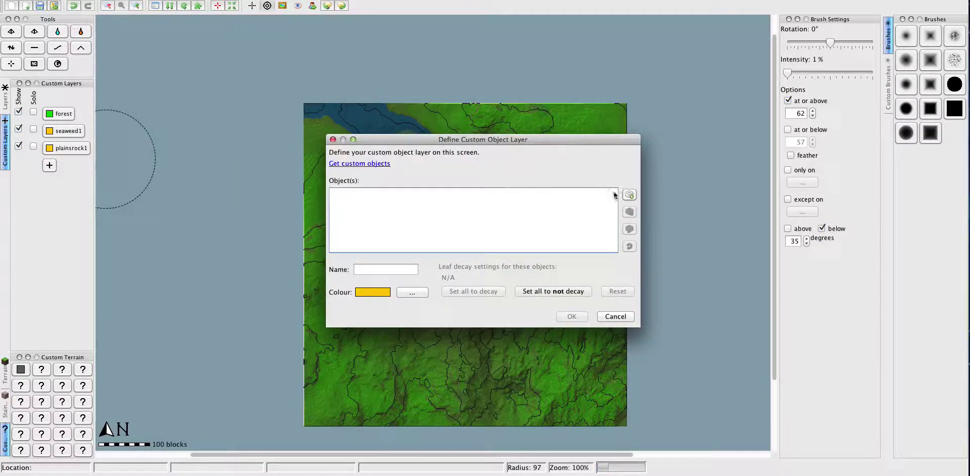
{"action": "left_click", "coordinate": [629, 195]}
{"action": "left_click", "coordinate": [504, 147]}
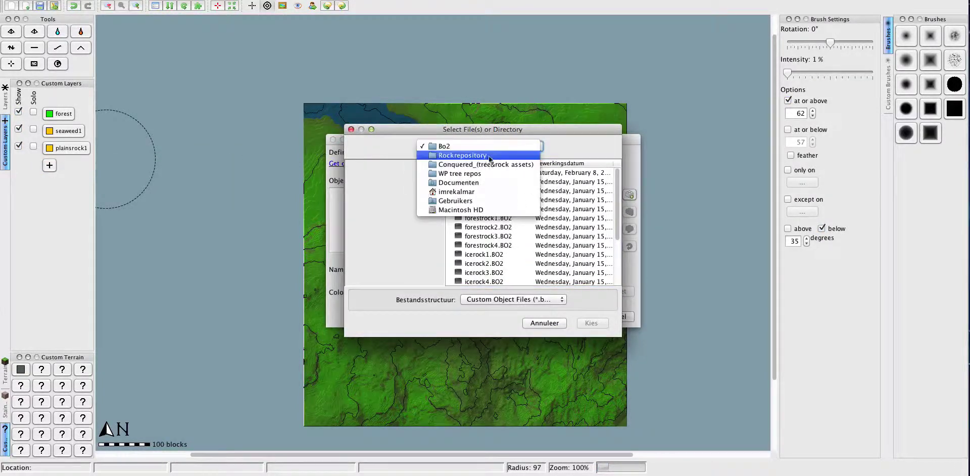
{"action": "left_click", "coordinate": [480, 176]}
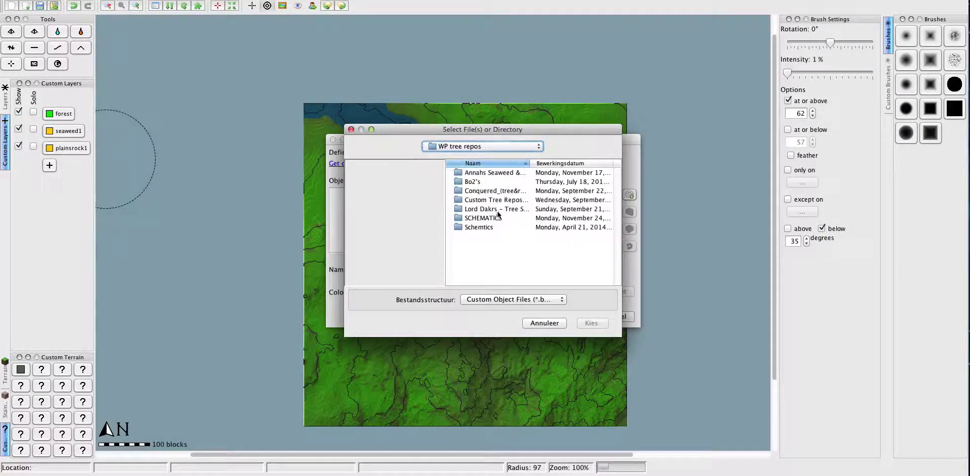
{"action": "double_click", "coordinate": [499, 208]}
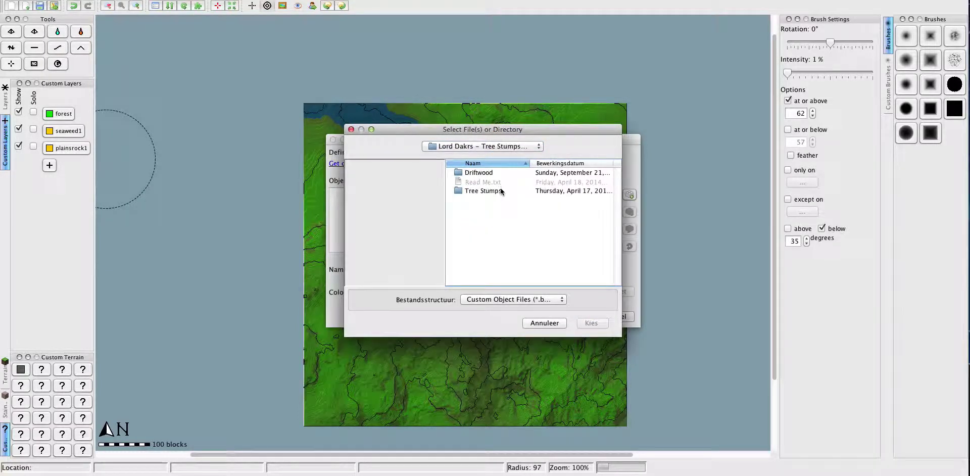
{"action": "double_click", "coordinate": [483, 190]}
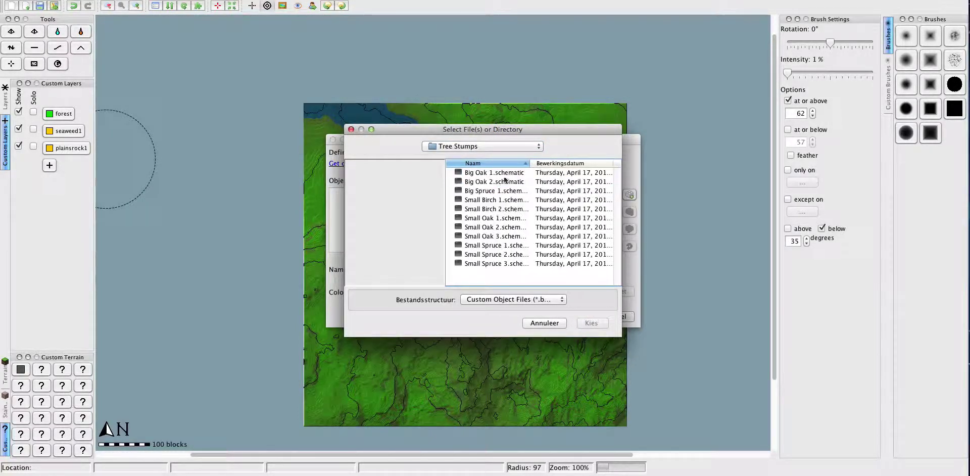
Preview the oak, birch and spruce stump schematics one by one, from Big Oak 1 through Small Spruce 1.
{"action": "left_click", "coordinate": [505, 174]}
{"action": "left_click", "coordinate": [497, 182]}
{"action": "left_click", "coordinate": [489, 192]}
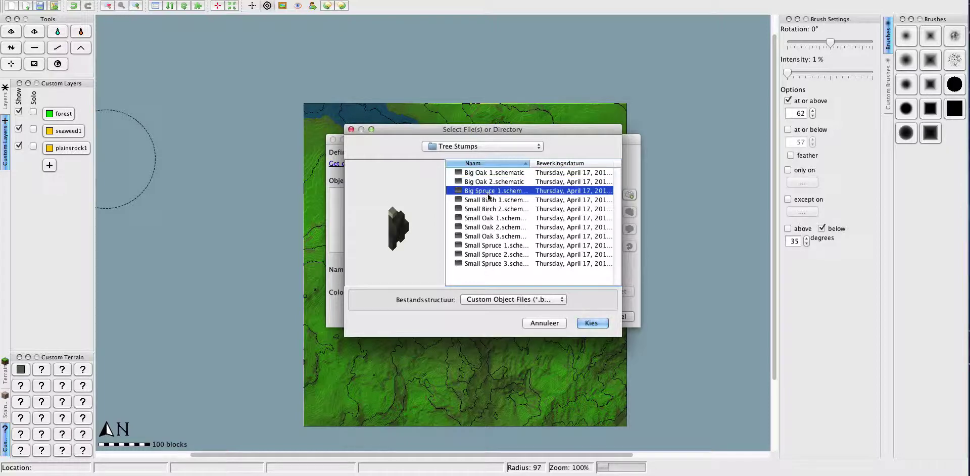
{"action": "left_click", "coordinate": [488, 199]}
{"action": "left_click", "coordinate": [487, 208]}
{"action": "left_click", "coordinate": [487, 218]}
{"action": "left_click", "coordinate": [487, 227]}
{"action": "left_click", "coordinate": [485, 236]}
{"action": "left_click", "coordinate": [485, 245]}
Add the Big Oak 1 and 2 and Small Oak 1, 2 and 3 stump schematics to the new layer.
{"action": "mouse_move", "coordinate": [502, 172]}
{"action": "left_mouse_down"}
{"action": "mouse_move", "coordinate": [473, 181]}
{"action": "mouse_move", "coordinate": [501, 177]}
{"action": "left_mouse_up"}
{"action": "left_click", "coordinate": [591, 322]}
{"action": "left_click", "coordinate": [629, 195]}
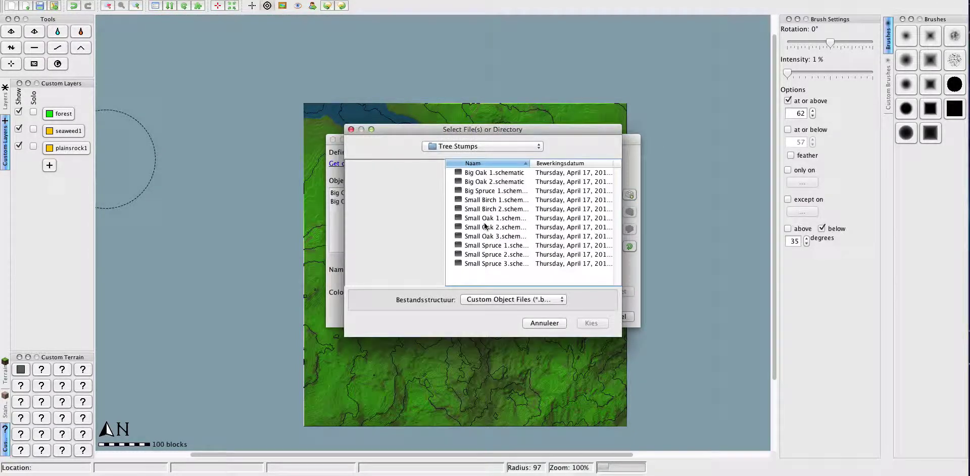
{"action": "left_click_drag", "start_coordinate": [491, 221], "coordinate": [501, 238]}
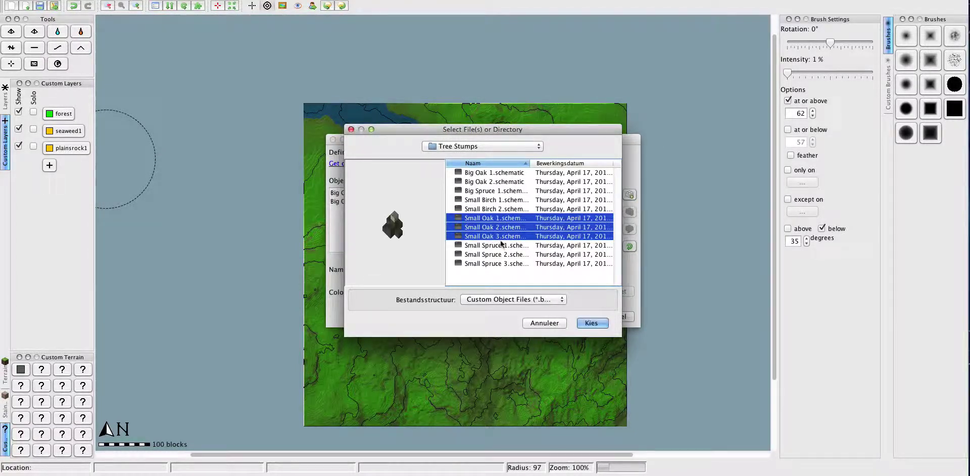
{"action": "left_click", "coordinate": [586, 322]}
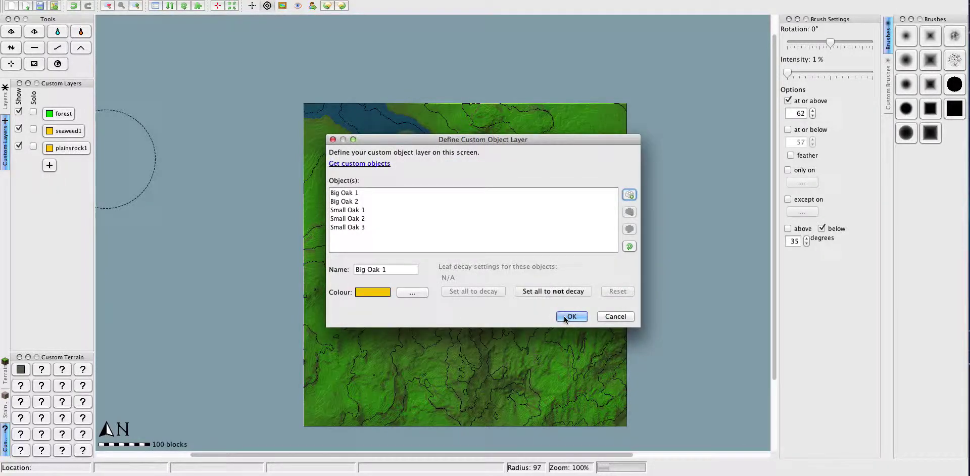
Name the new custom object layer "stumps" and create it.
{"action": "left_click_drag", "start_coordinate": [404, 270], "coordinate": [256, 268]}
{"action": "key", "text": "BackSpace"}
{"action": "type", "text": "stumps"}
{"action": "key", "text": "Return"}
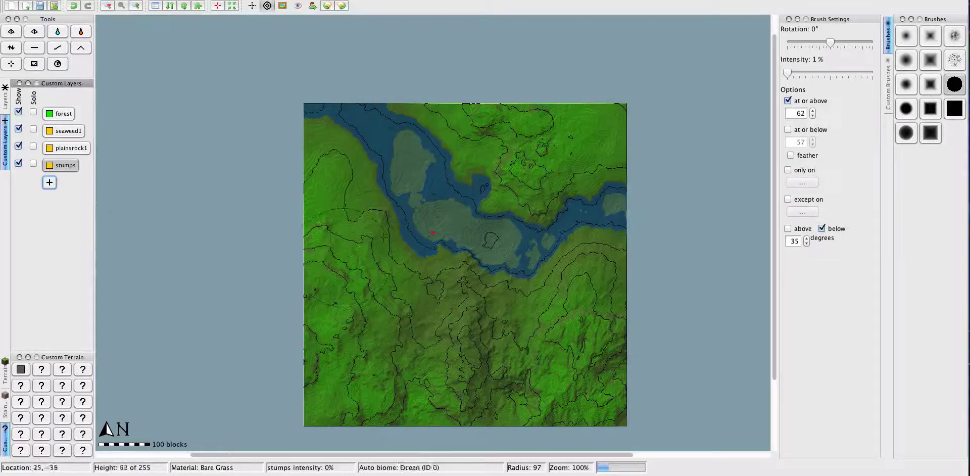
Edit the stumps layer and change its colour to dark green.
{"action": "right_click", "coordinate": [73, 169]}
{"action": "left_click", "coordinate": [84, 174]}
{"action": "left_click", "coordinate": [420, 291]}
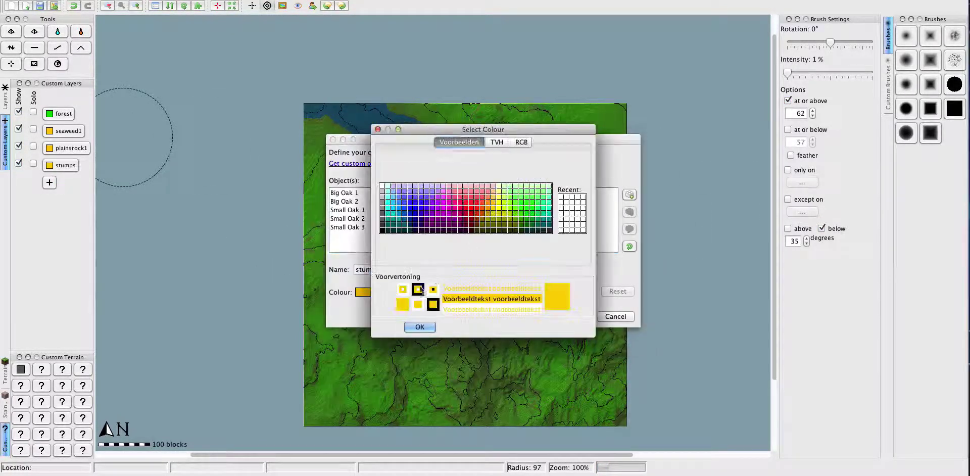
{"action": "left_click", "coordinate": [529, 226]}
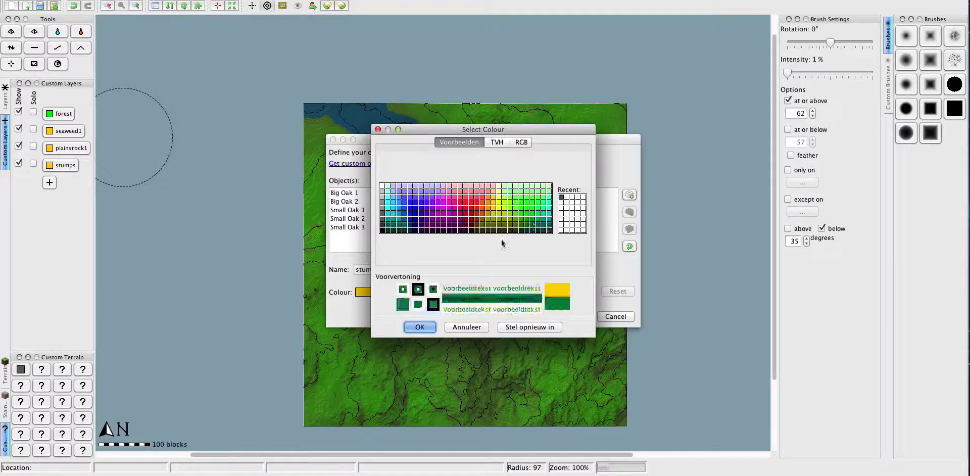
{"action": "left_click", "coordinate": [419, 326]}
{"action": "left_click", "coordinate": [566, 317]}
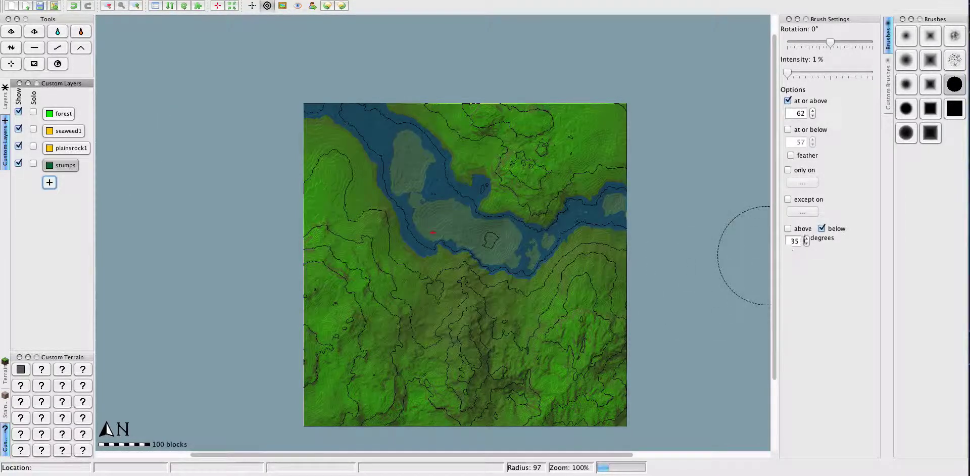
Limit the brush to slopes below 25 degrees and heights at or above 63, with intensity at 8%.
{"action": "left_click", "coordinate": [806, 244]}
{"action": "left_click", "coordinate": [807, 244]}
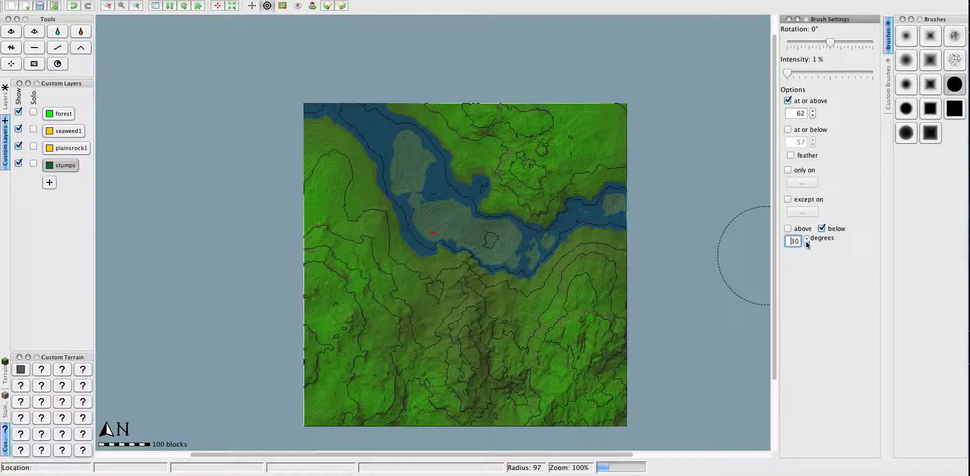
{"action": "left_click", "coordinate": [813, 112]}
{"action": "left_click_drag", "start_coordinate": [792, 72], "coordinate": [794, 73]}
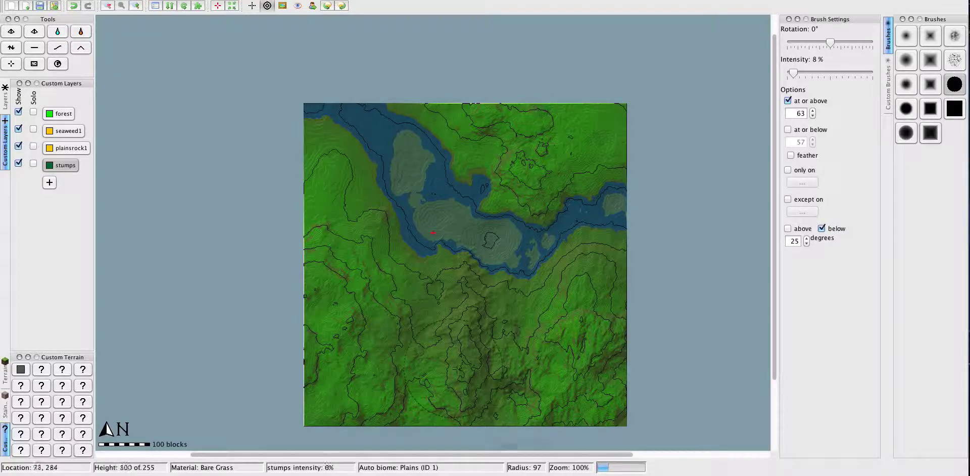
Start another custom object layer and browse to the Driftwood folder of the tree stumps and driftwood pack.
{"action": "left_click", "coordinate": [46, 187]}
{"action": "left_click", "coordinate": [214, 181]}
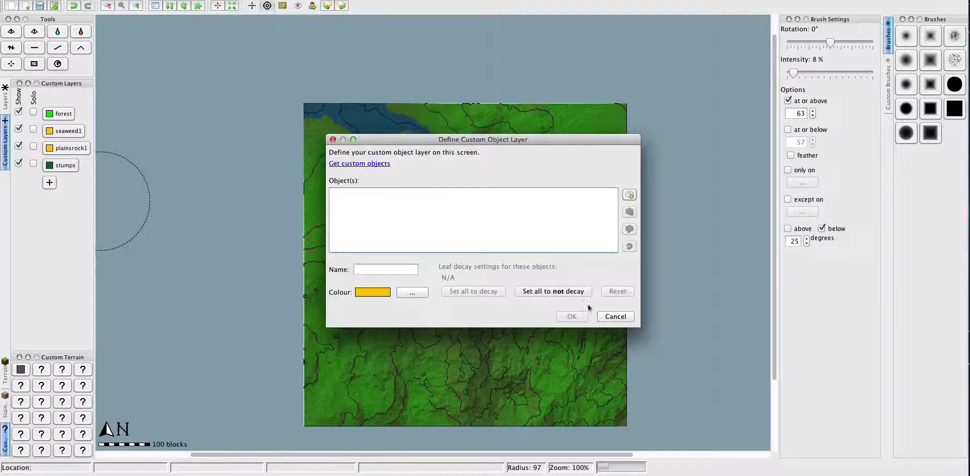
{"action": "left_click", "coordinate": [629, 195]}
{"action": "left_click", "coordinate": [456, 147]}
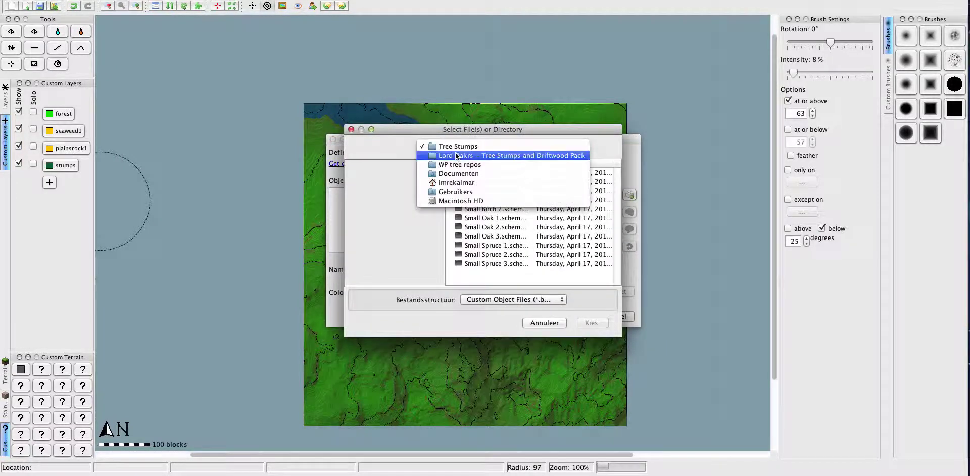
{"action": "left_click", "coordinate": [456, 156]}
{"action": "left_click", "coordinate": [488, 172]}
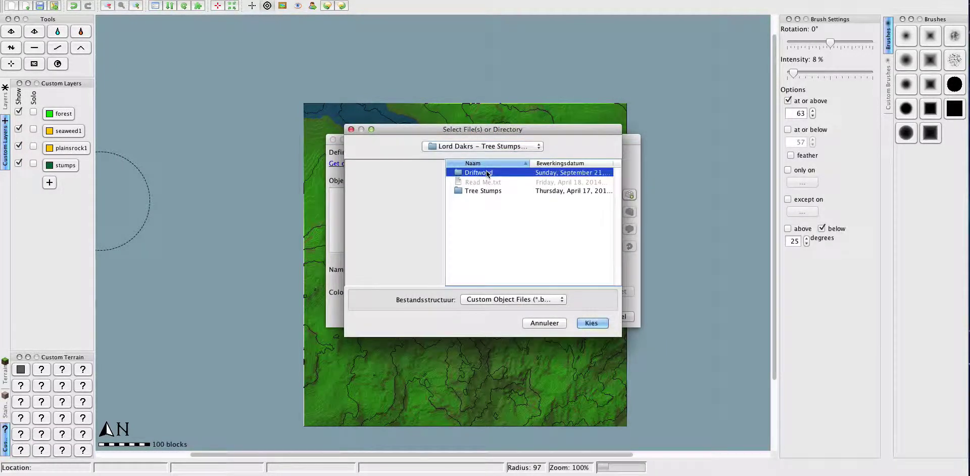
{"action": "double_click", "coordinate": [488, 173]}
Preview the oak driftwood schematics and add Oak 1, 2, 3 and 4 to the new layer.
{"action": "left_click", "coordinate": [484, 181]}
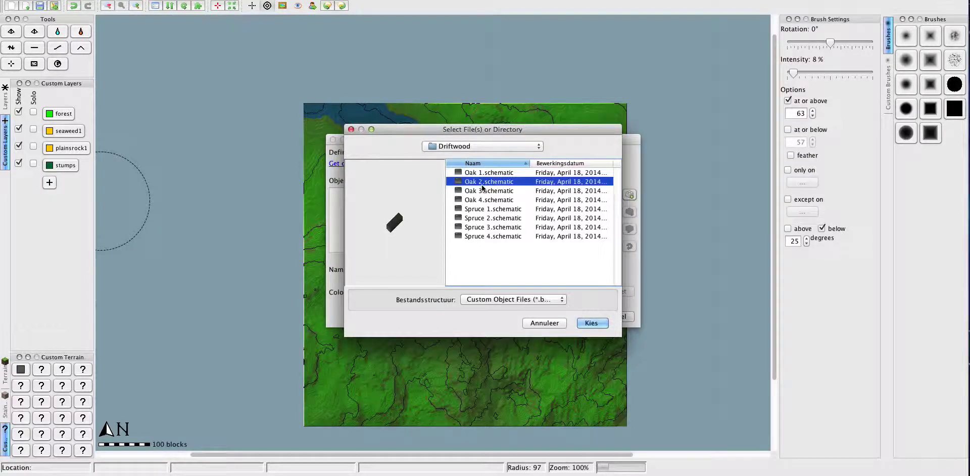
{"action": "left_click", "coordinate": [482, 202]}
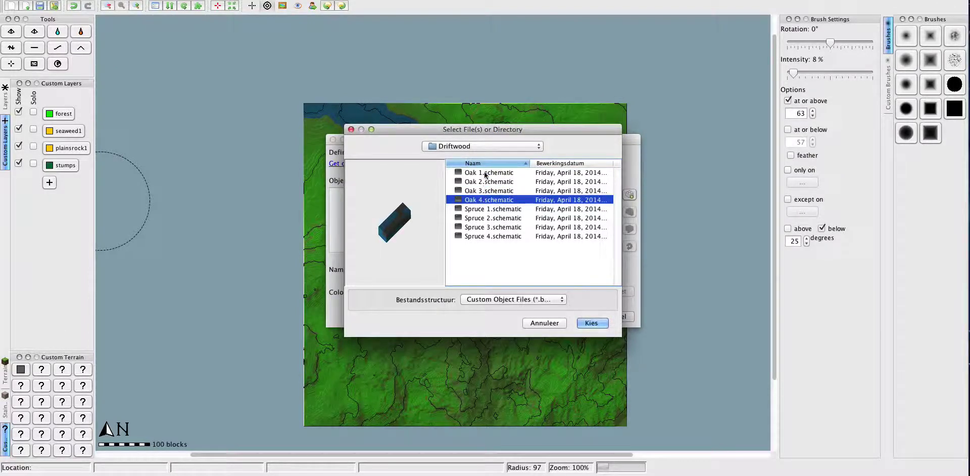
{"action": "left_click_drag", "start_coordinate": [485, 175], "coordinate": [487, 201]}
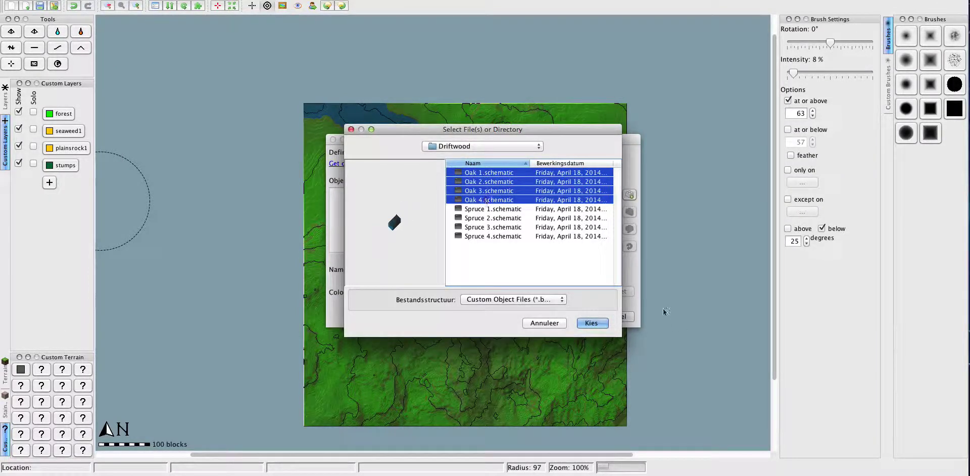
{"action": "left_click", "coordinate": [594, 326]}
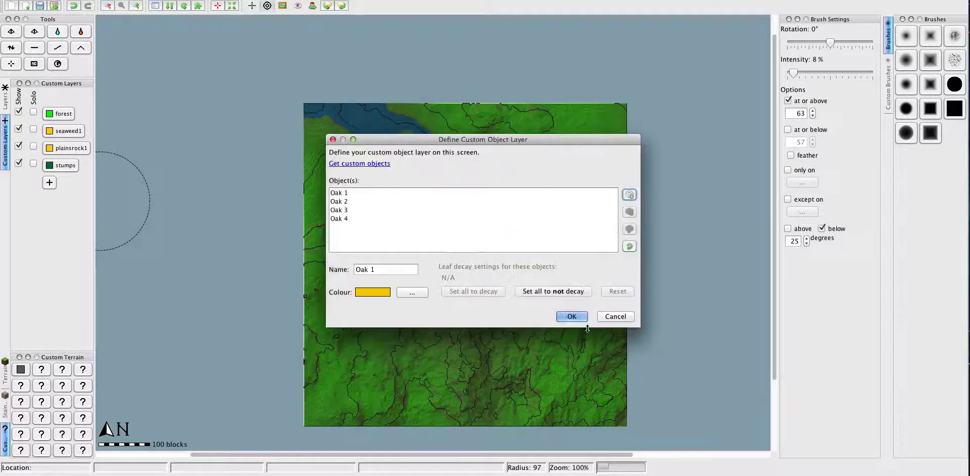
Name the layer "driftwood", set its colour to teal and create it.
{"action": "triple_click", "coordinate": [395, 269]}
{"action": "key", "text": "BackSpace"}
{"action": "type", "text": "dri"}
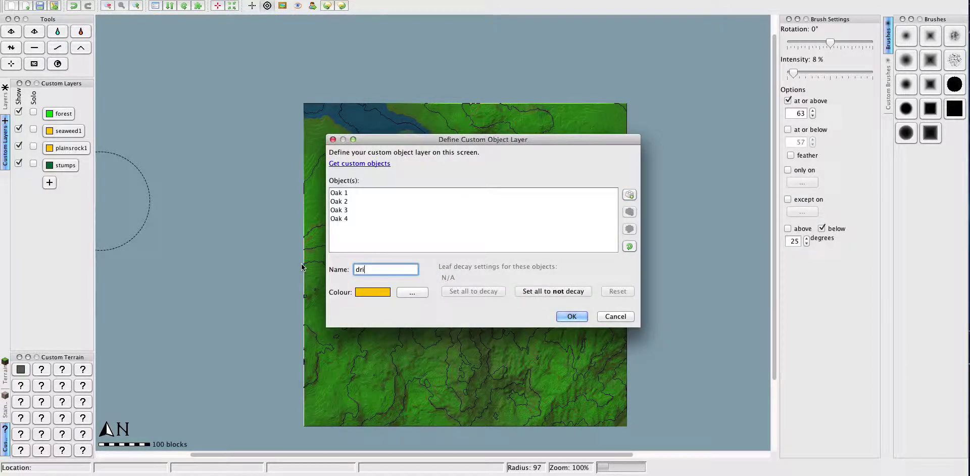
{"action": "type", "text": "ftwood"}
{"action": "left_click", "coordinate": [417, 292]}
{"action": "left_click", "coordinate": [391, 220]}
{"action": "left_click", "coordinate": [420, 326]}
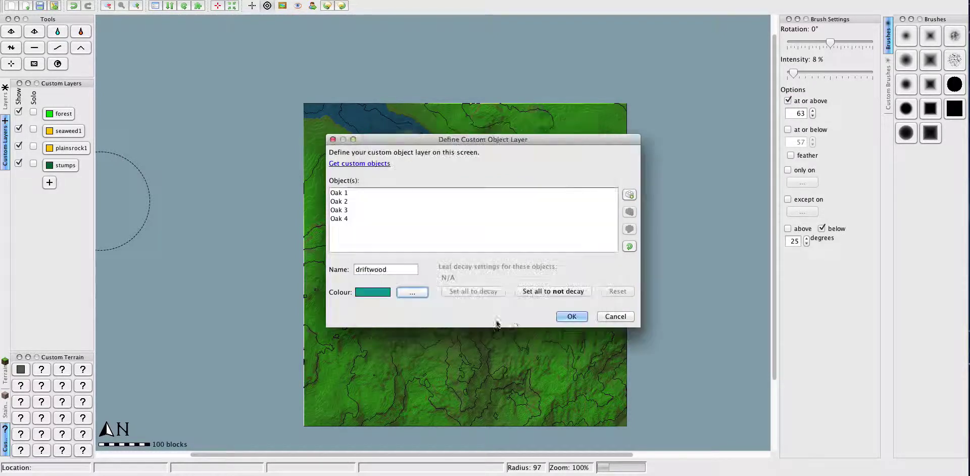
{"action": "left_click", "coordinate": [568, 317]}
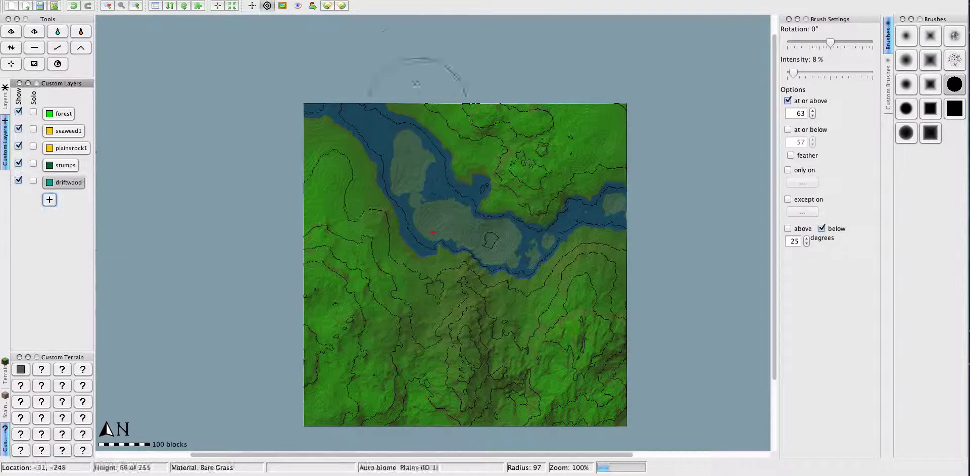
Restrict the brush to heights at or above 61 and at or below 61, and remove the slope limit.
{"action": "left_click", "coordinate": [800, 101]}
{"action": "left_click", "coordinate": [793, 130]}
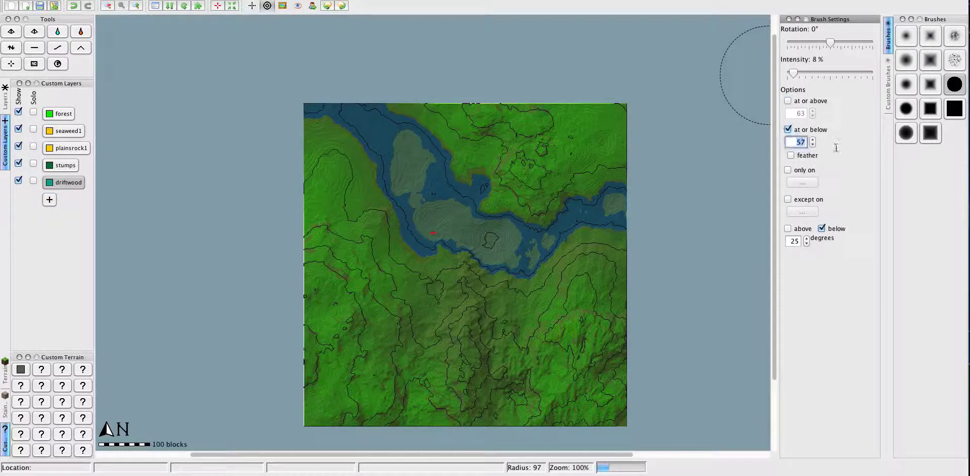
{"action": "type", "text": "1"}
{"action": "left_click", "coordinate": [802, 101]}
{"action": "left_click", "coordinate": [799, 114]}
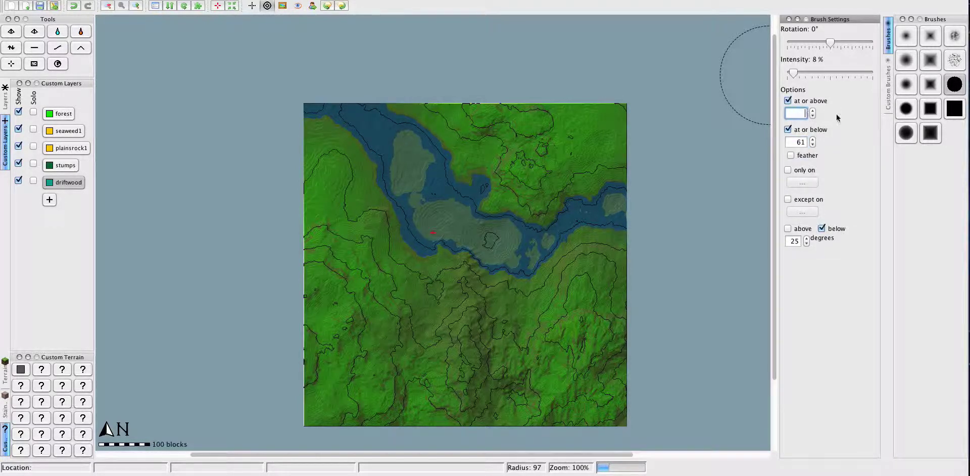
{"action": "type", "text": "61"}
{"action": "left_click", "coordinate": [822, 228]}
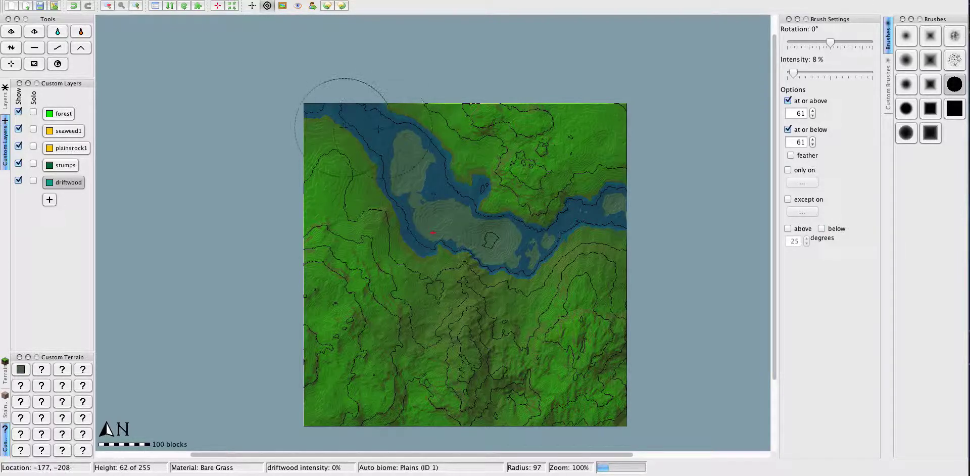
Undo the last driftwood painting and remove the brush's lower height limit.
{"action": "key", "text": "super+z"}
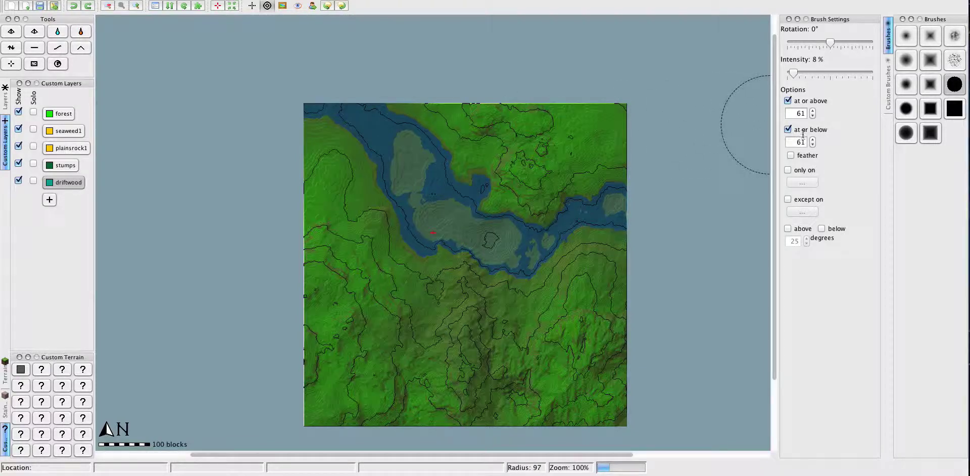
{"action": "left_click", "coordinate": [787, 100]}
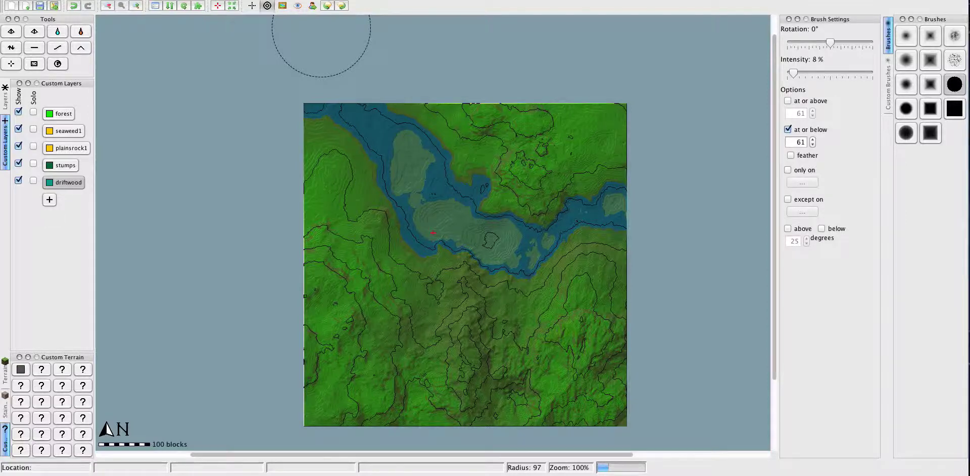
{"action": "left_click", "coordinate": [50, 199]}
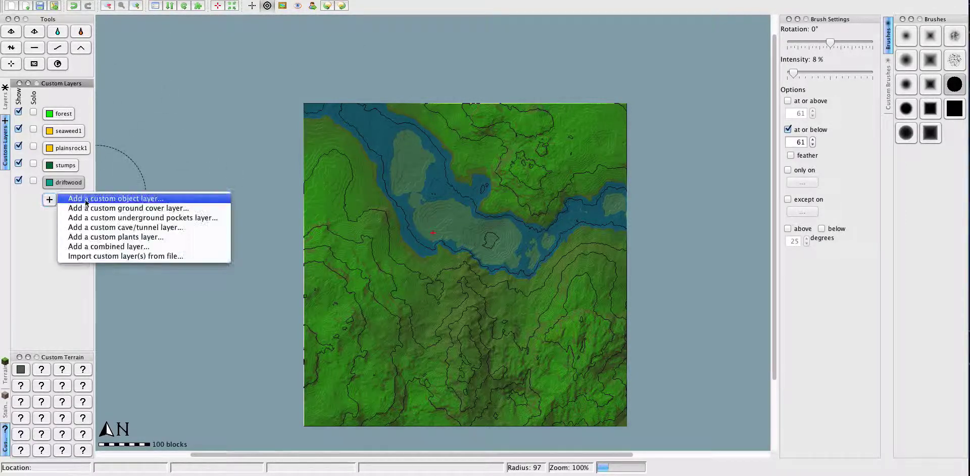
{"action": "left_click", "coordinate": [33, 206]}
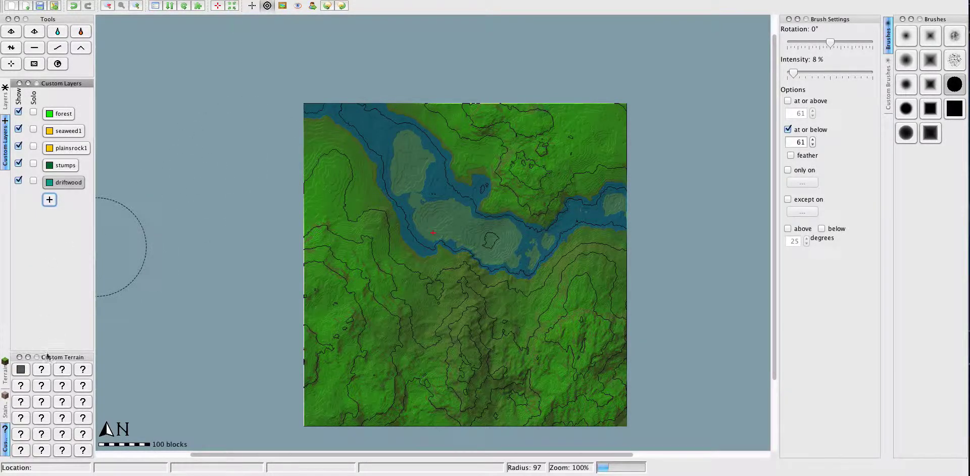
Start a custom terrain material in the second slot with Gravel and Cobblestone as its first two blocks.
{"action": "left_click", "coordinate": [43, 369]}
{"action": "left_click", "coordinate": [404, 262]}
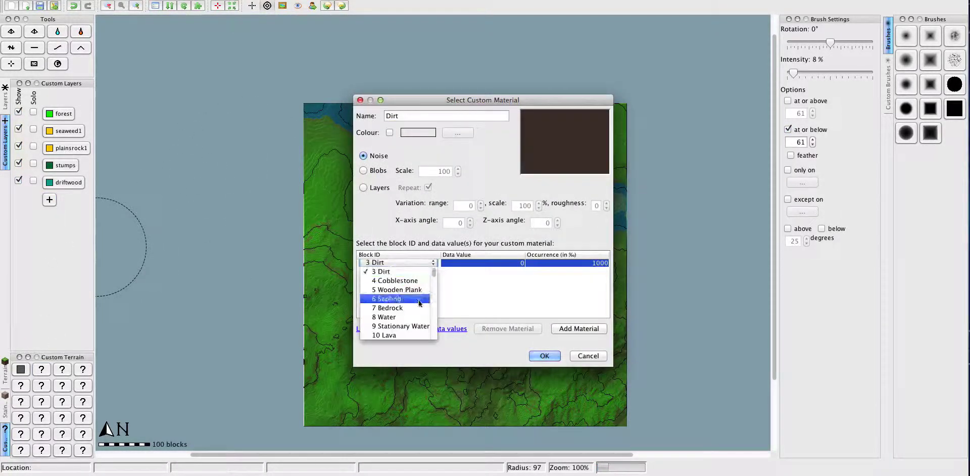
{"action": "scroll", "coordinate": [405, 314], "scroll_direction": "down", "scroll_amount": 2}
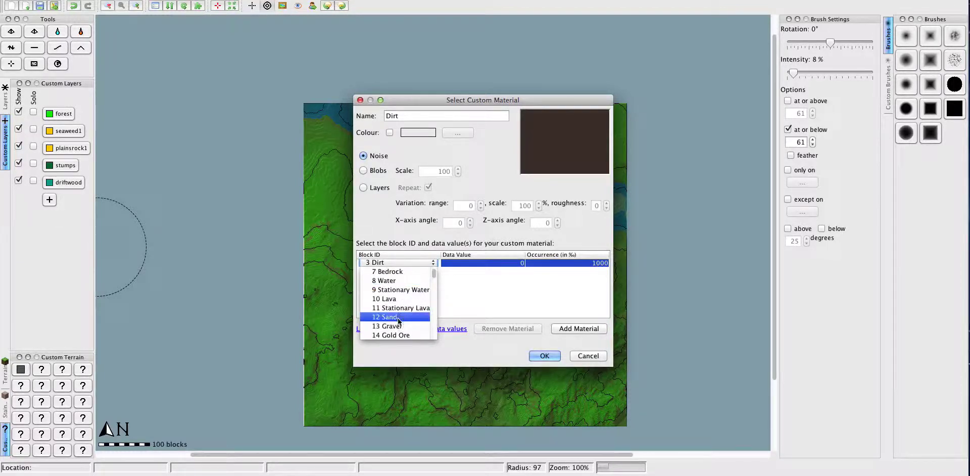
{"action": "left_click", "coordinate": [392, 326]}
{"action": "left_click", "coordinate": [555, 329]}
{"action": "left_click", "coordinate": [380, 271]}
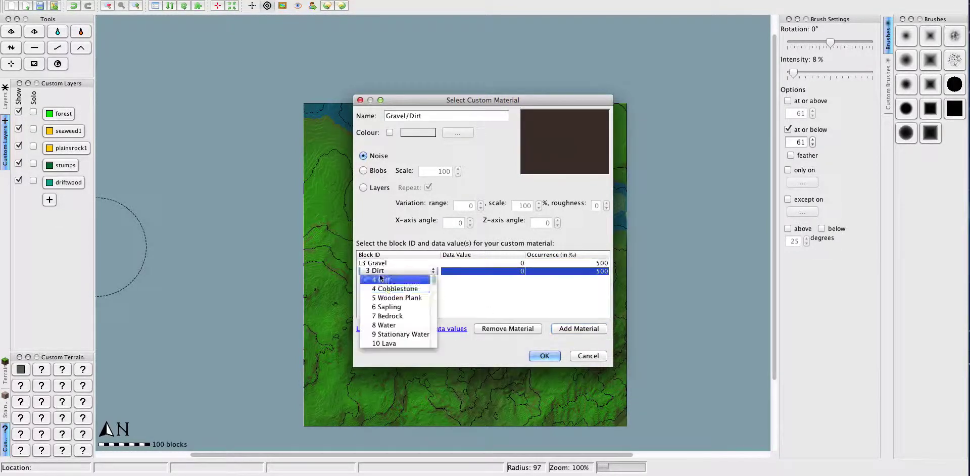
{"action": "left_click", "coordinate": [397, 289]}
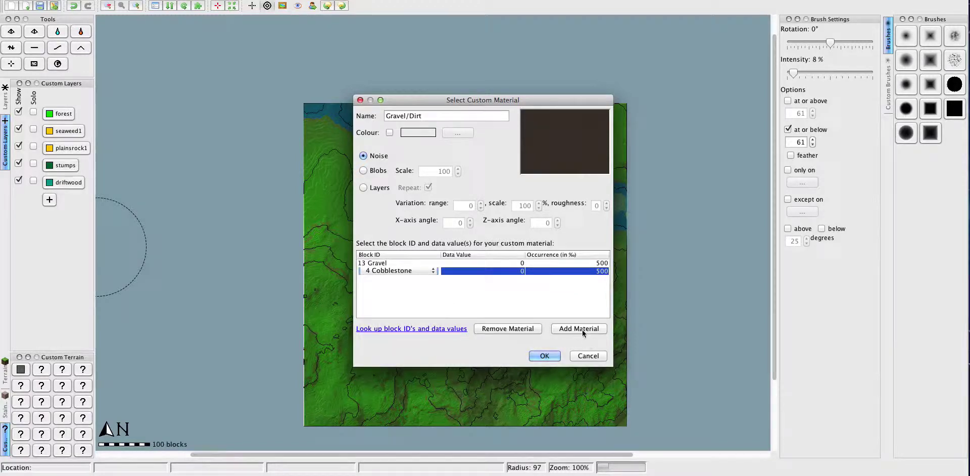
Add a third block to the gravel and cobblestone mix and save the custom material.
{"action": "left_click", "coordinate": [579, 329]}
{"action": "left_click", "coordinate": [396, 279]}
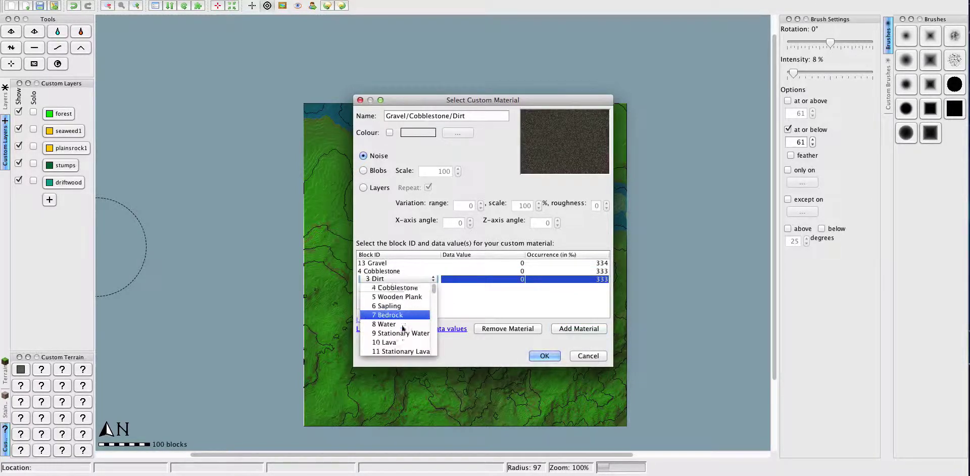
{"action": "scroll", "coordinate": [397, 331], "scroll_direction": "down", "scroll_amount": 1}
{"action": "left_click", "coordinate": [544, 355]}
{"action": "left_click", "coordinate": [544, 356]}
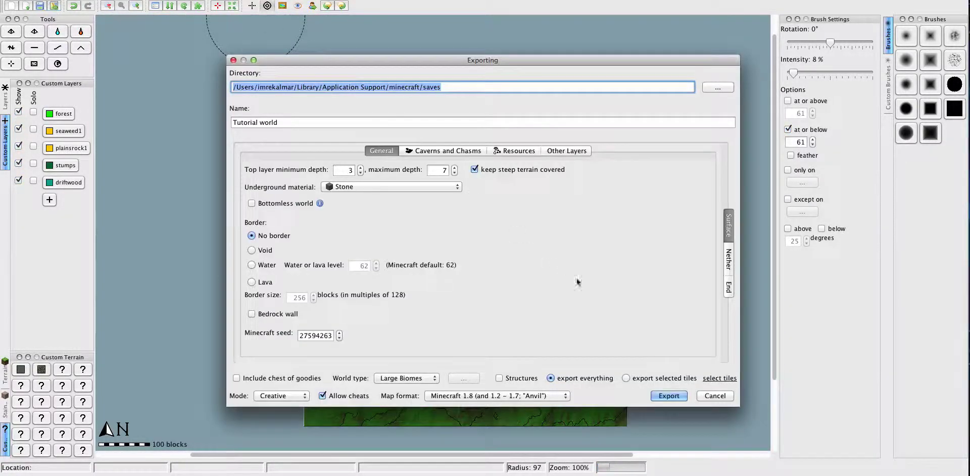
Export everything in "Tutorial world" to the Minecraft saves folder in Creative mode with cheats allowed.
{"action": "key", "text": "Return"}
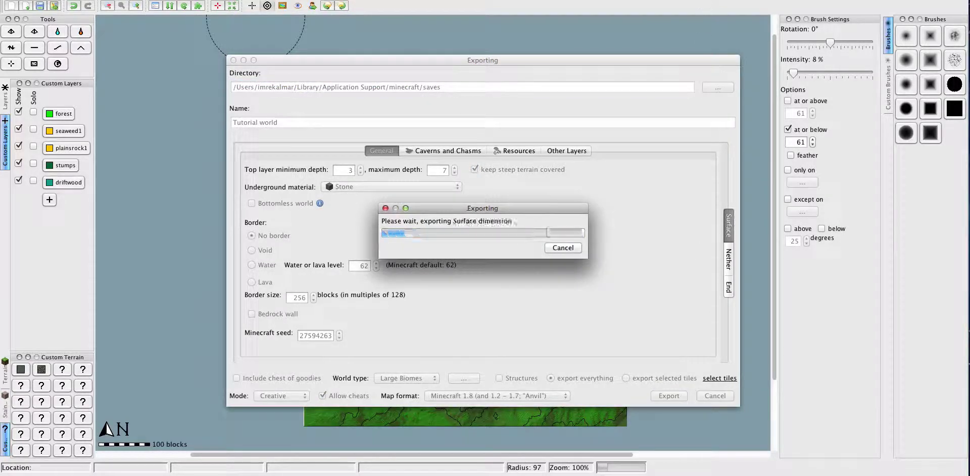
{"action": "left_click", "coordinate": [708, 0]}
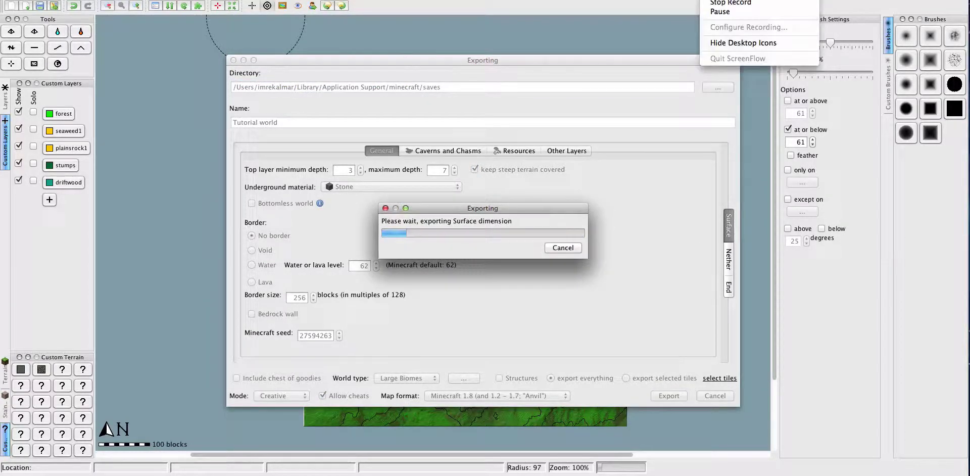
{"action": "left_click", "coordinate": [720, 12]}
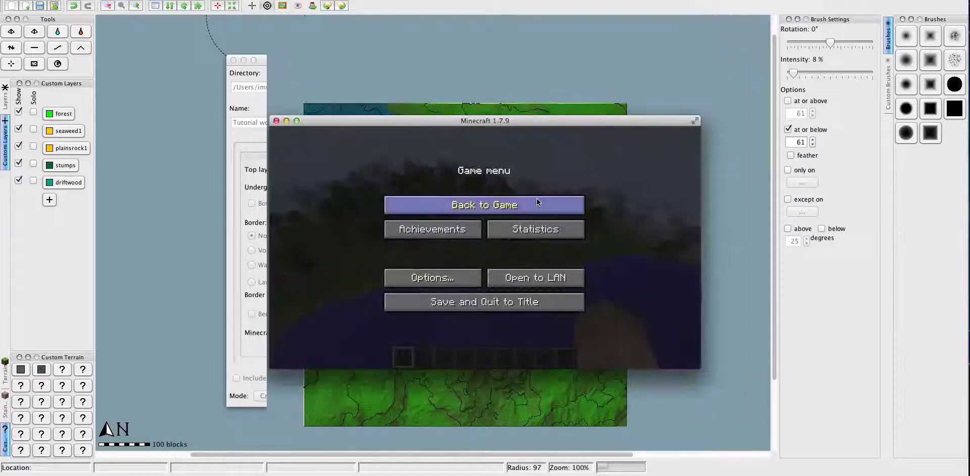
Resume the Minecraft game and dive underwater to examine the seabed of the exported world.
{"action": "left_click", "coordinate": [536, 198]}
{"action": "key", "text": "w"}
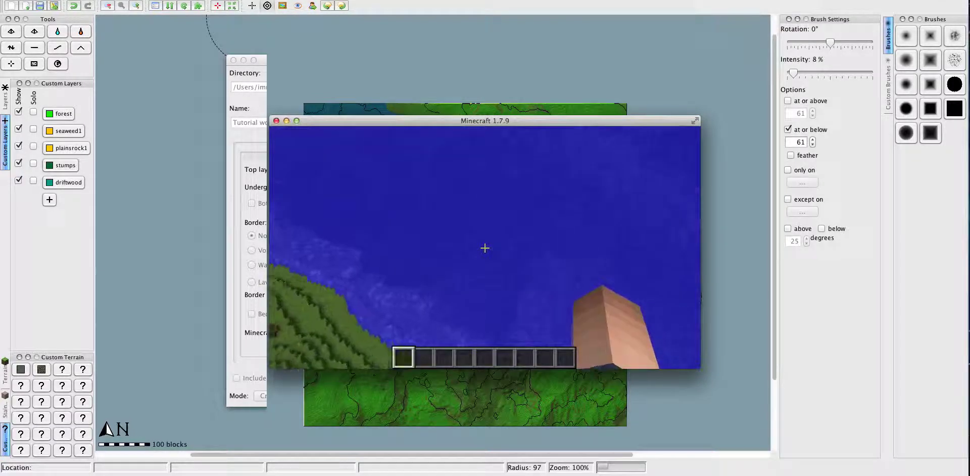
{"action": "key", "text": "shift"}
{"action": "key", "text": "space"}
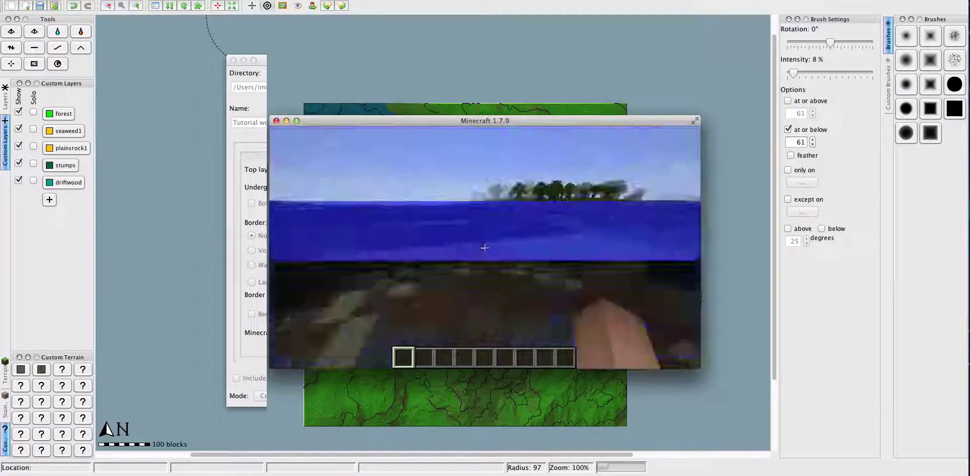
{"action": "key", "text": "shift"}
{"action": "key", "text": "w"}
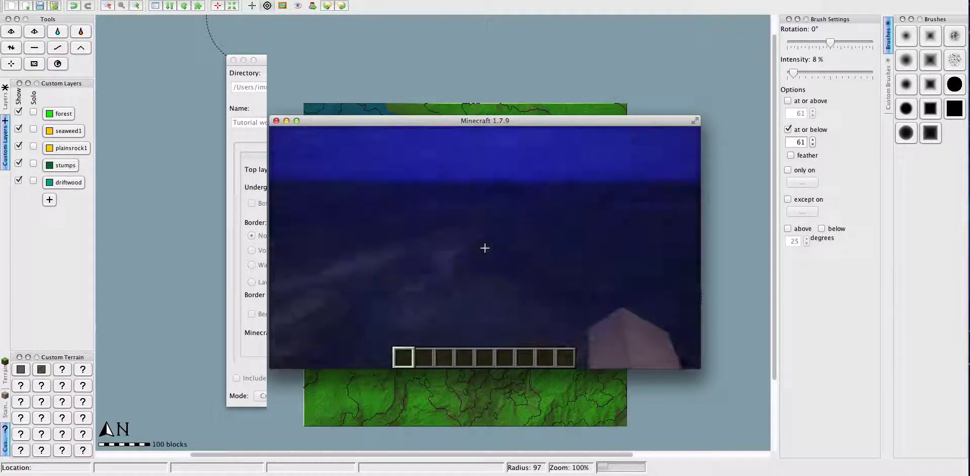
{"action": "key", "text": "space"}
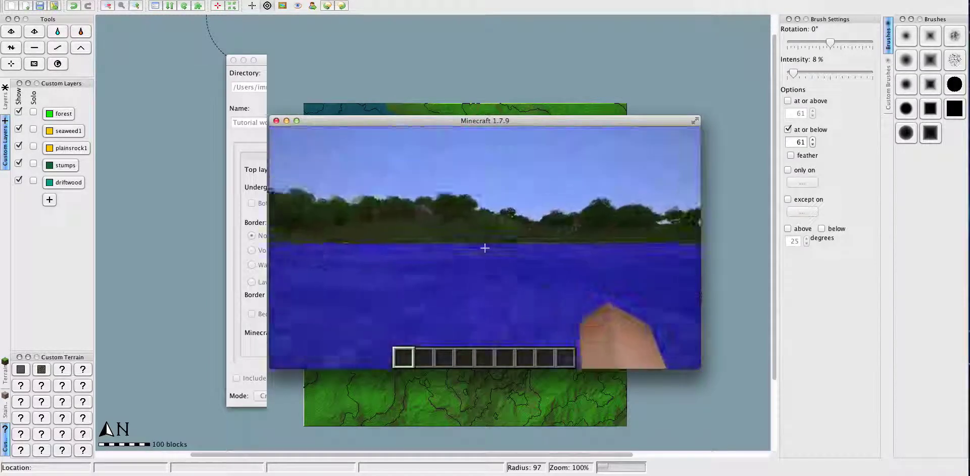
Fly along the shoreline and examine the rock formations placed near the water.
{"action": "key", "text": "w"}
{"action": "key", "text": "w"}
{"action": "key", "text": "w"}
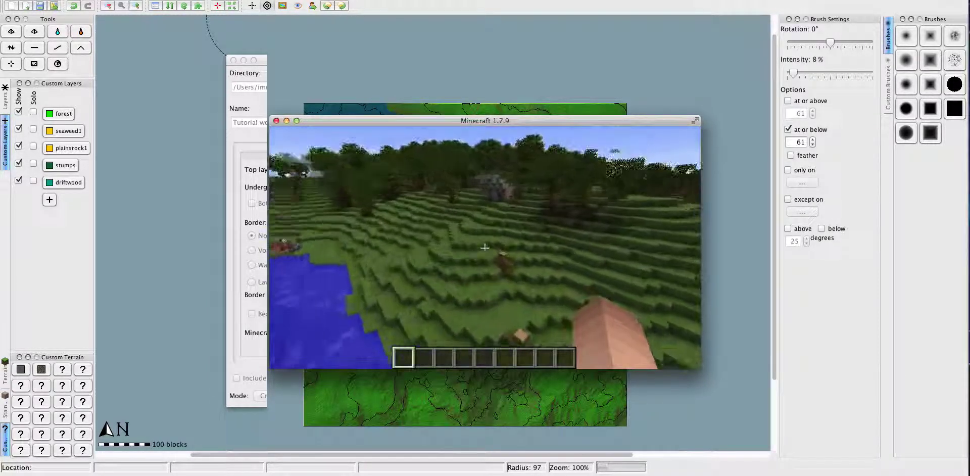
{"action": "key", "text": "w"}
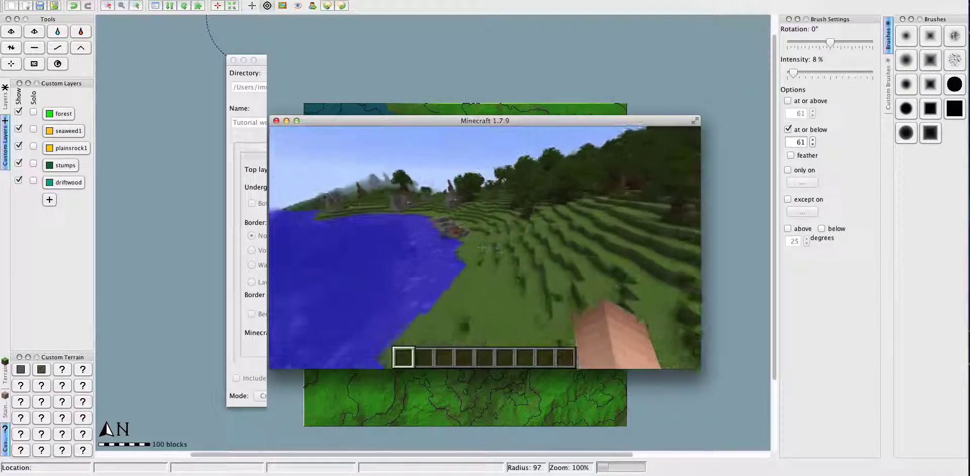
{"action": "key", "text": "ctrl"}
{"action": "key", "text": "w"}
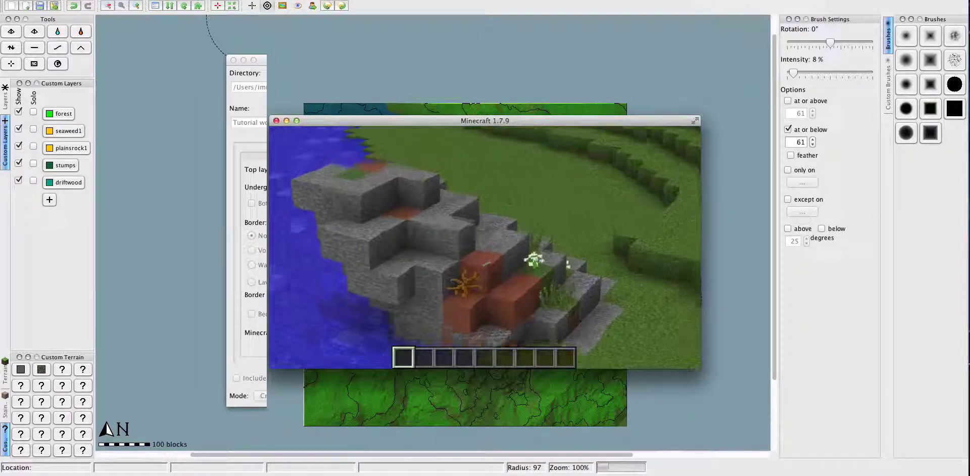
{"action": "key", "text": "w"}
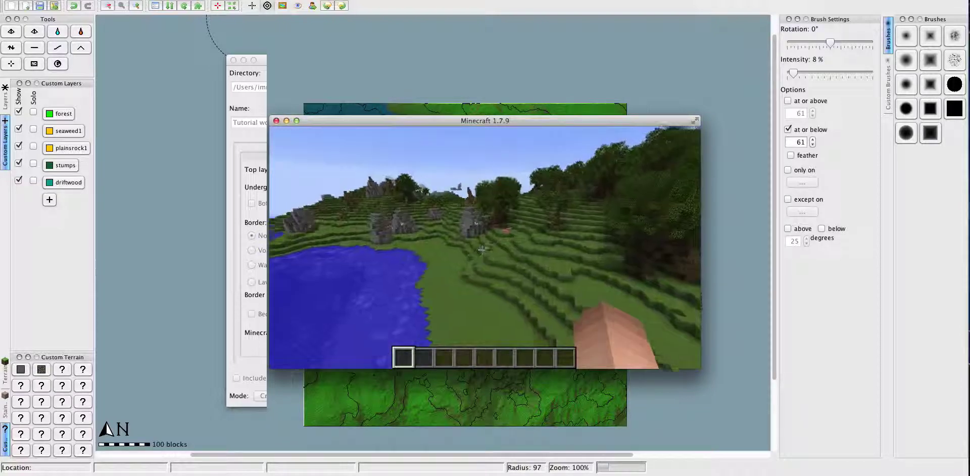
Fly over the forest, examine the spread of trees and rocks from high above, and save and quit to the title screen.
{"action": "key", "text": "w"}
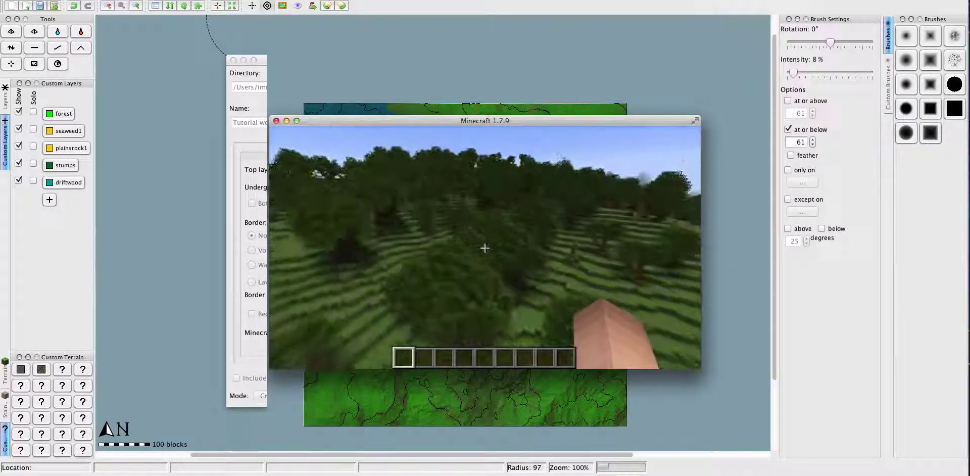
{"action": "key", "text": "w"}
{"action": "key", "text": "w"}
{"action": "key", "text": "w"}
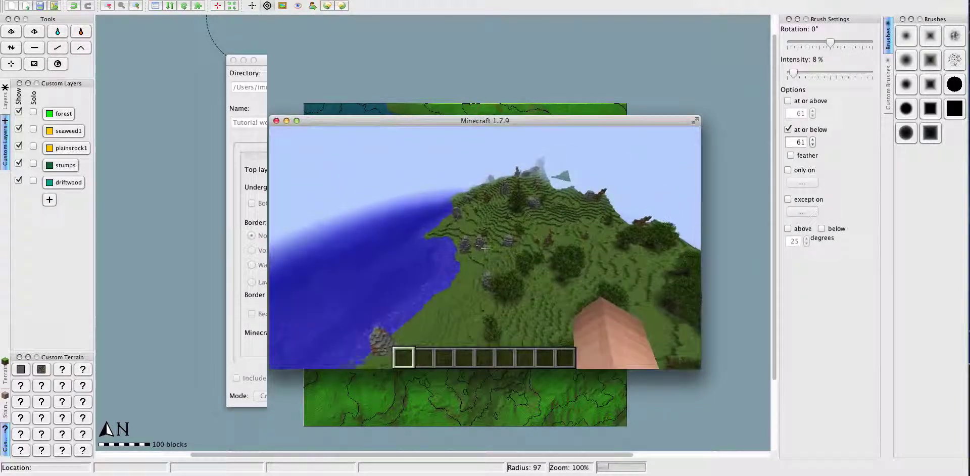
{"action": "key", "text": "space"}
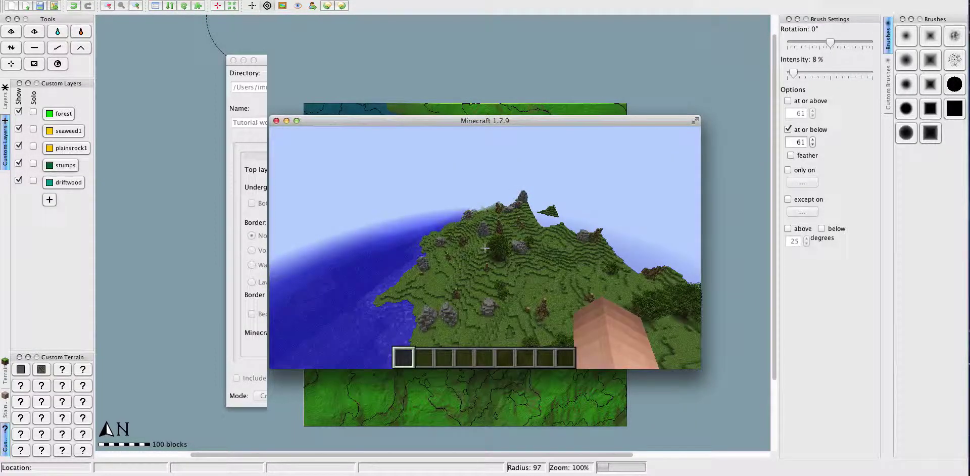
{"action": "key", "text": "Escape"}
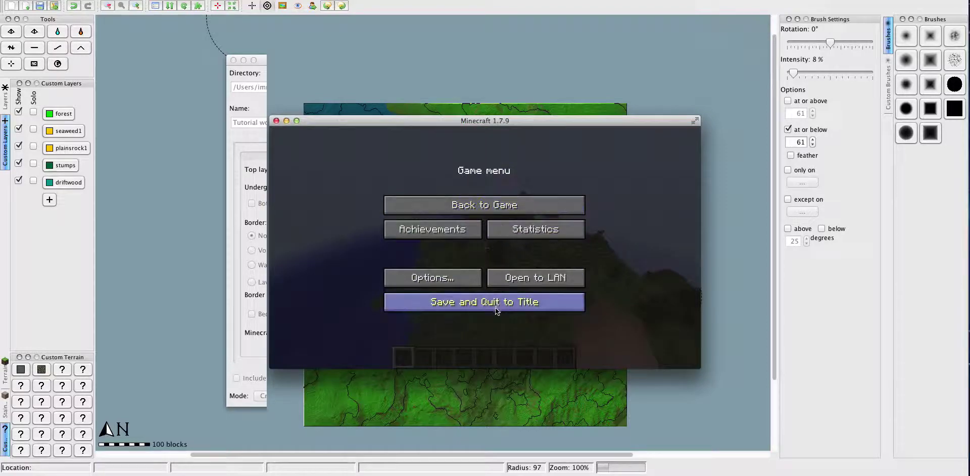
{"action": "left_click", "coordinate": [495, 309]}
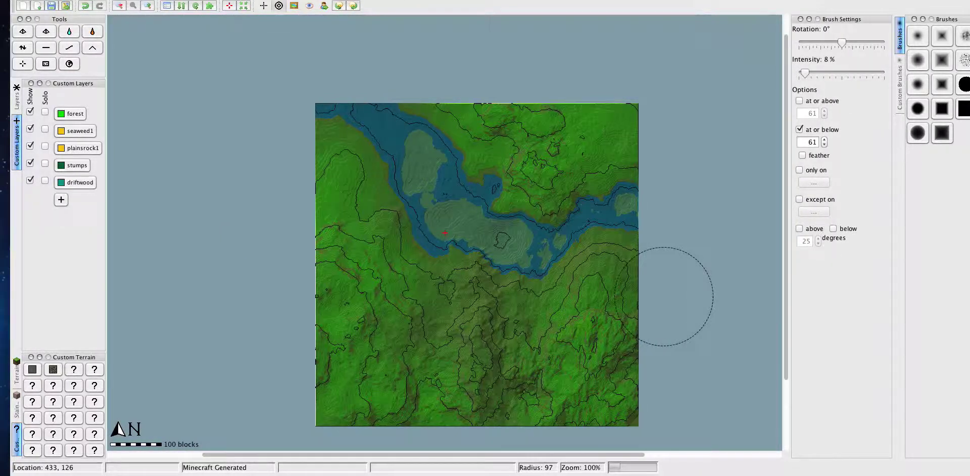
Return to the WorldPainter map and remove the brush's at-or-below height limit.
{"action": "left_click", "coordinate": [664, 297]}
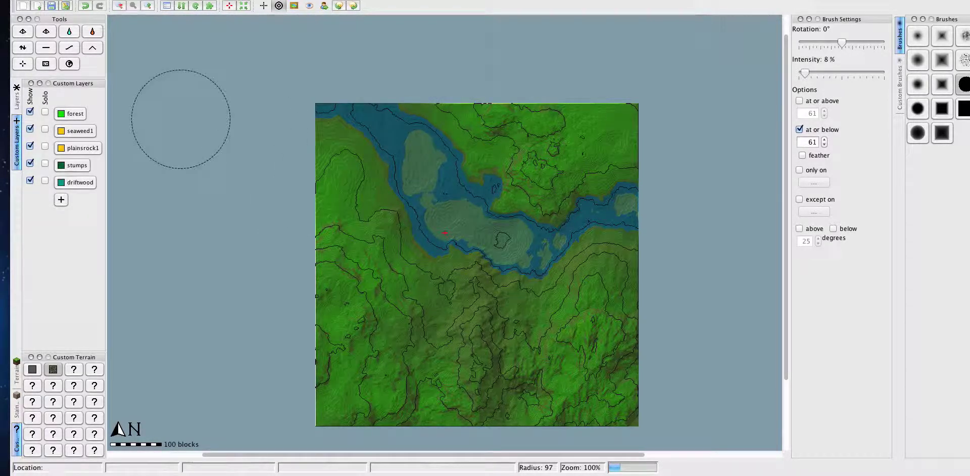
{"action": "left_click", "coordinate": [799, 130]}
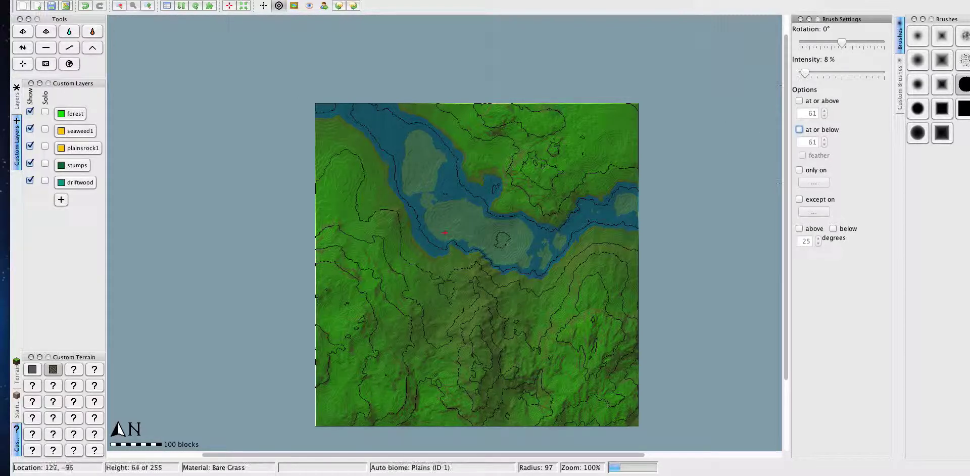